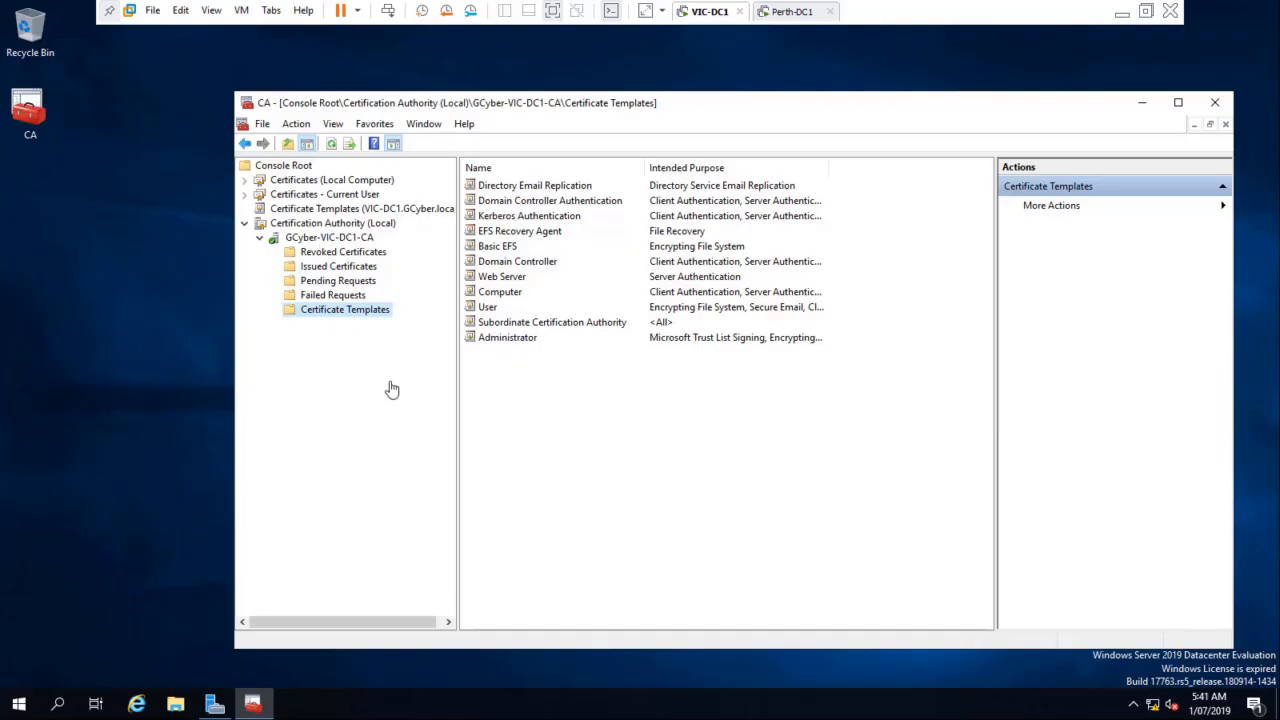
# Step: Open the properties of the GCyber-VIC-DC1-CA certification authority and view its Certificate #0
pyautogui.click(324, 238)
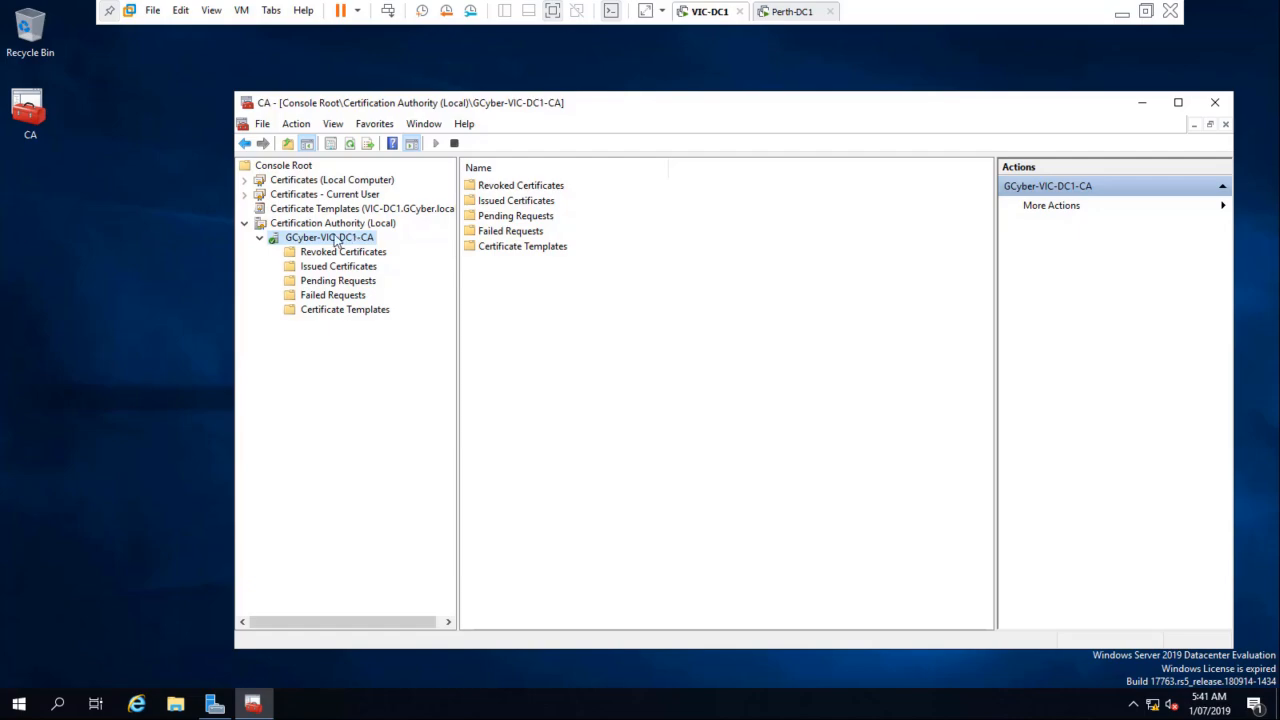
pyautogui.rightClick(326, 242)
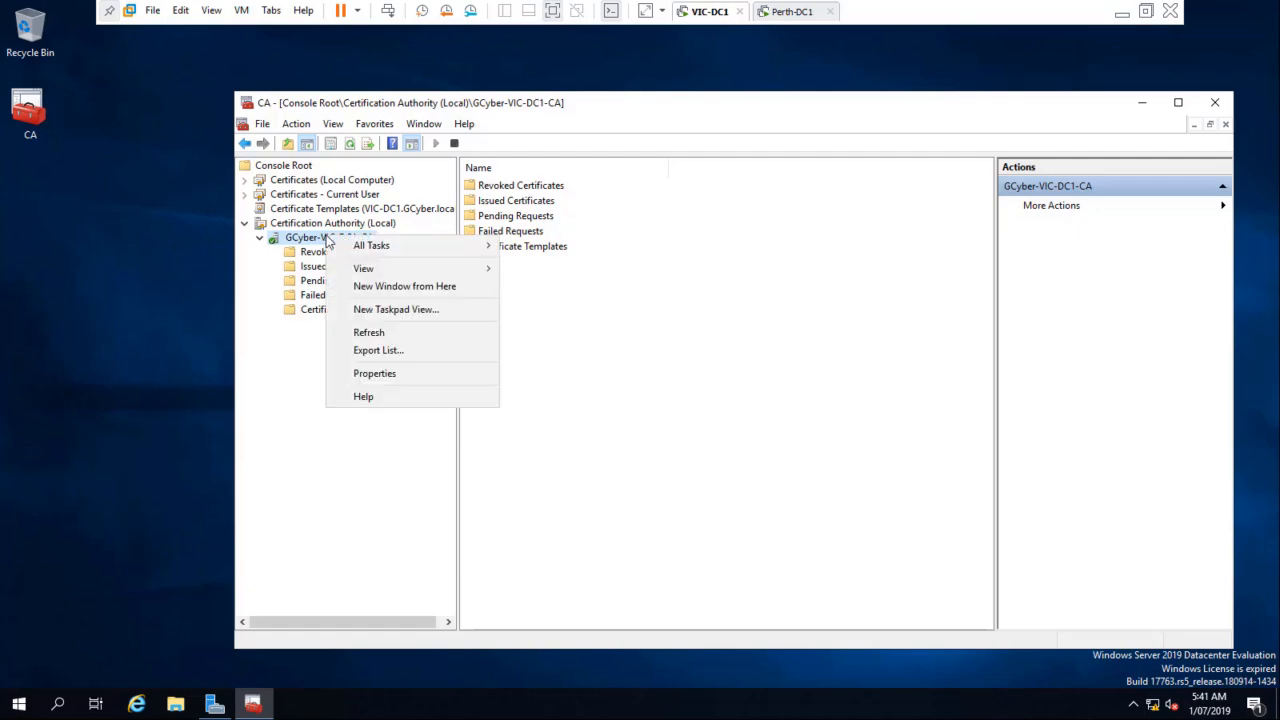
pyautogui.click(393, 376)
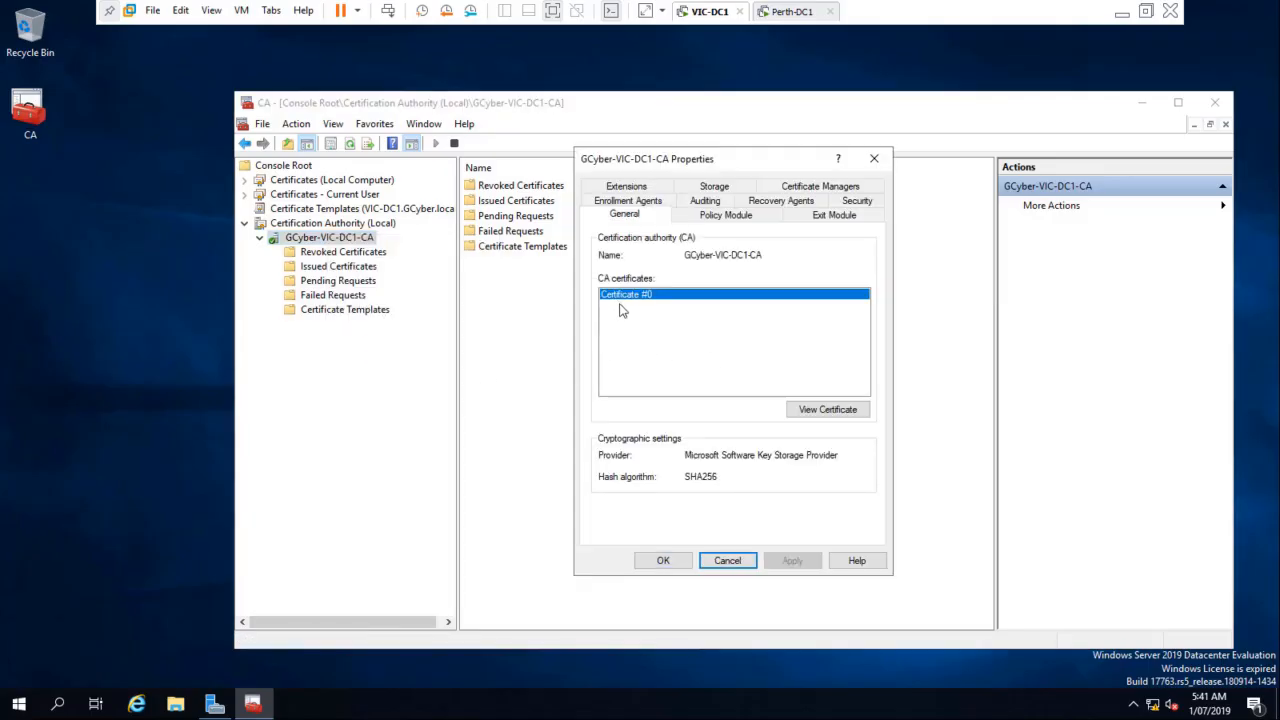
pyautogui.click(811, 412)
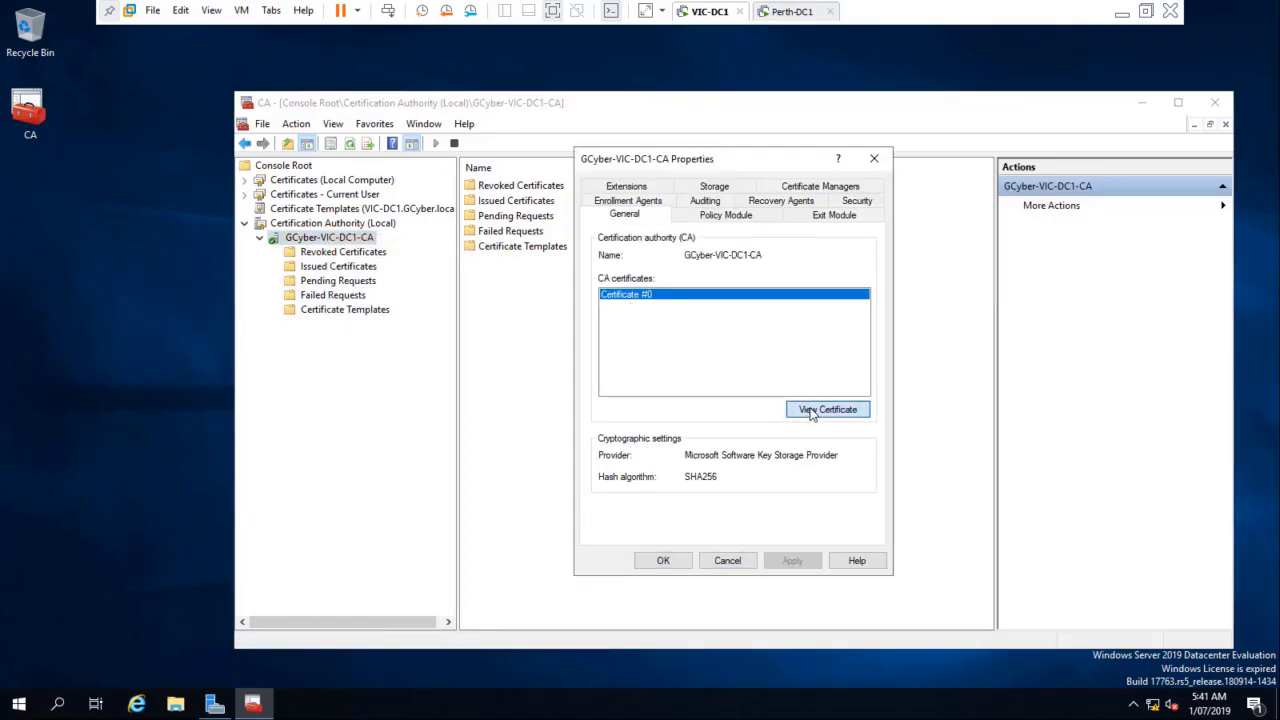
# Step: Switch to the Perth-DC1 virtual machine and unlock it by entering the administrator account password
pyautogui.click(786, 11)
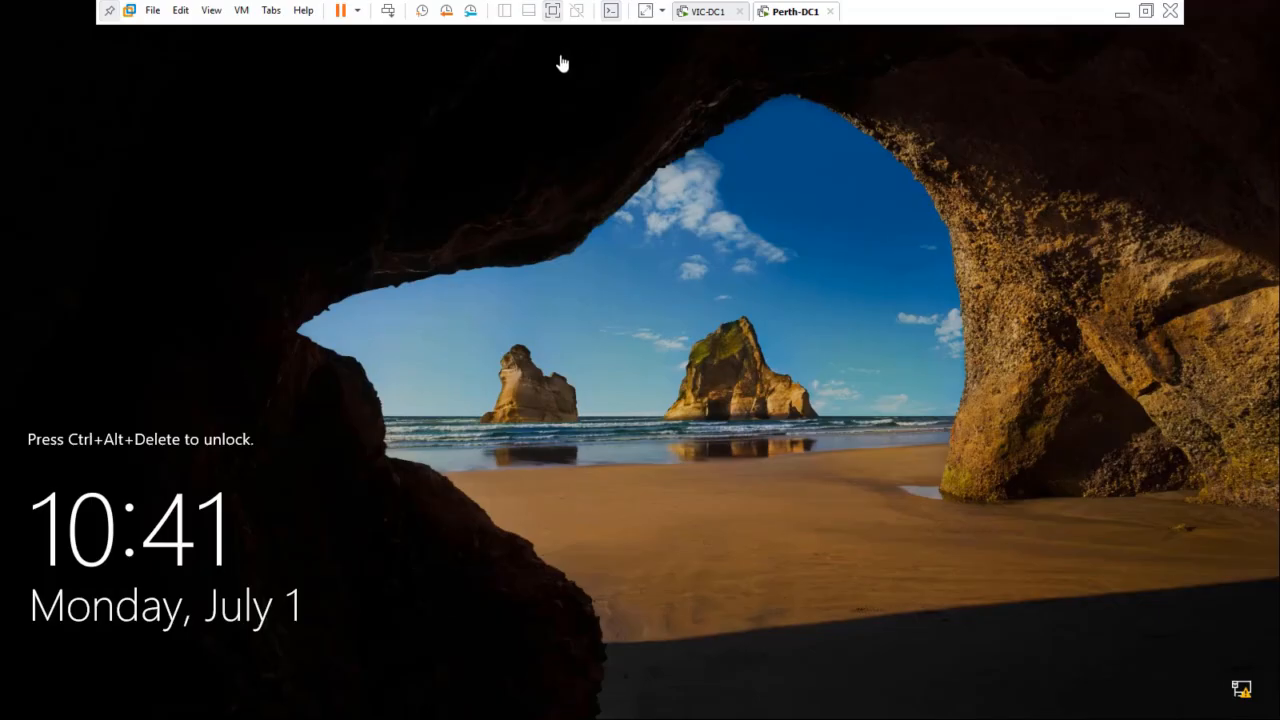
pyautogui.click(388, 10)
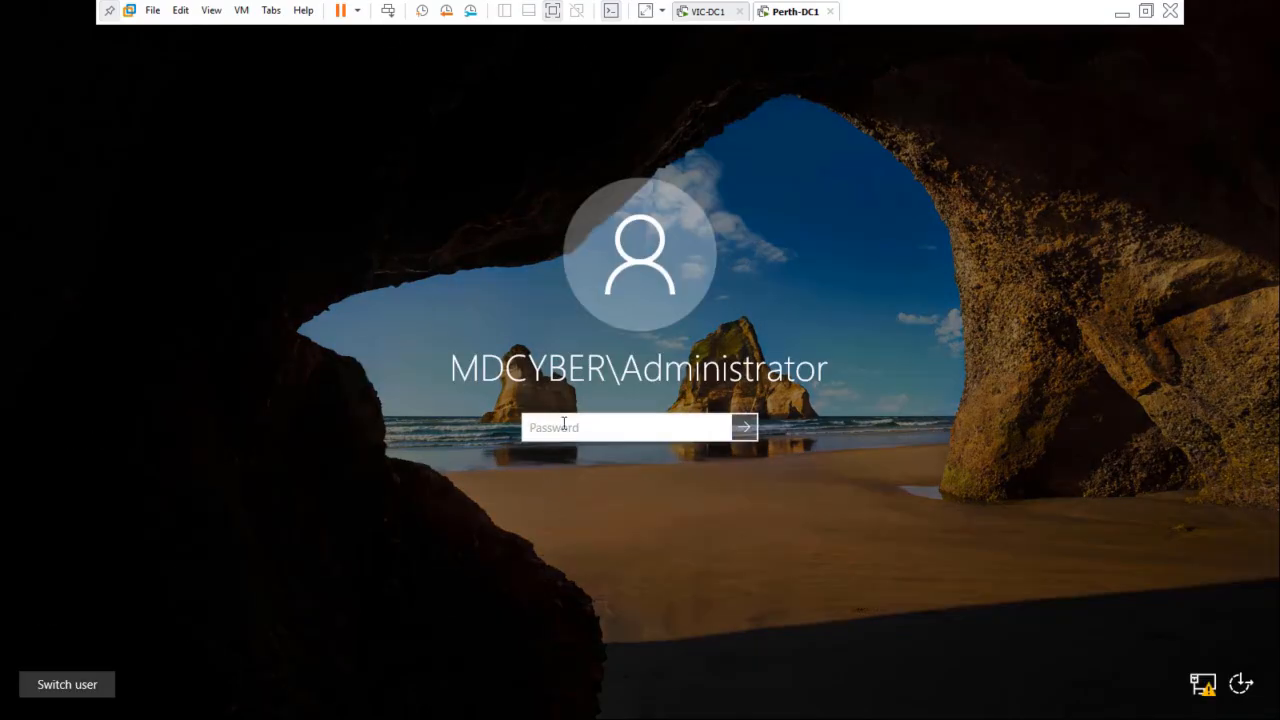
pyautogui.write('Pa')
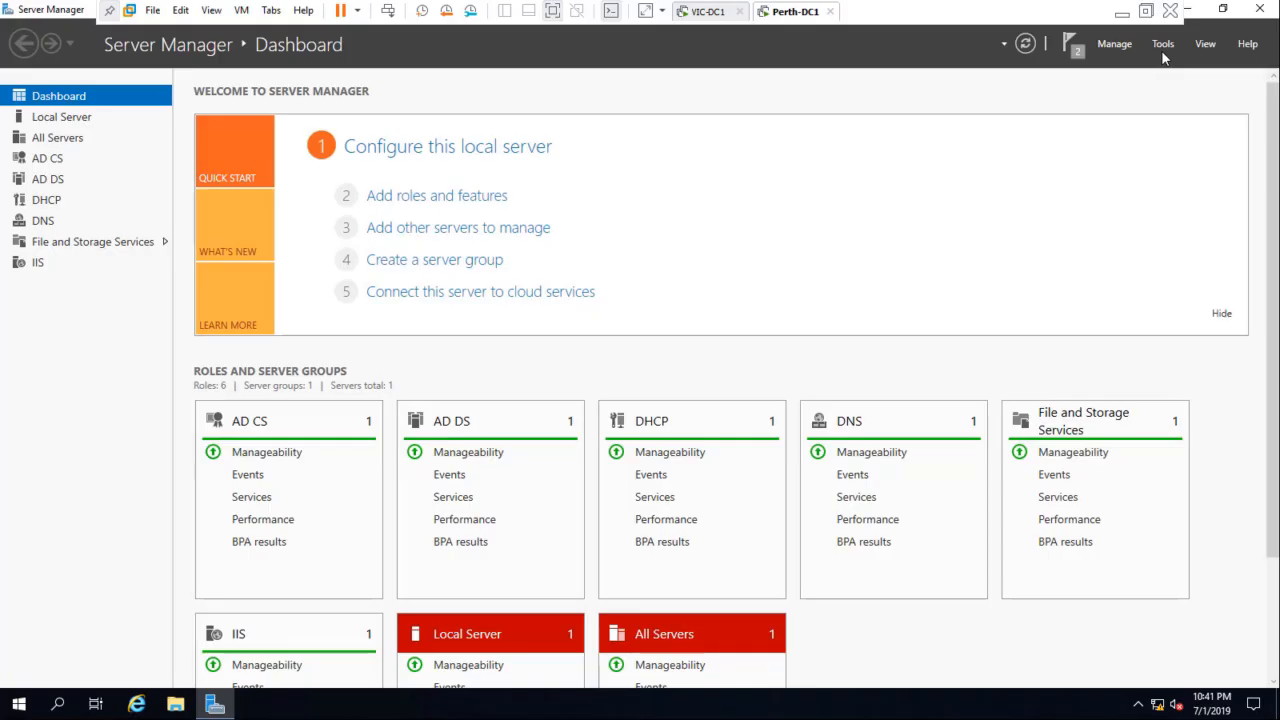
# Step: Launch the Certification Authority console from Server Manager and open the properties of MDCyber-PERTH-DC1-CA
pyautogui.click(1163, 47)
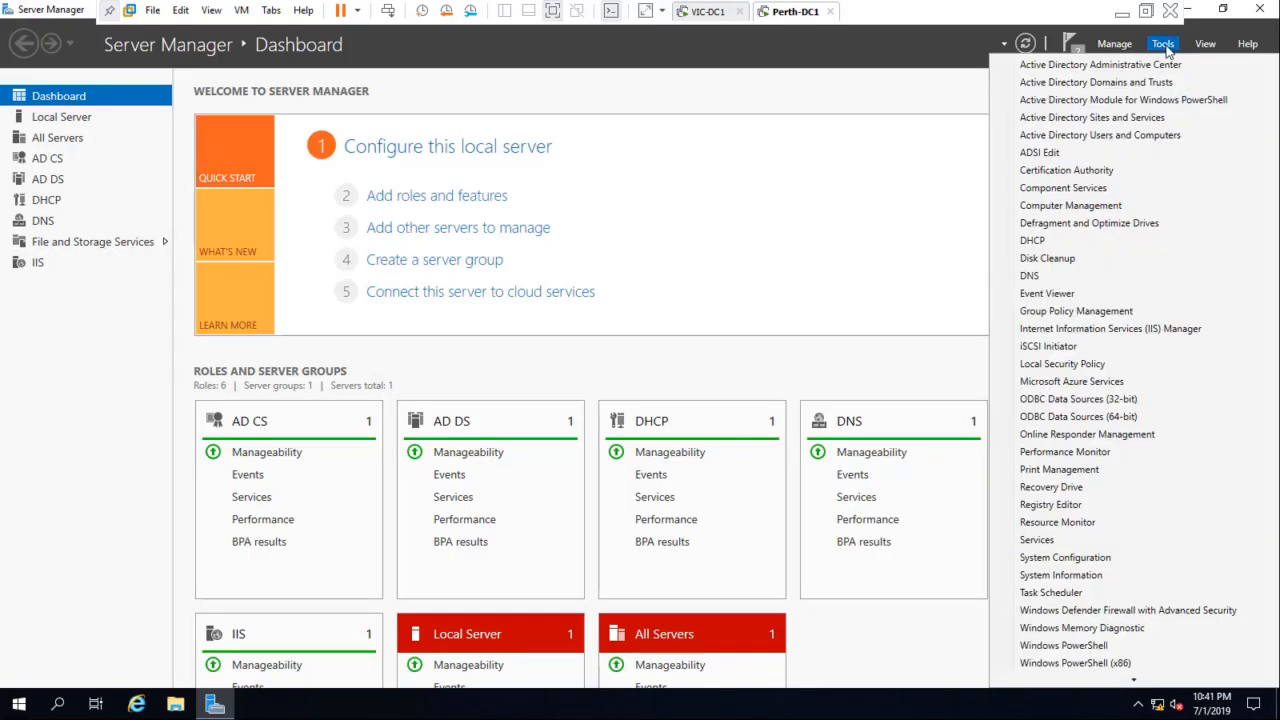
pyautogui.click(1066, 171)
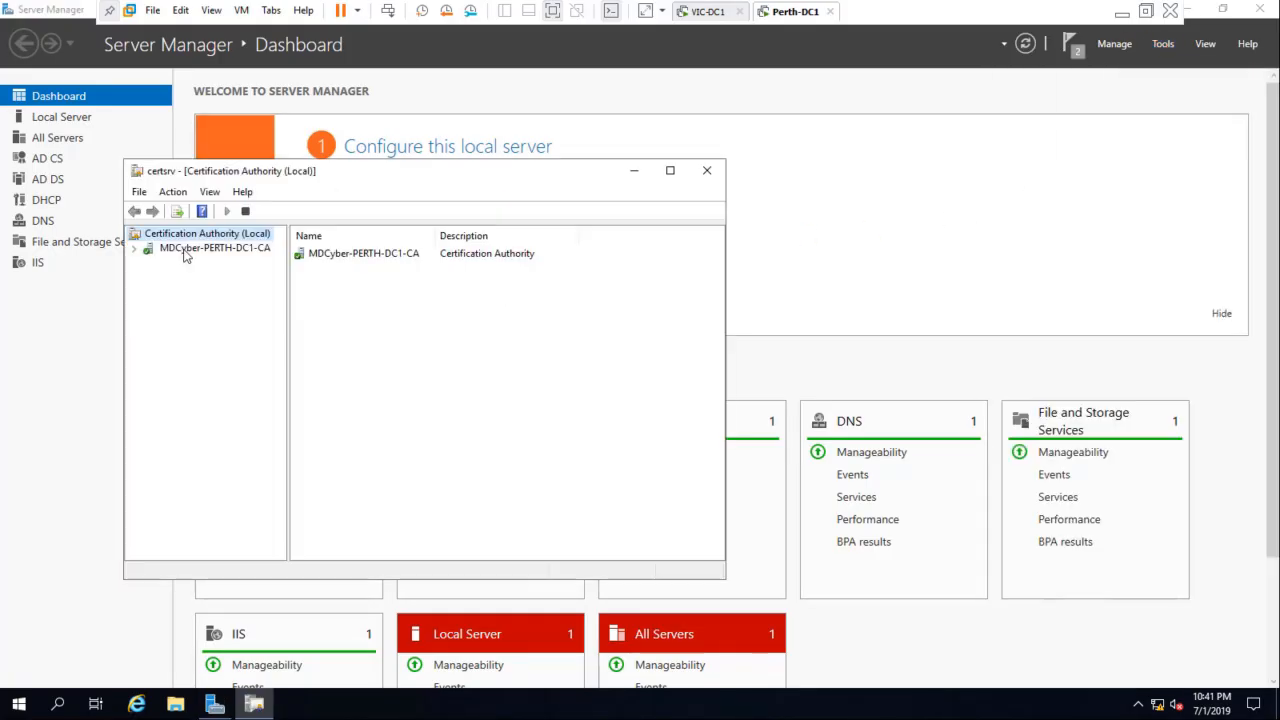
pyautogui.click(185, 249)
pyautogui.rightClick(193, 259)
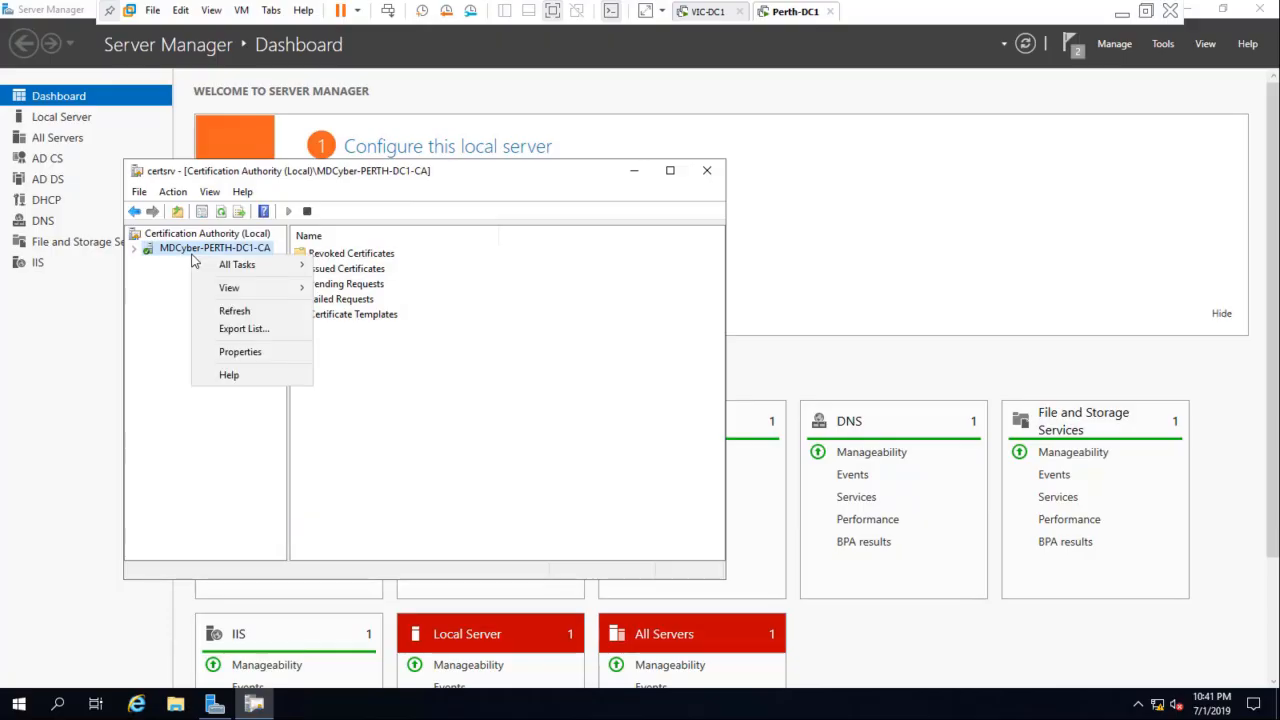
pyautogui.click(277, 368)
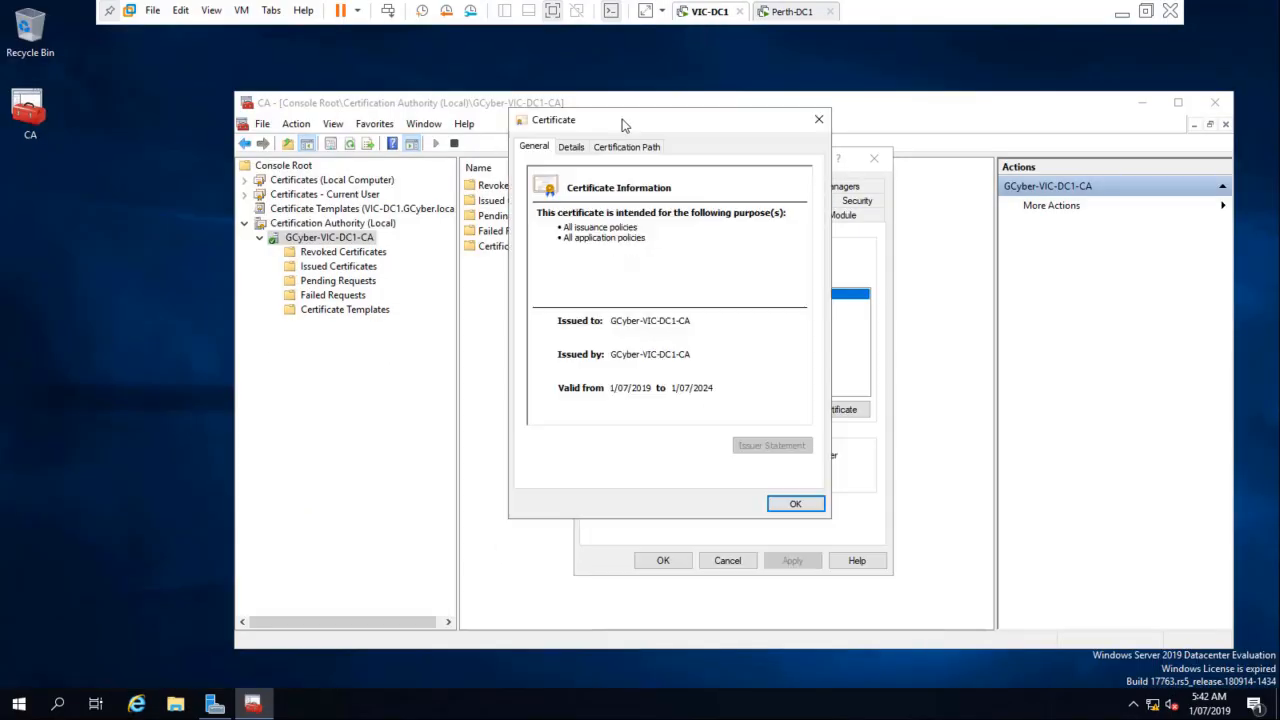
# Step: On VIC-DC1, start exporting the GCyber-VIC-DC1-CA certificate to a file in DER encoded binary X.509 (.CER) format
pyautogui.click(571, 147)
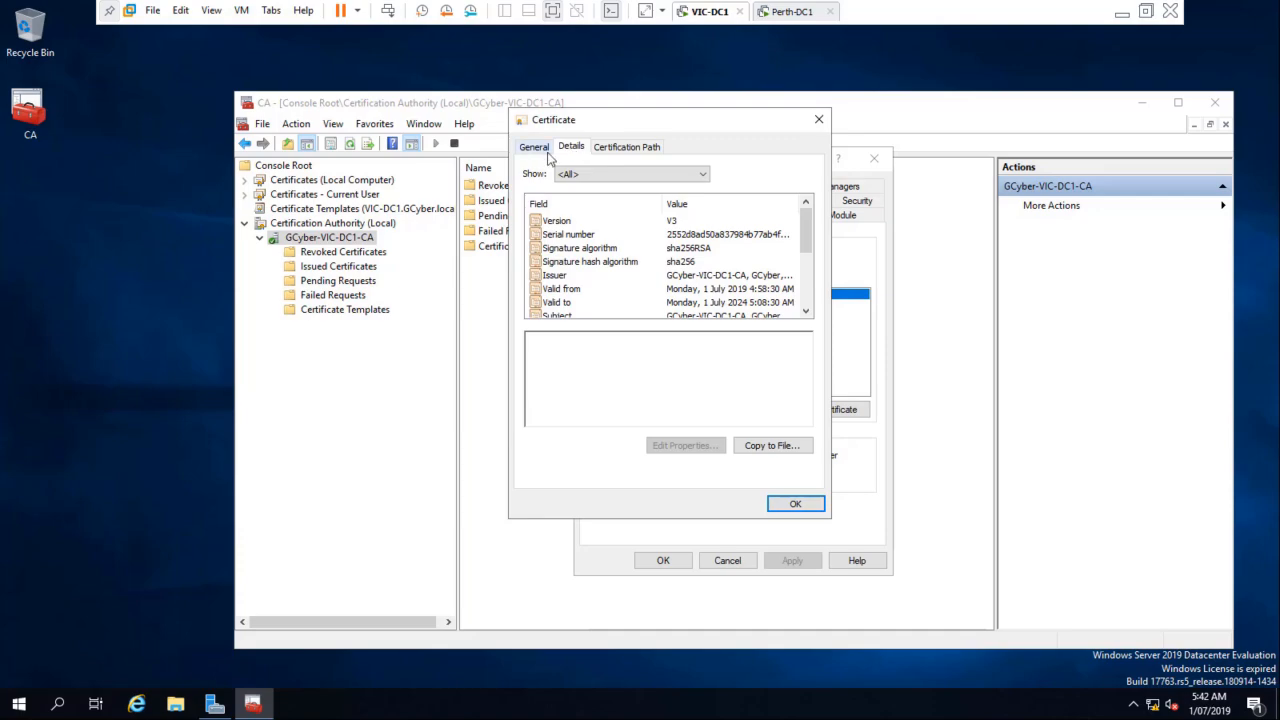
pyautogui.click(770, 446)
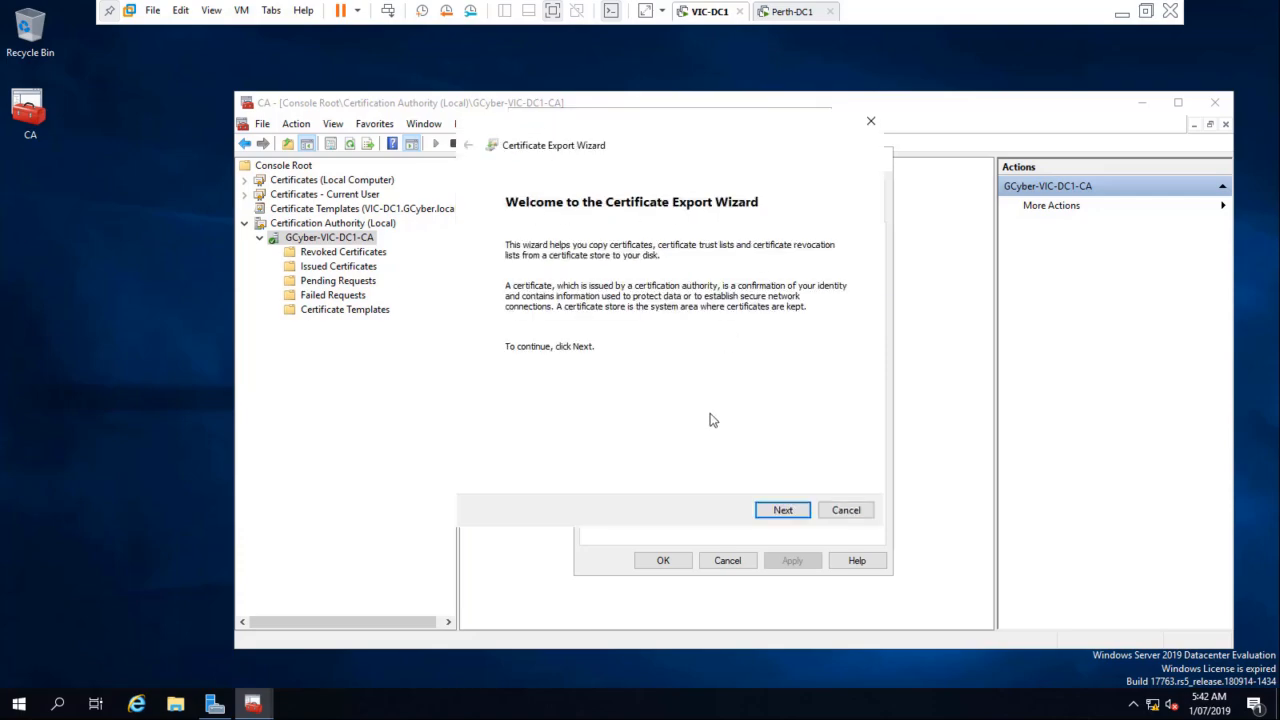
pyautogui.click(780, 511)
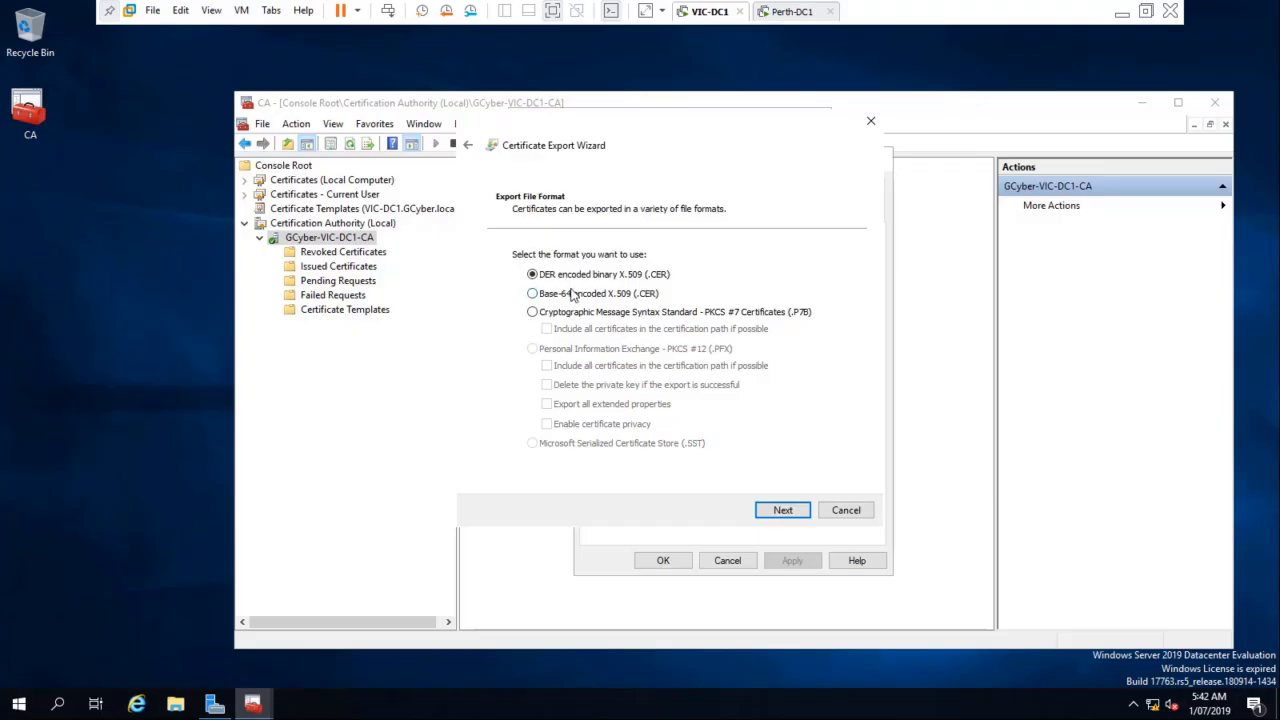
pyautogui.click(780, 510)
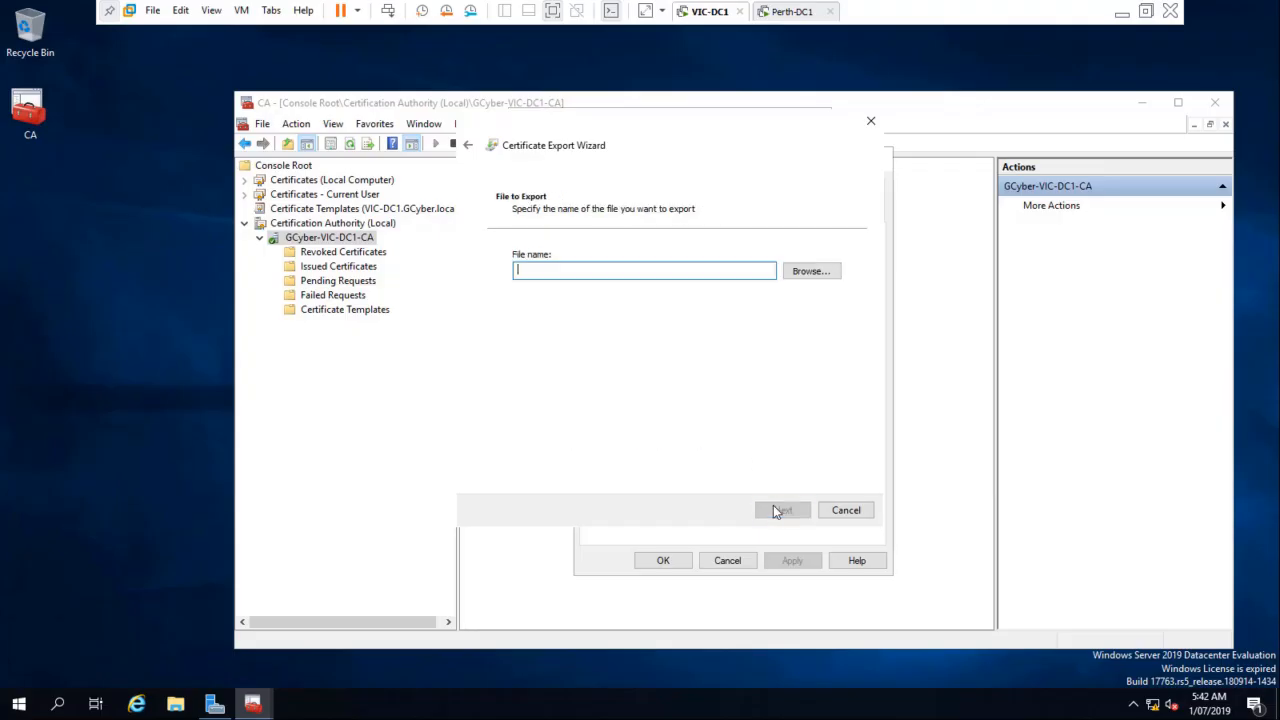
# Step: Browse for the export destination, create a folder named Cert on Local Disk (C:), and open it
pyautogui.click(812, 272)
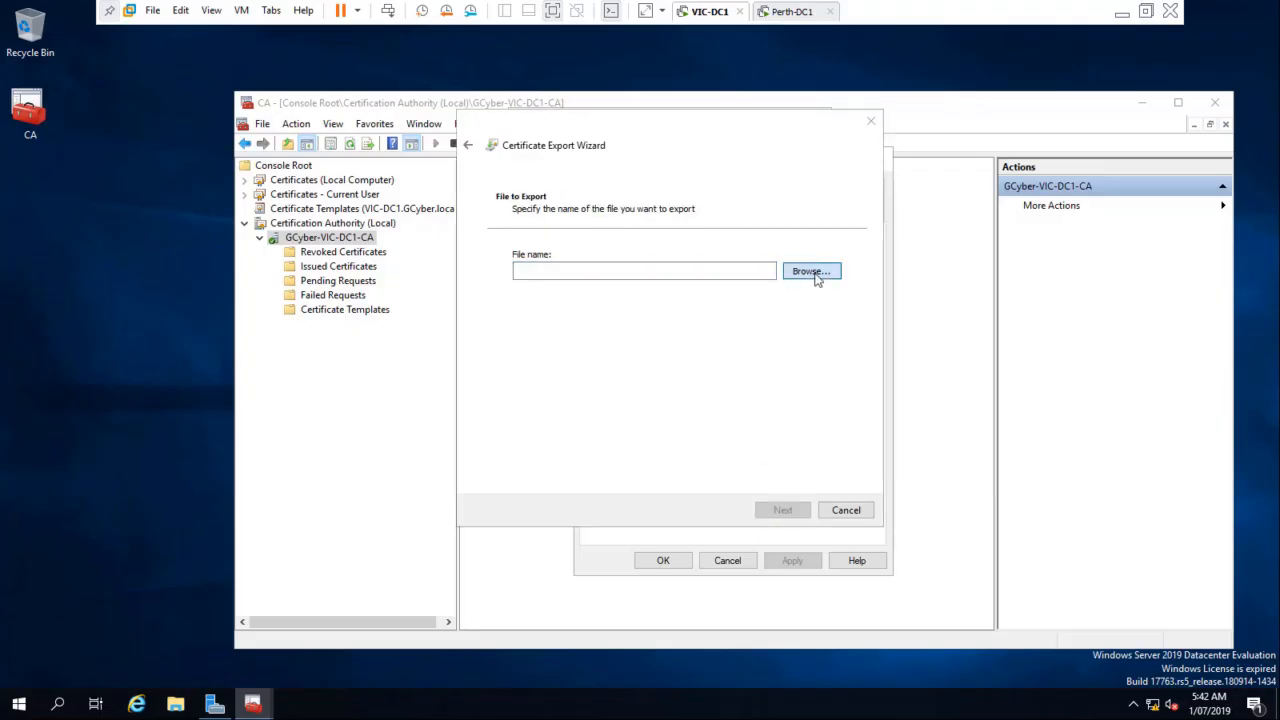
pyautogui.click(516, 338)
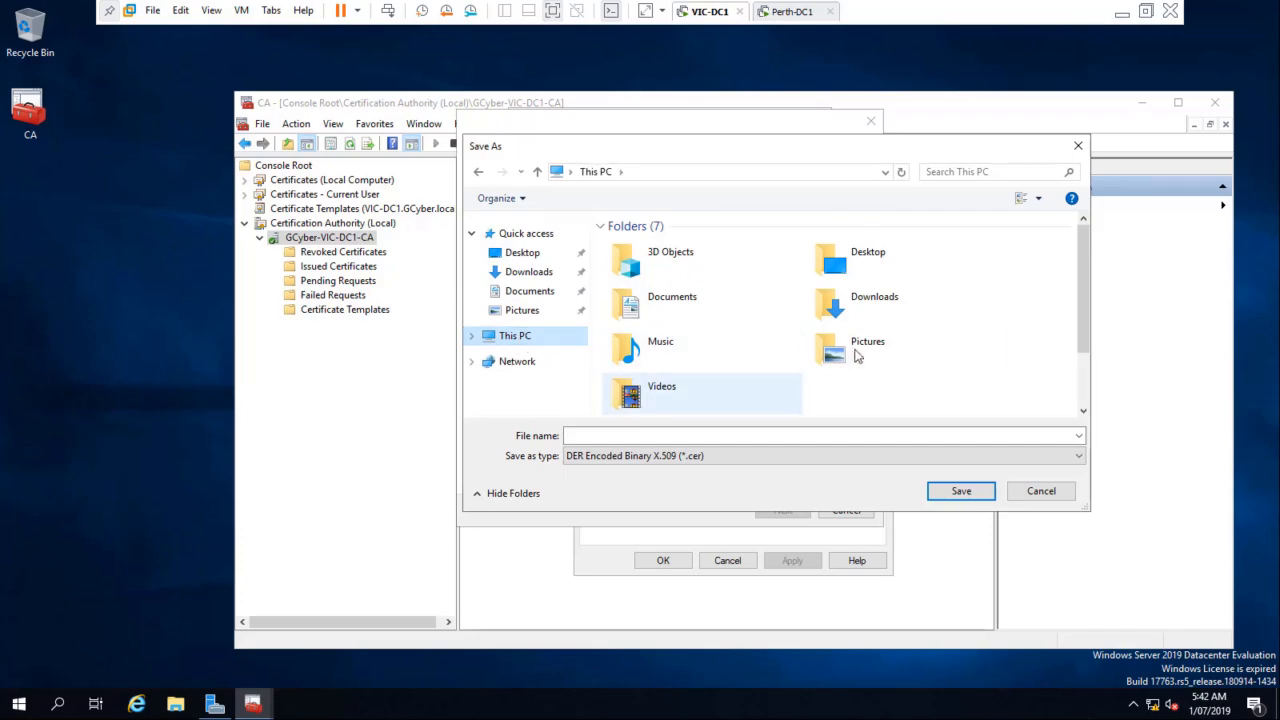
pyautogui.scroll(-1, 857, 350)
pyautogui.click(720, 396)
pyautogui.doubleClick(720, 394)
pyautogui.rightClick(655, 372)
pyautogui.moveTo(760, 523)
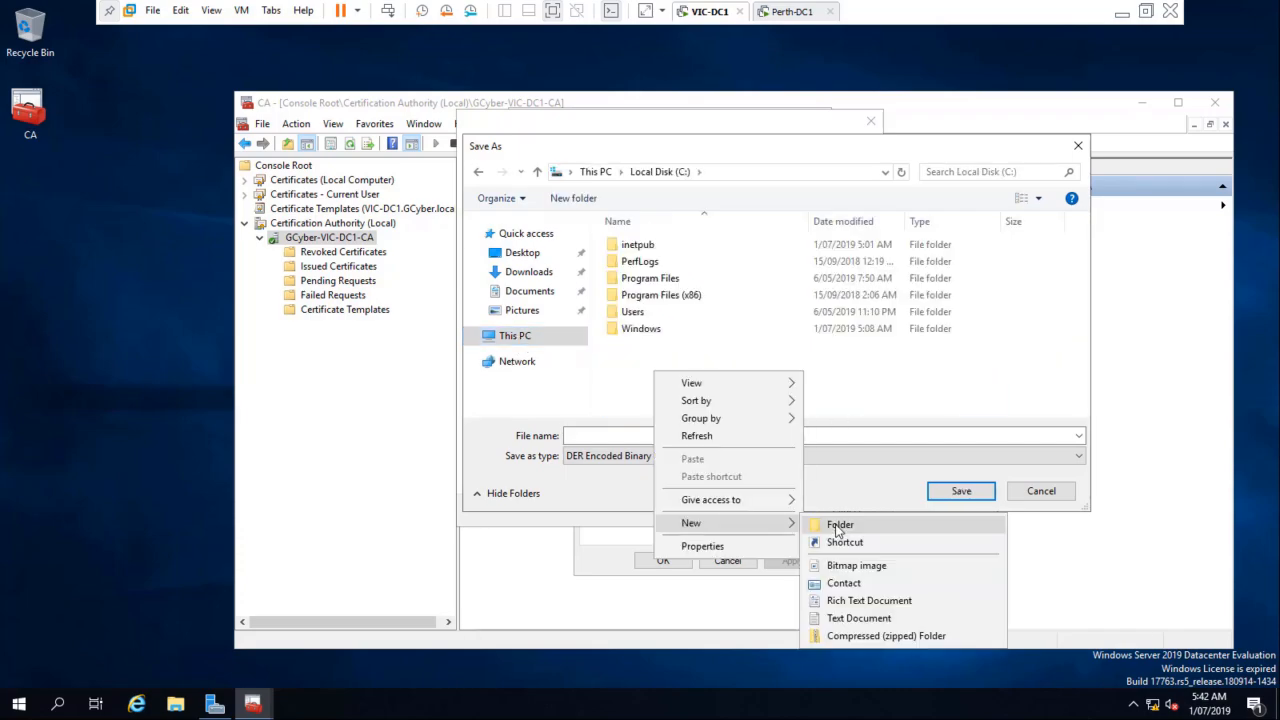
pyautogui.click(838, 526)
pyautogui.write('C')
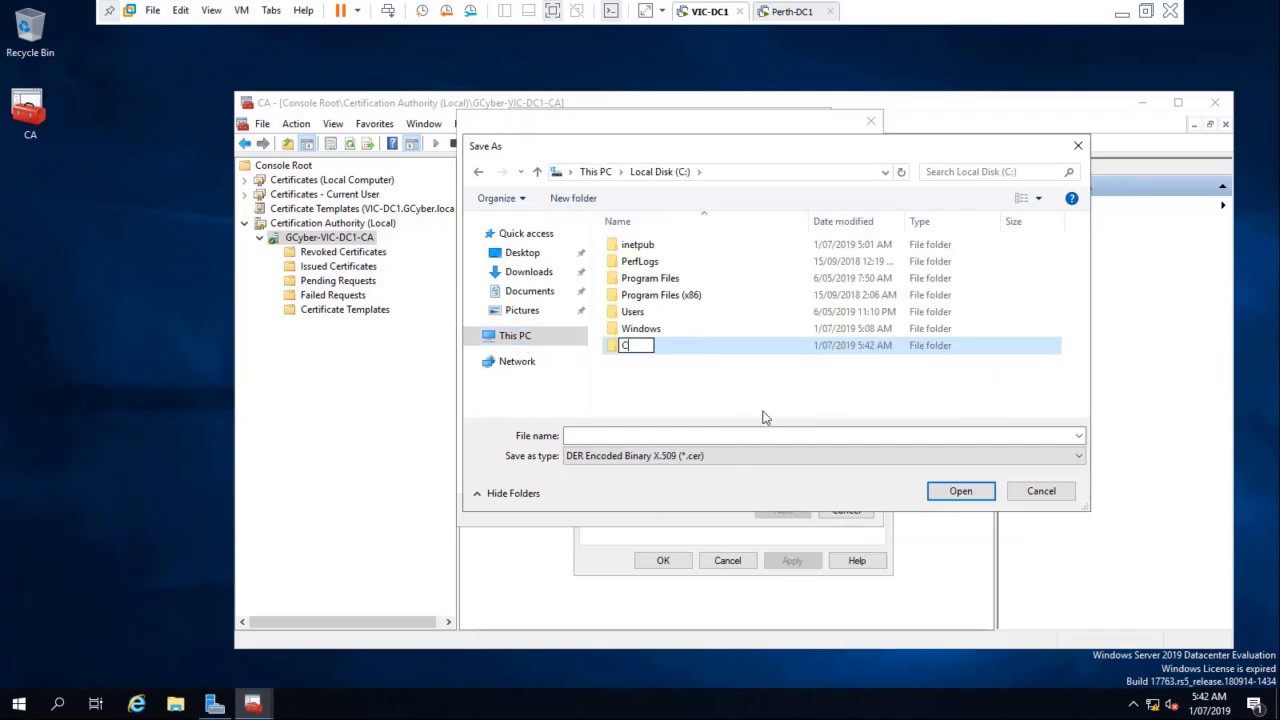
pyautogui.write('ert')
pyautogui.press('Return')
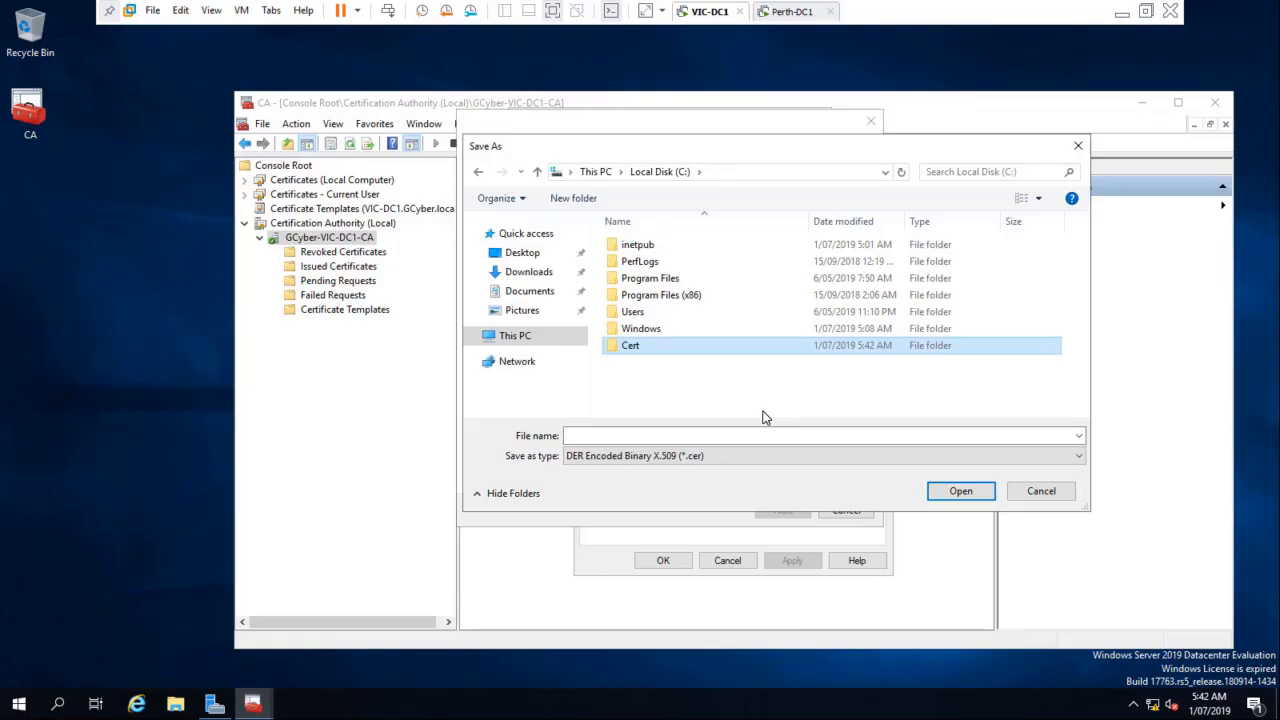
pyautogui.press('Return')
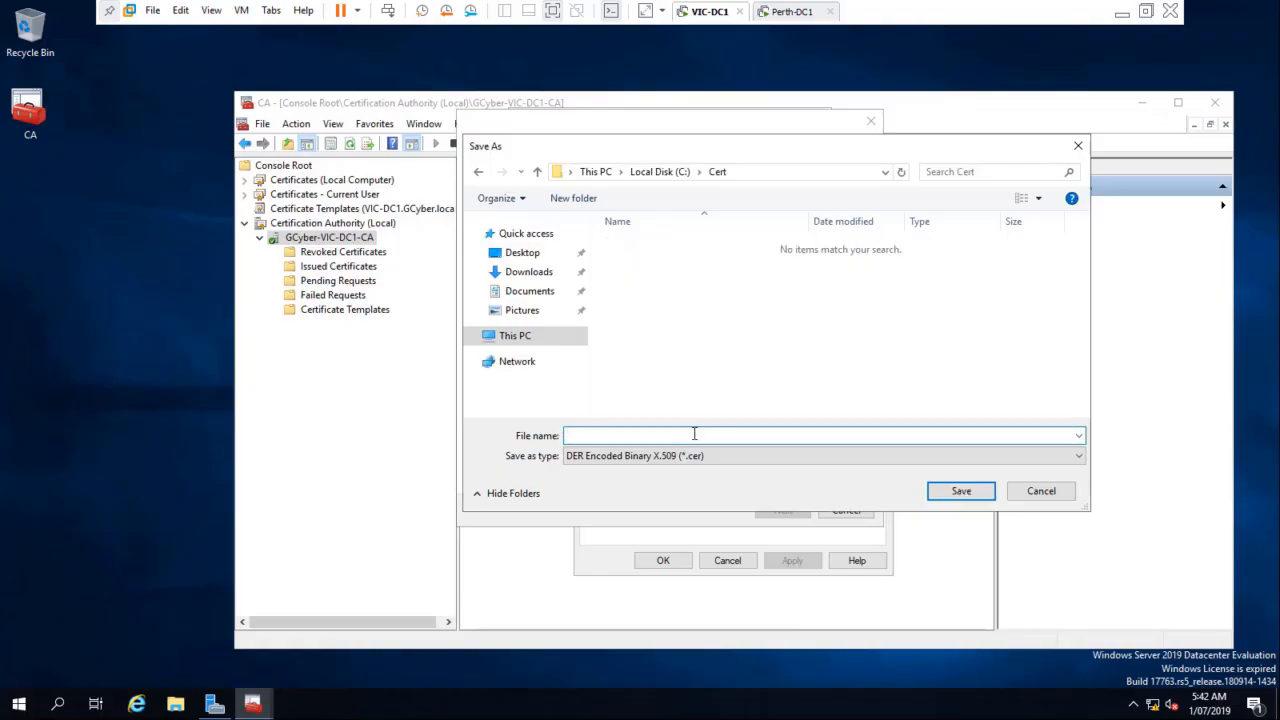
# Step: Name the export file MDCyberRootCA, save it in the Cert folder, and continue to the export summary
pyautogui.write('MD')
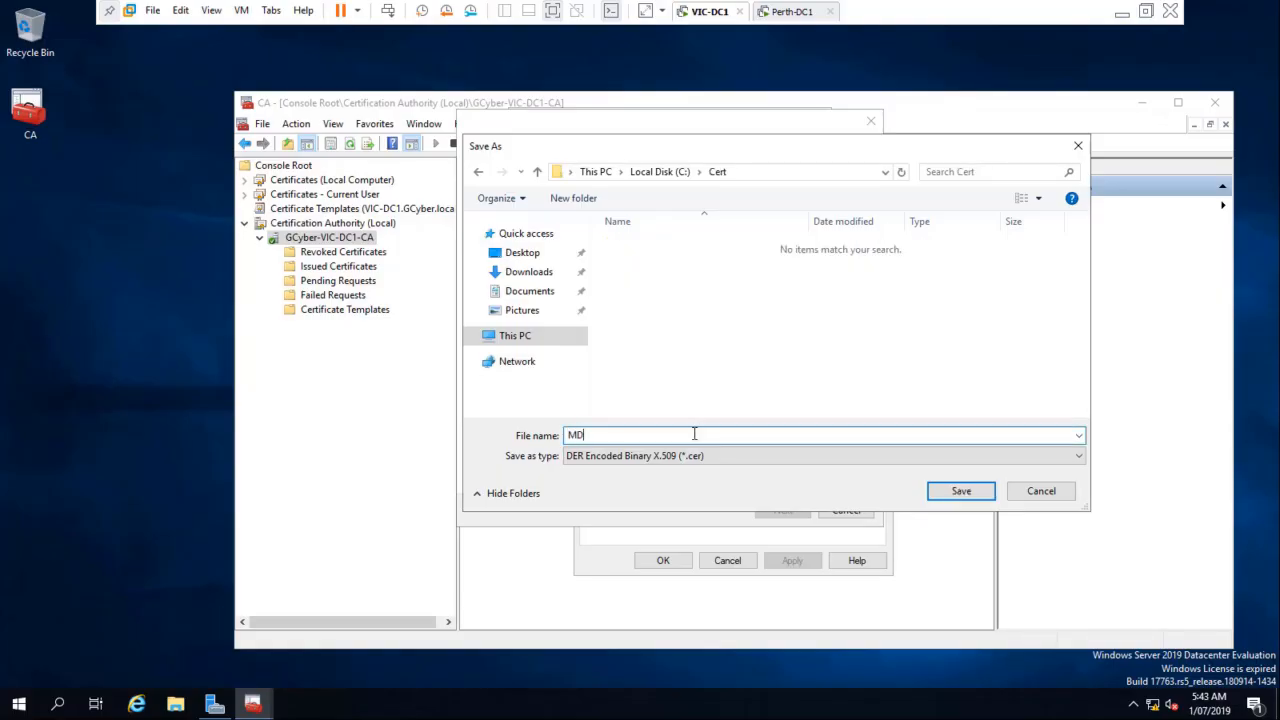
pyautogui.write('CyberR')
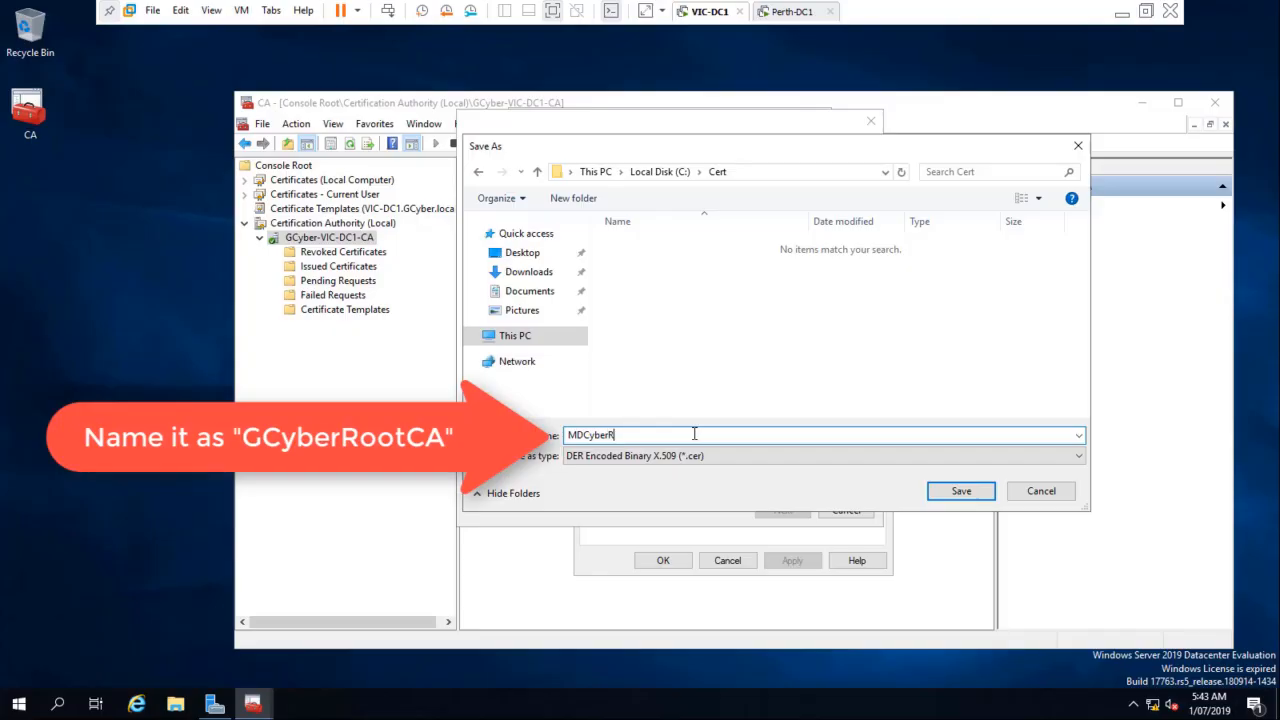
pyautogui.write('ootCA')
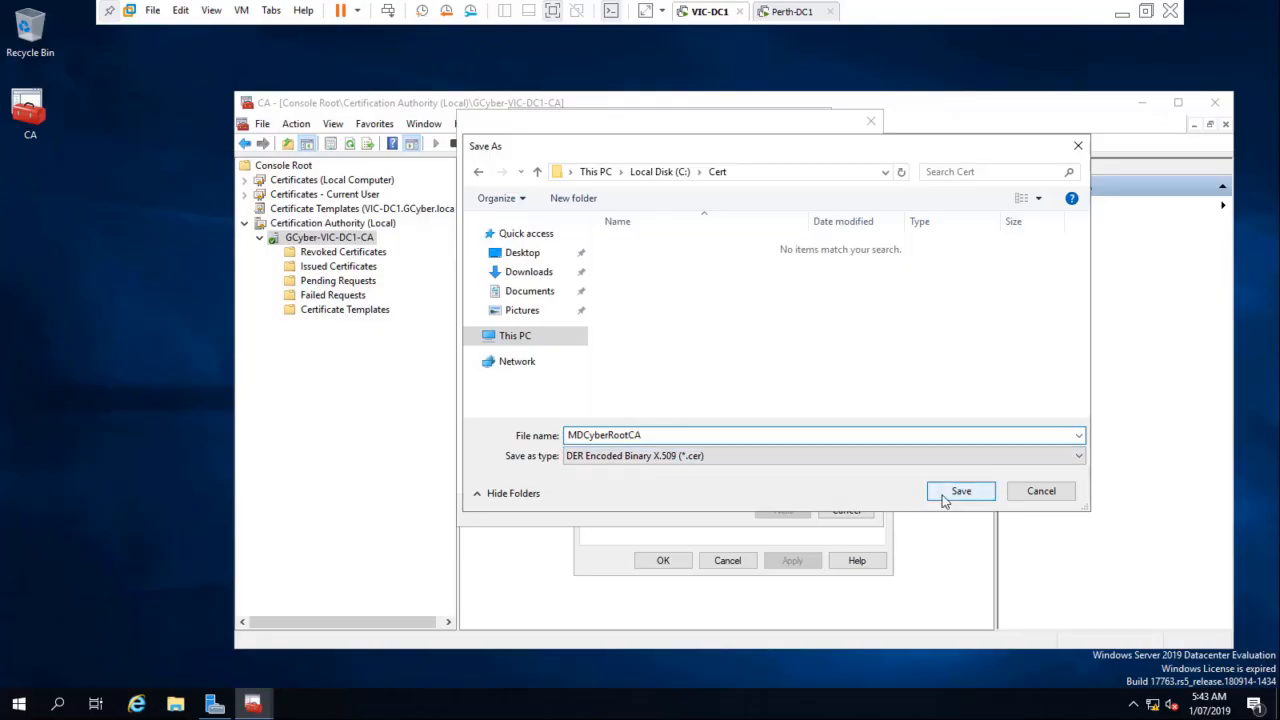
pyautogui.click(945, 494)
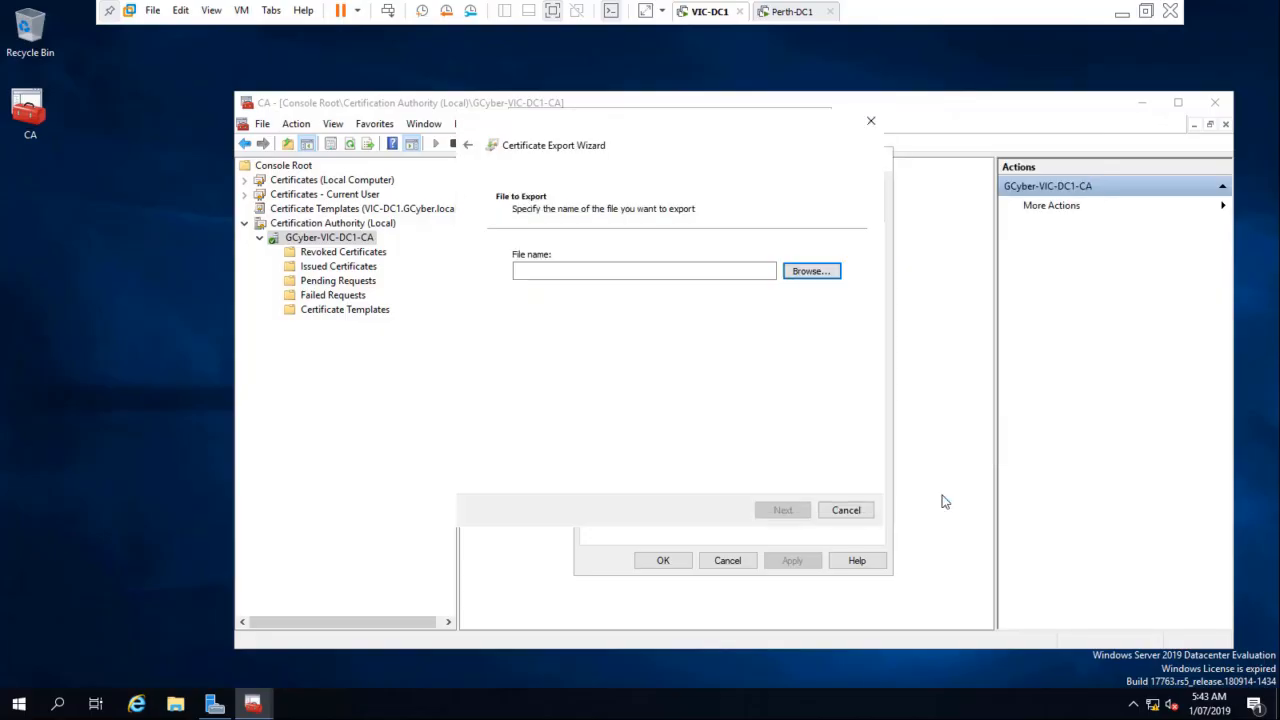
pyautogui.click(775, 515)
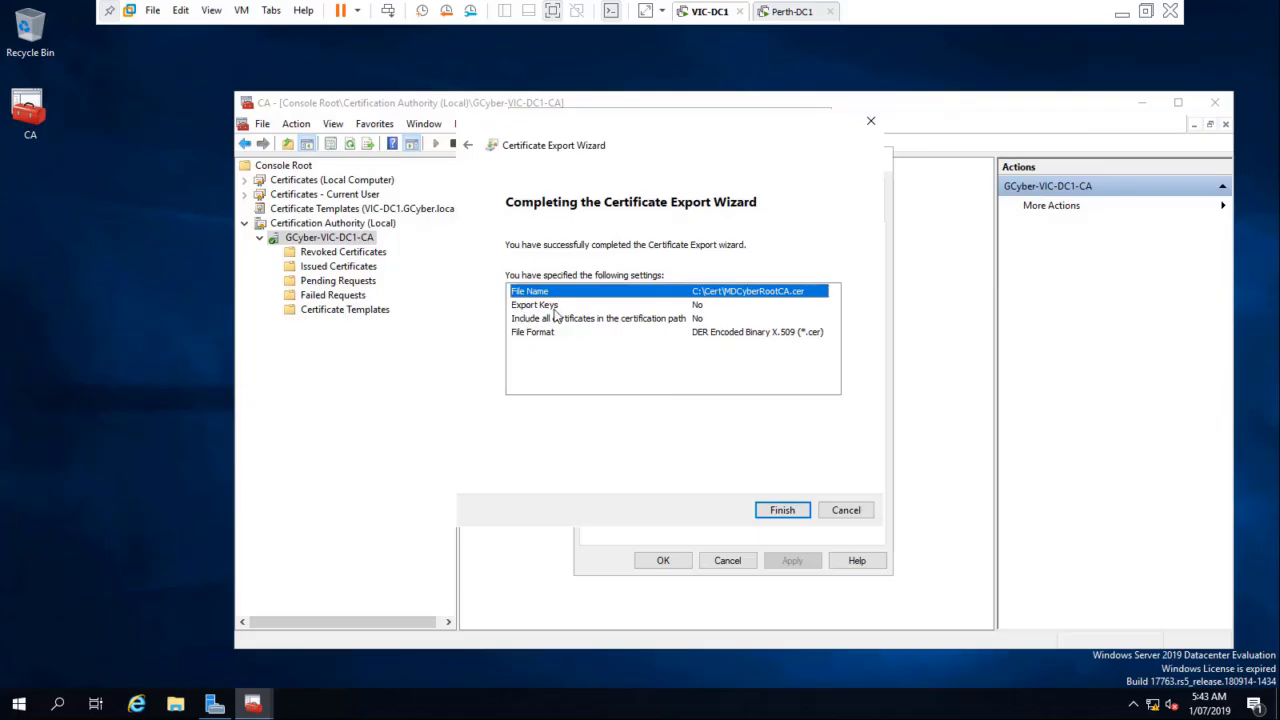
# Step: Finish the certificate export and close the certificate and the GCyber-VIC-DC1-CA properties
pyautogui.click(799, 512)
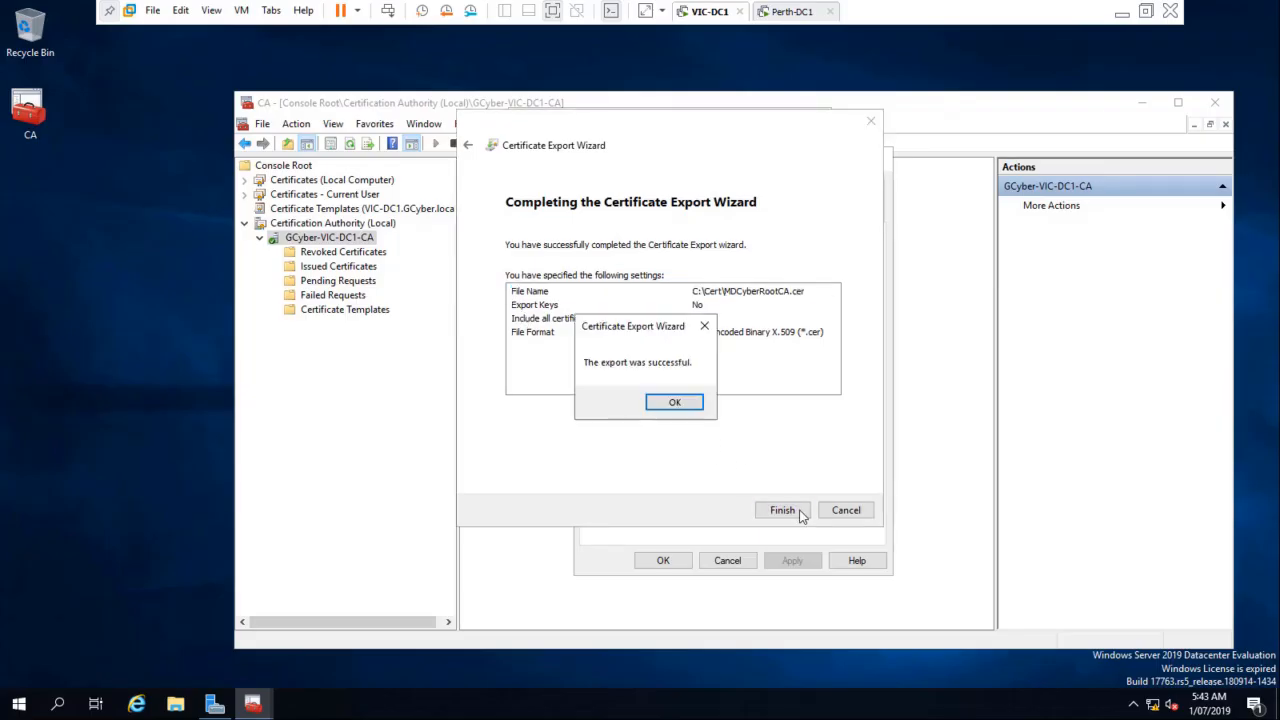
pyautogui.click(676, 403)
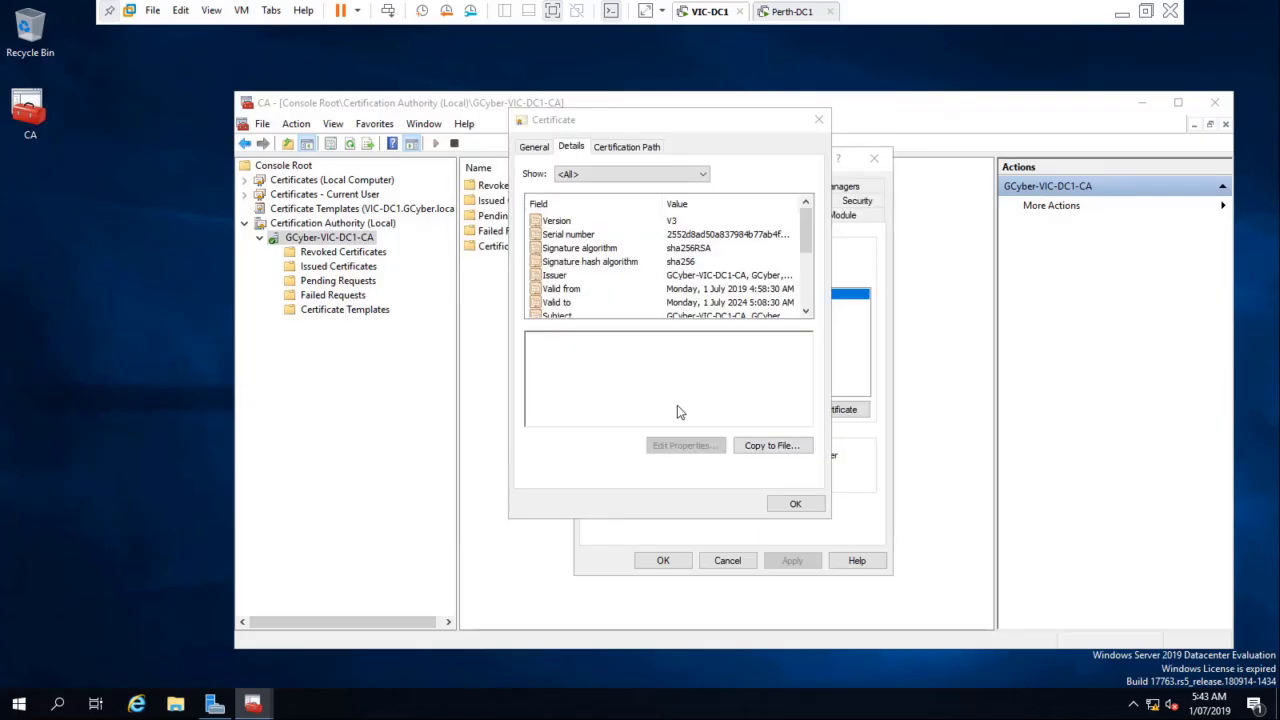
pyautogui.click(795, 504)
pyautogui.click(665, 561)
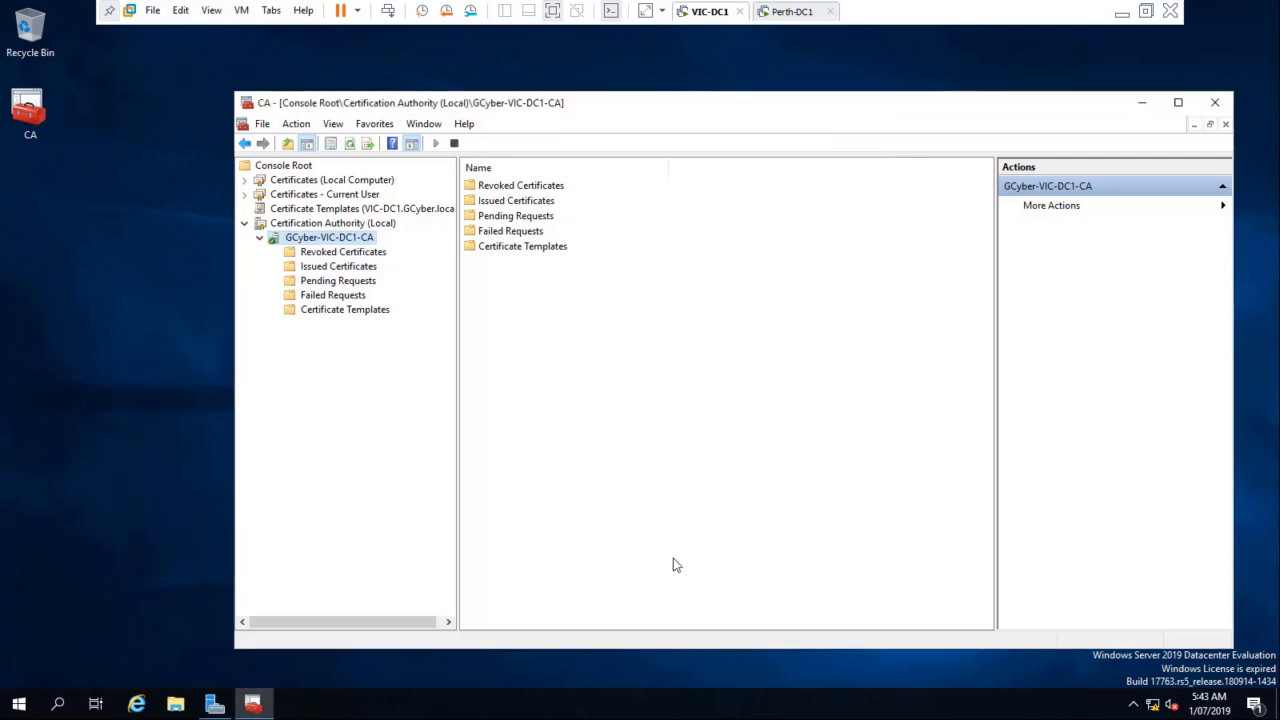
# Step: Switch to the Perth-DC1 virtual machine and display the details of the MDCyber-PERTH-DC1-CA certificate
pyautogui.click(785, 11)
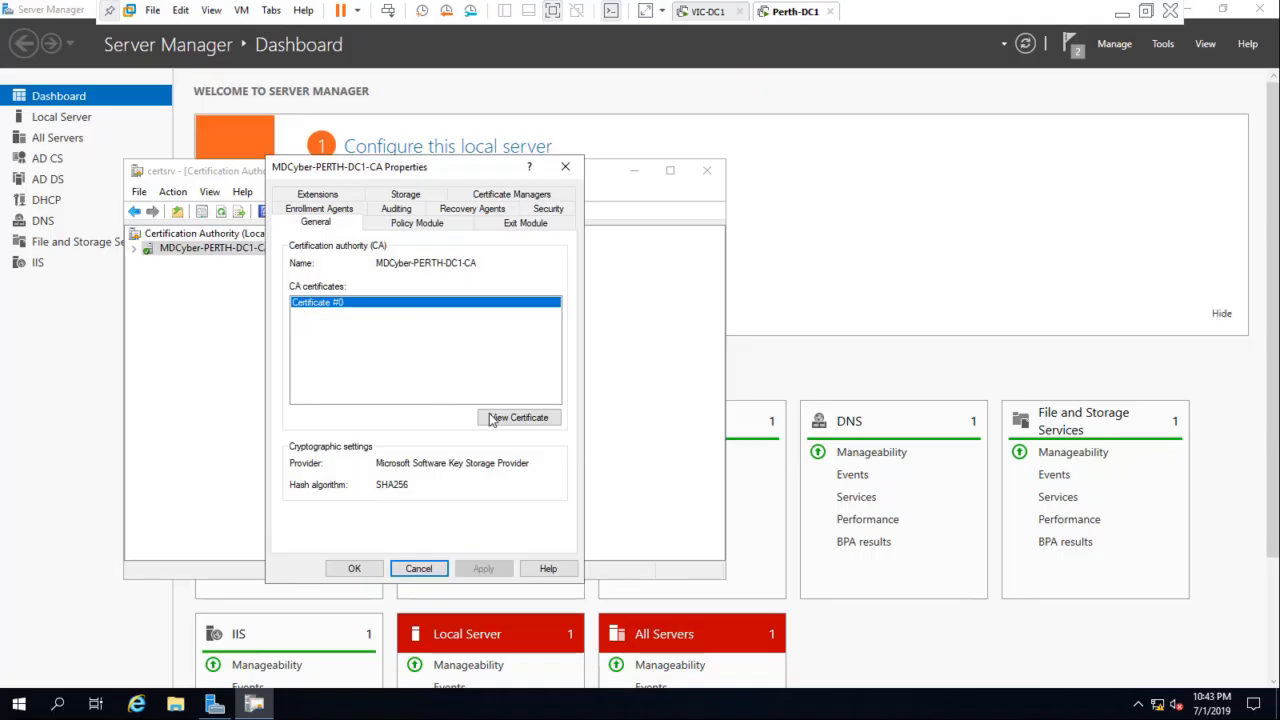
pyautogui.click(497, 420)
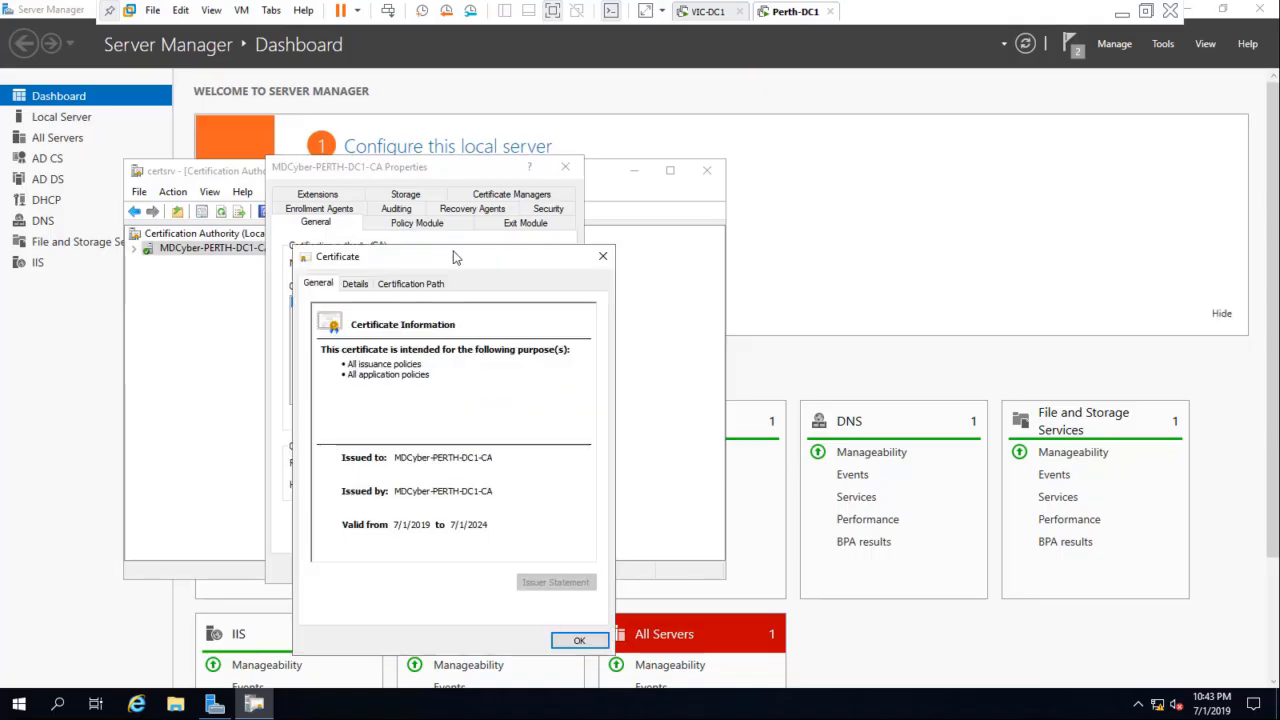
pyautogui.click(384, 189)
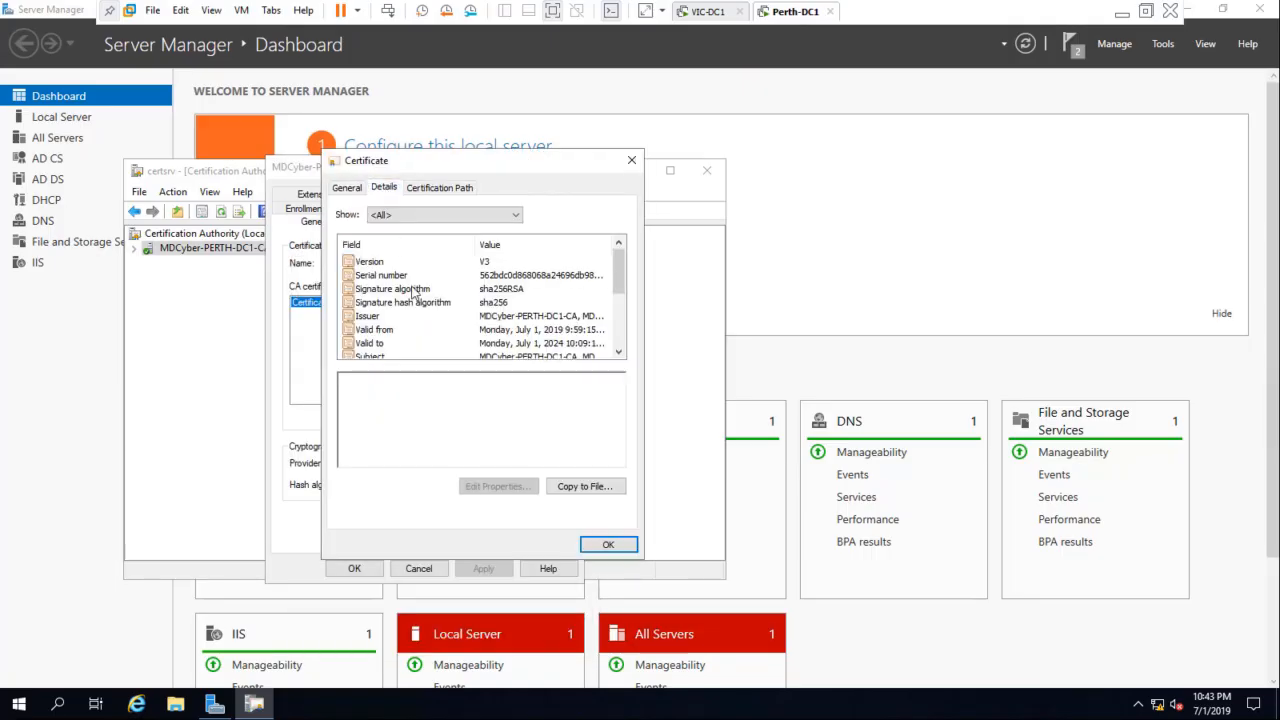
# Step: Start exporting the MDCyber-PERTH-DC1-CA certificate in DER encoded binary X.509 (.CER) format and browse for the export destination
pyautogui.click(572, 487)
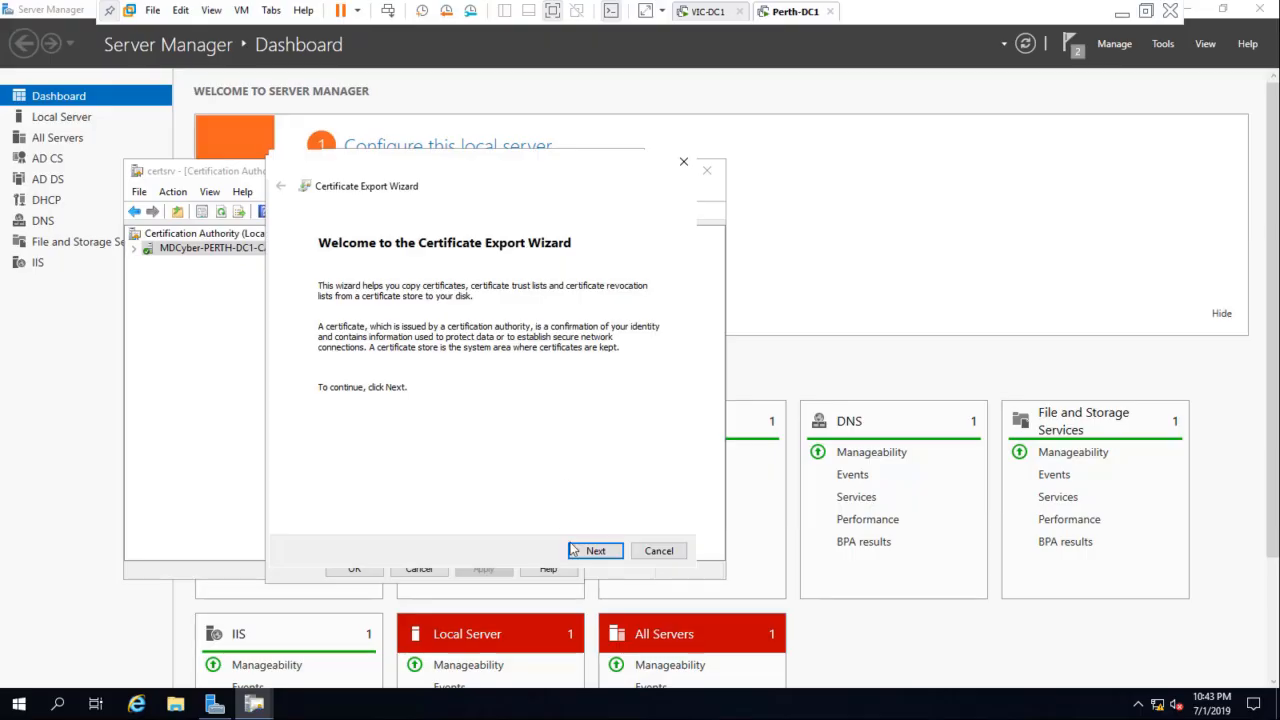
pyautogui.click(598, 552)
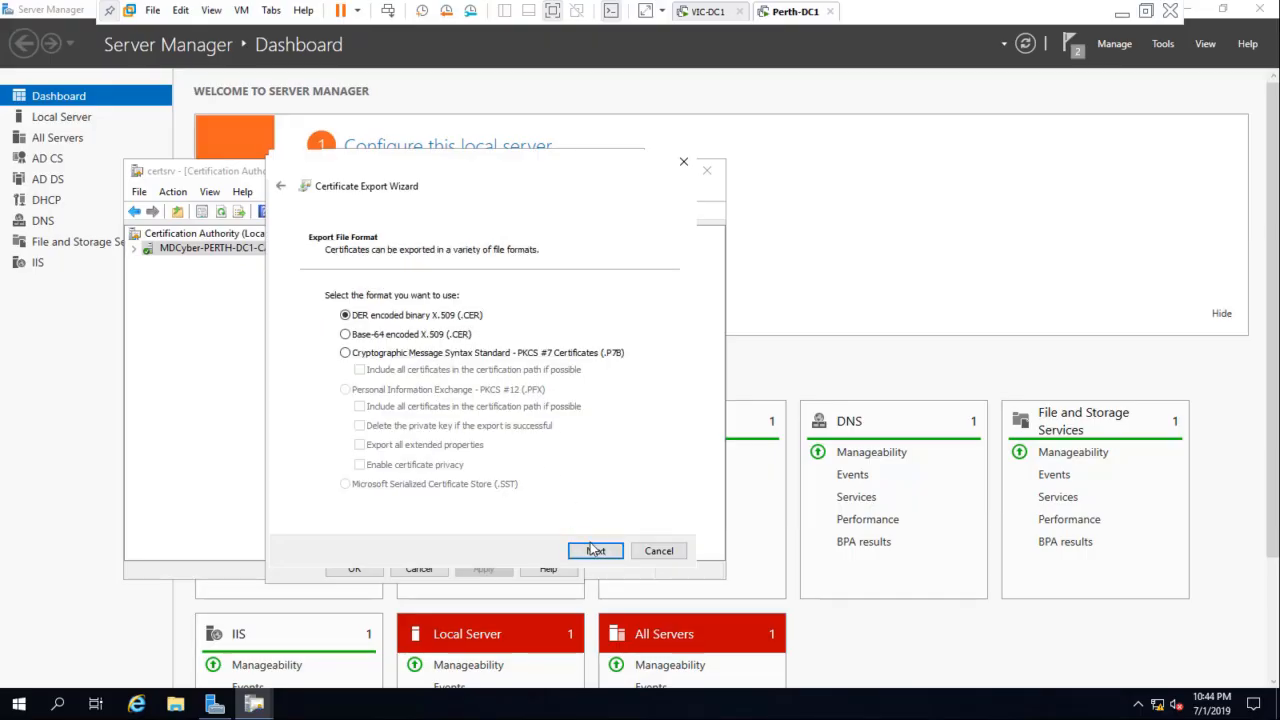
pyautogui.click(595, 550)
pyautogui.click(622, 314)
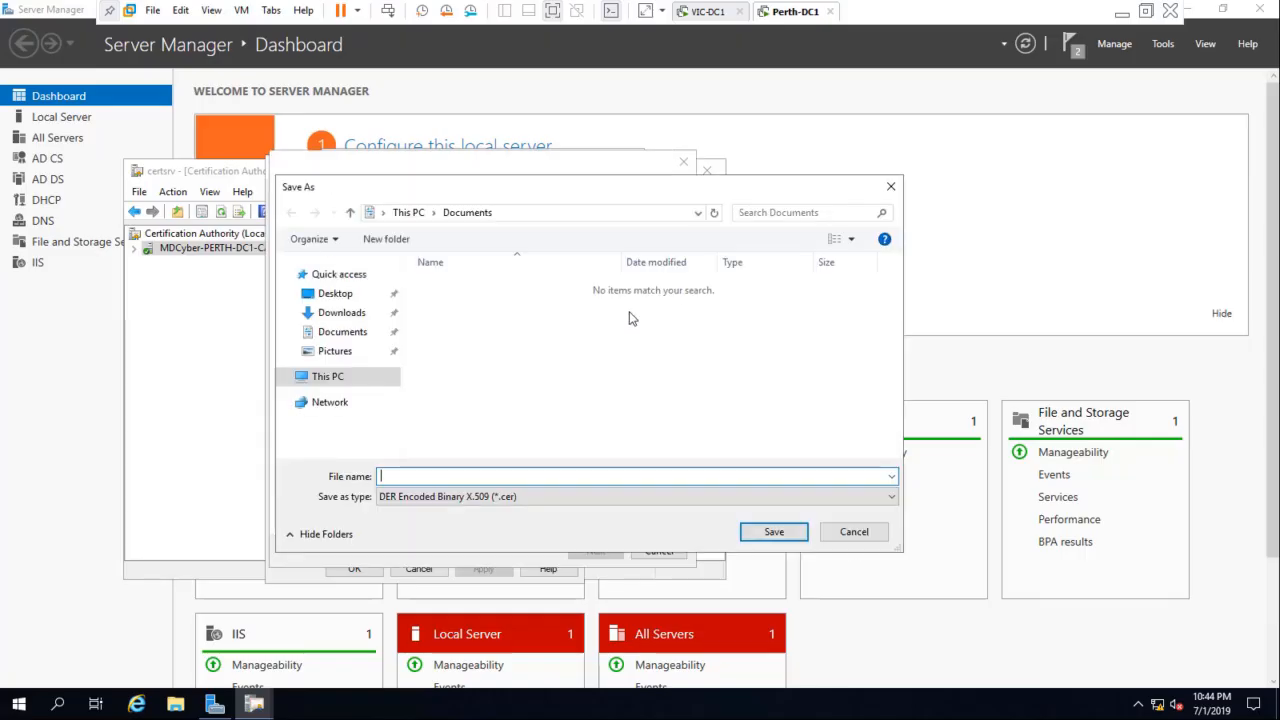
# Step: Create a folder named Cert on Local Disk (C:) from the save dialog
pyautogui.click(328, 377)
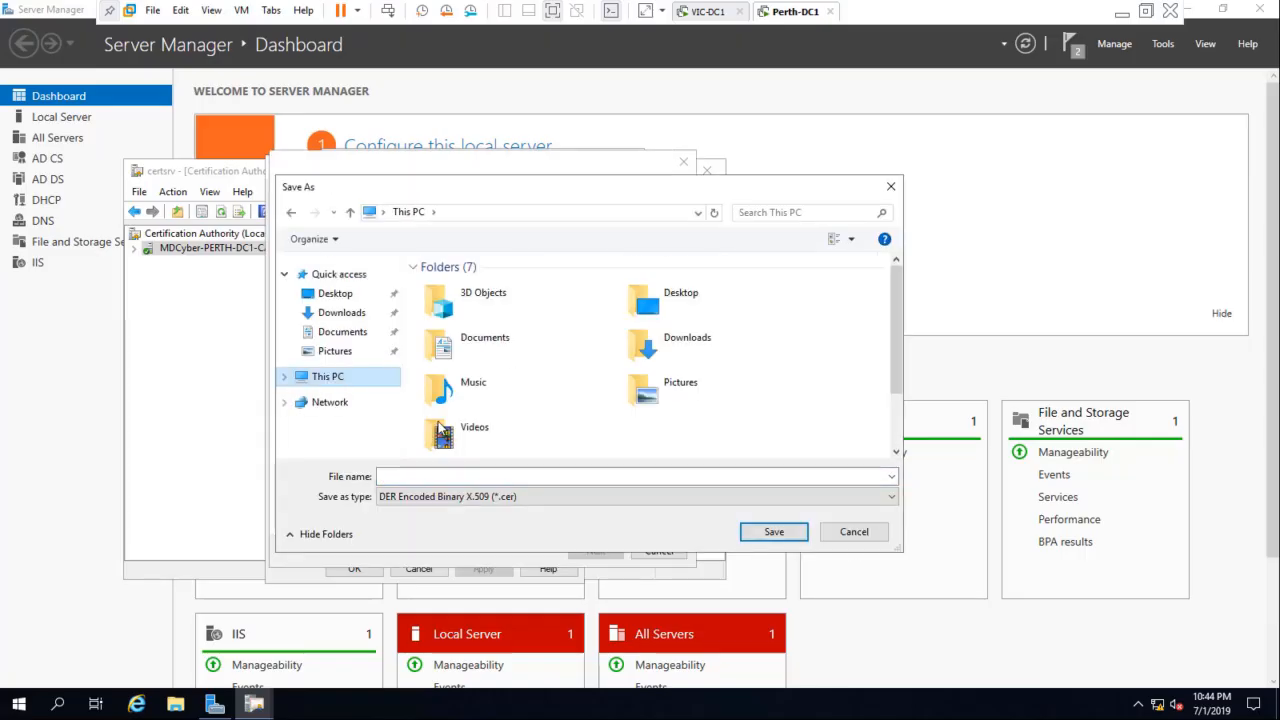
pyautogui.scroll(-2, 882, 370)
pyautogui.doubleClick(533, 447)
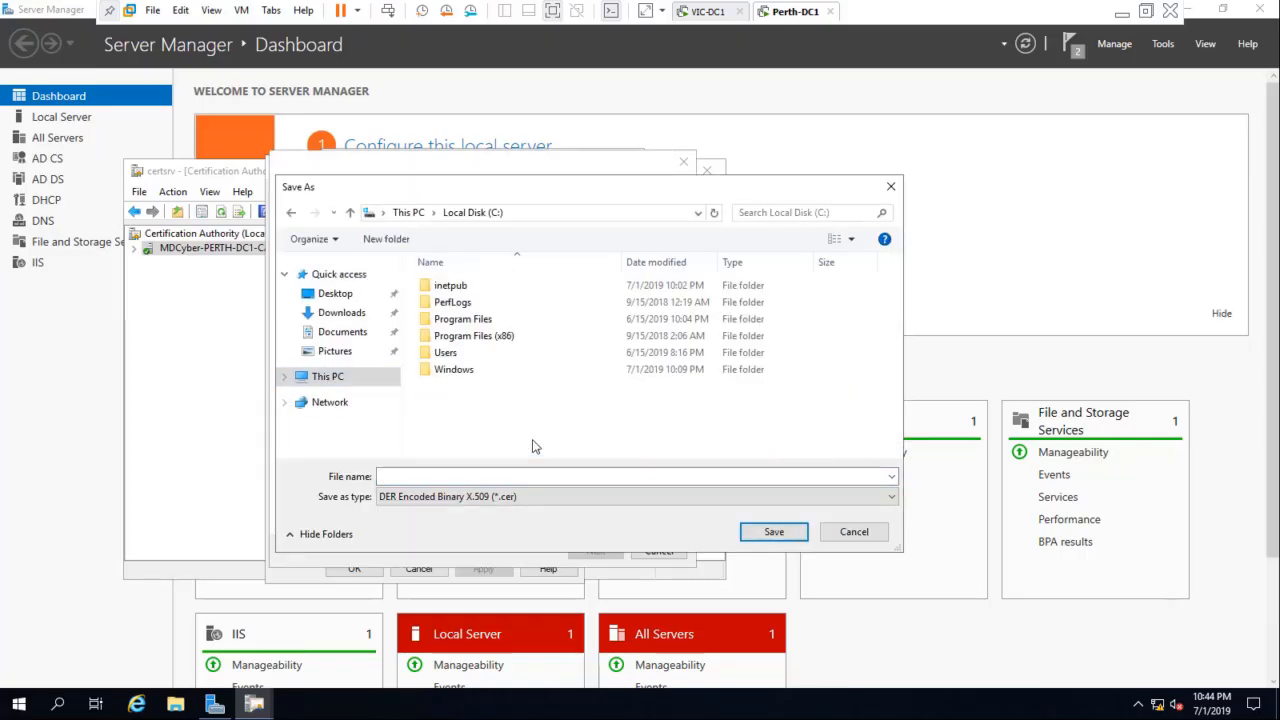
pyautogui.rightClick(454, 412)
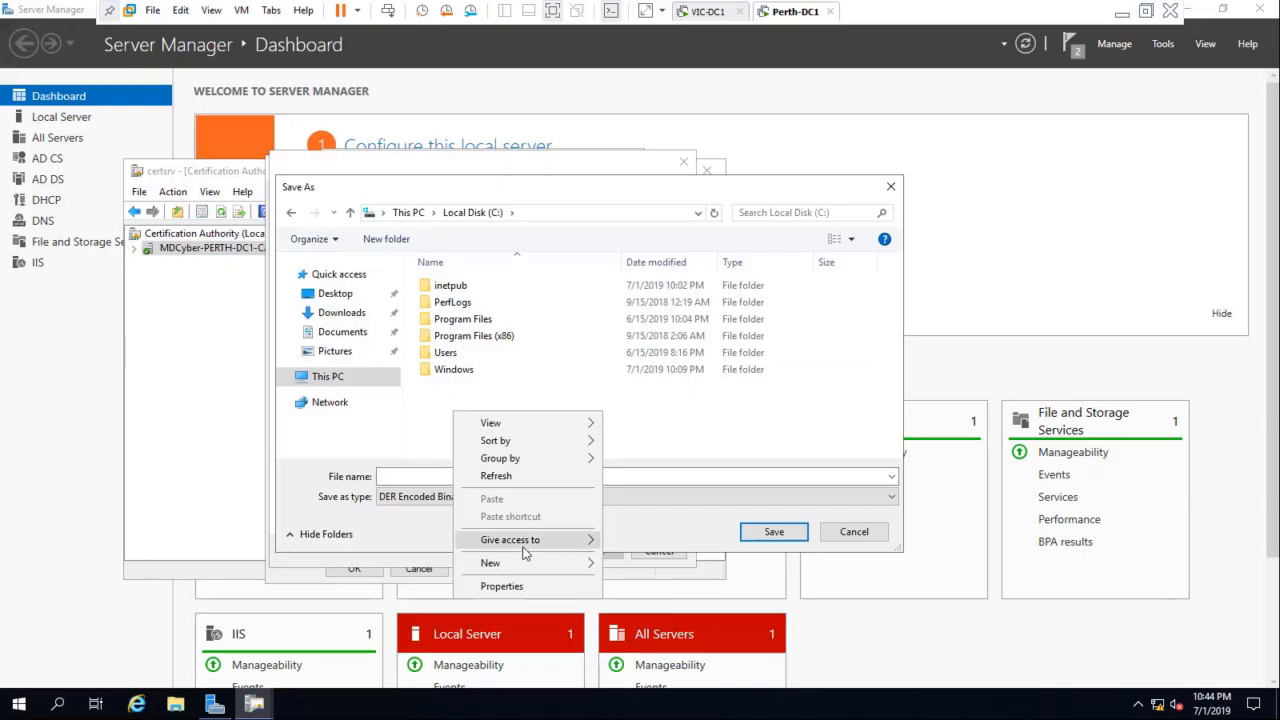
pyautogui.moveTo(540, 563)
pyautogui.click(636, 566)
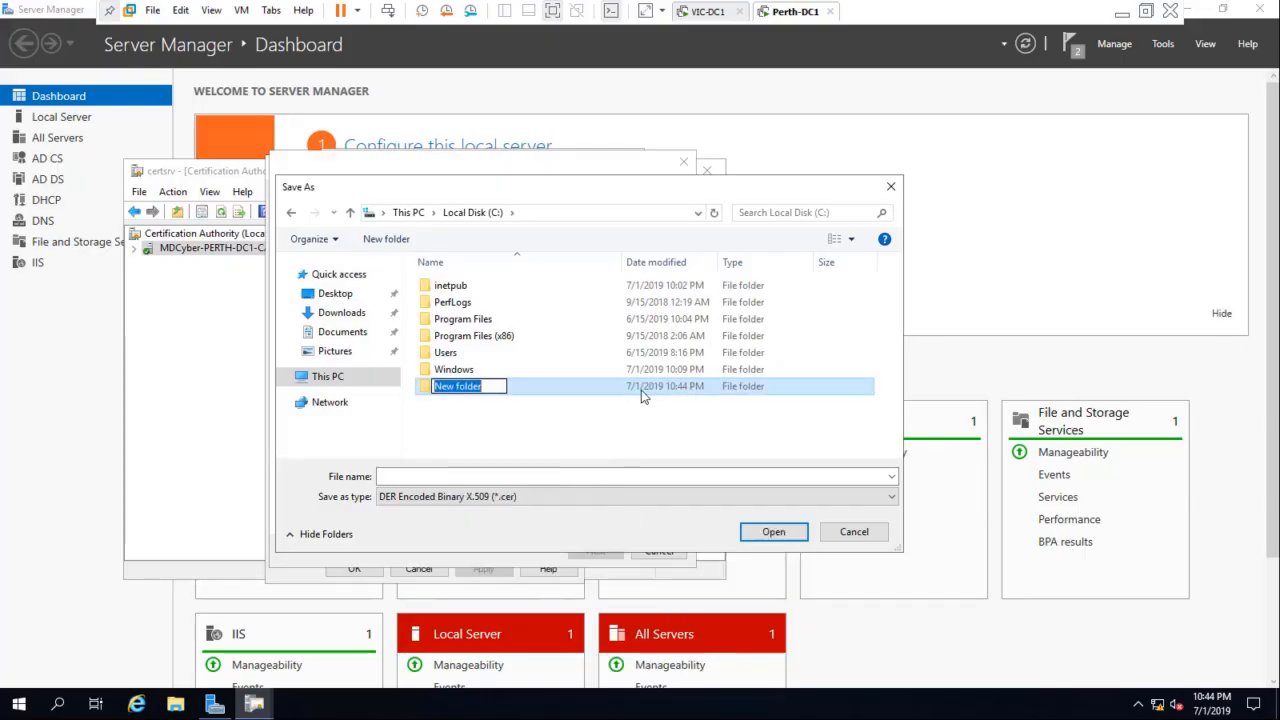
pyautogui.write('Cert')
pyautogui.press('Return')
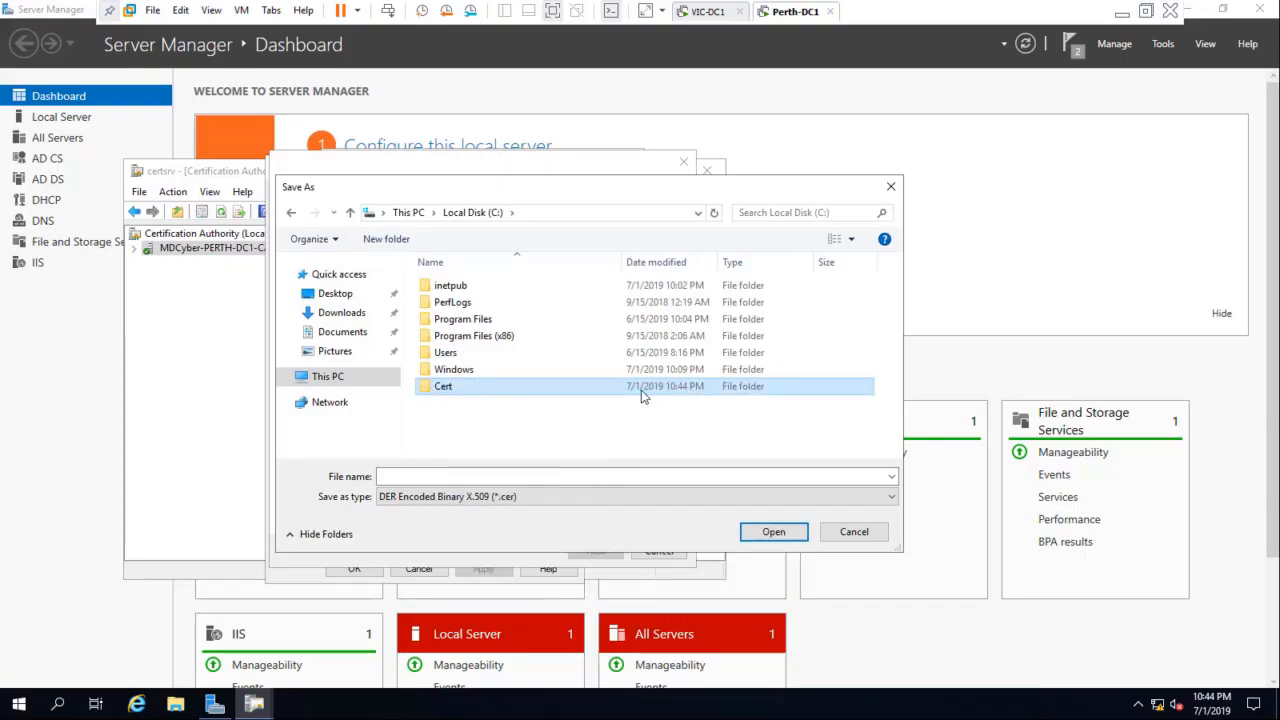
# Step: Name the export file MDCyberRootCA and save it directly on Local Disk (C:)
pyautogui.click(558, 478)
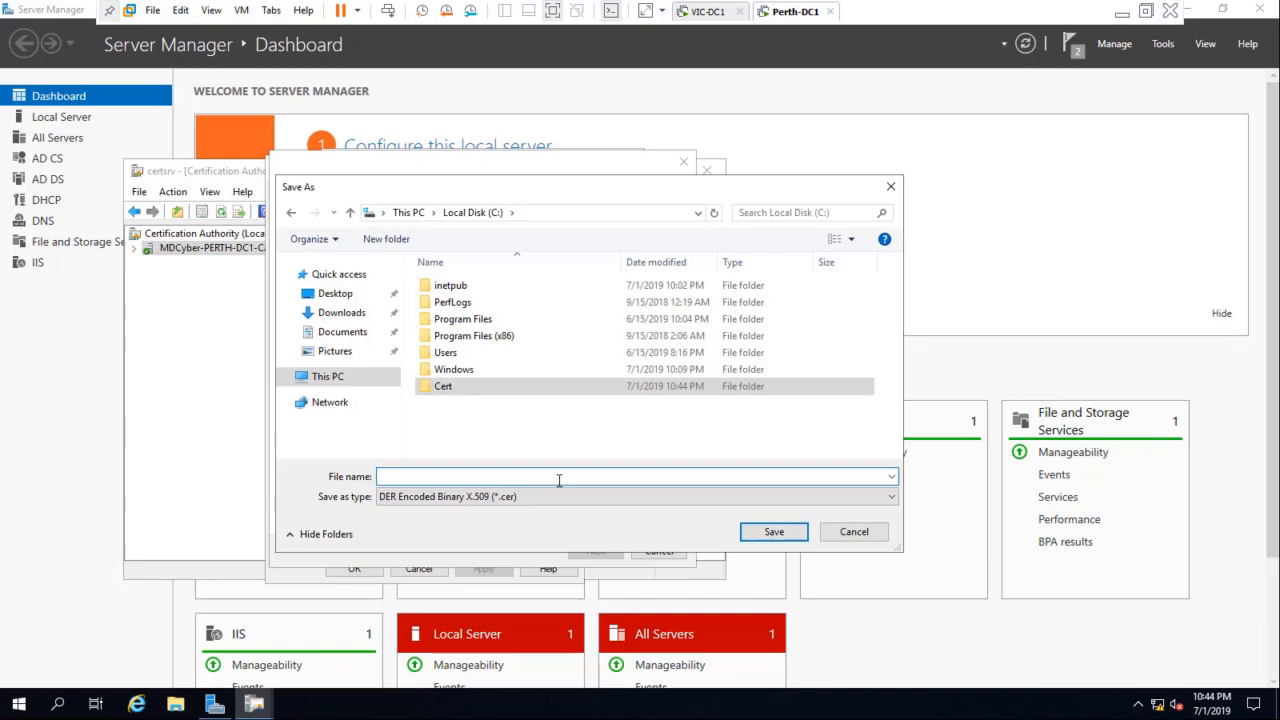
pyautogui.write('C')
pyautogui.press('BackSpace')
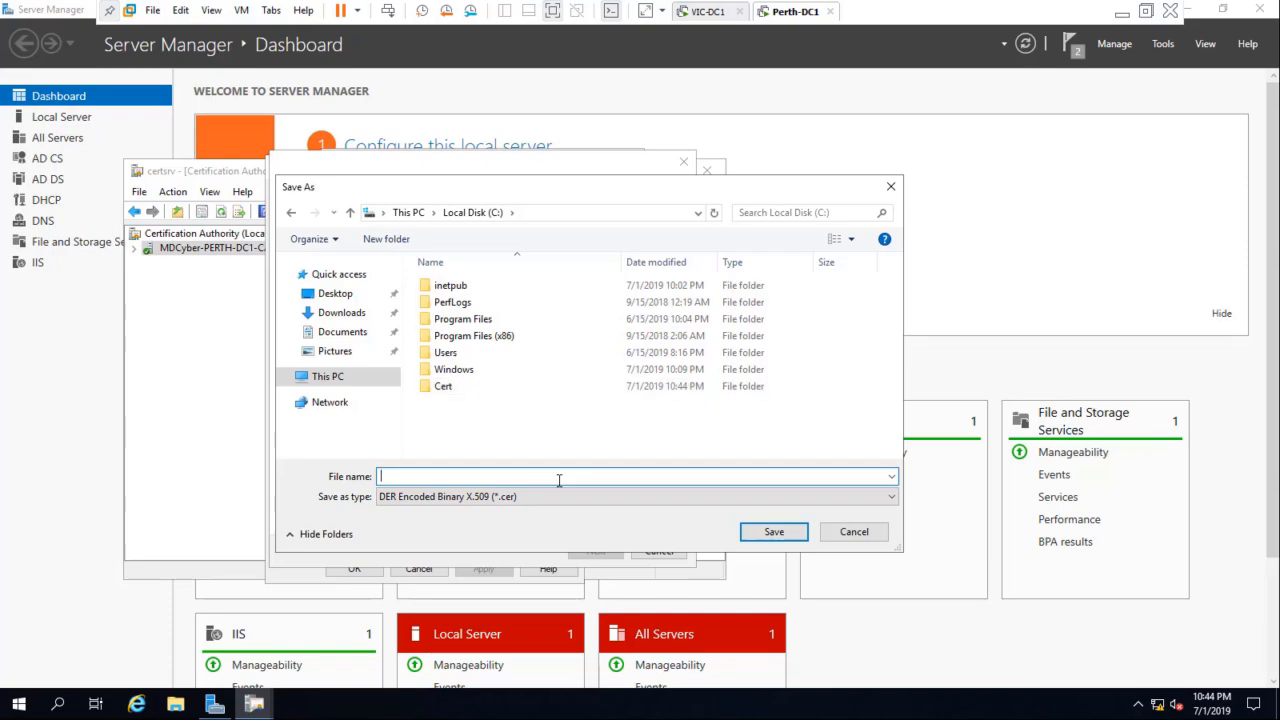
pyautogui.write('MDCyberRootCA')
pyautogui.click(774, 531)
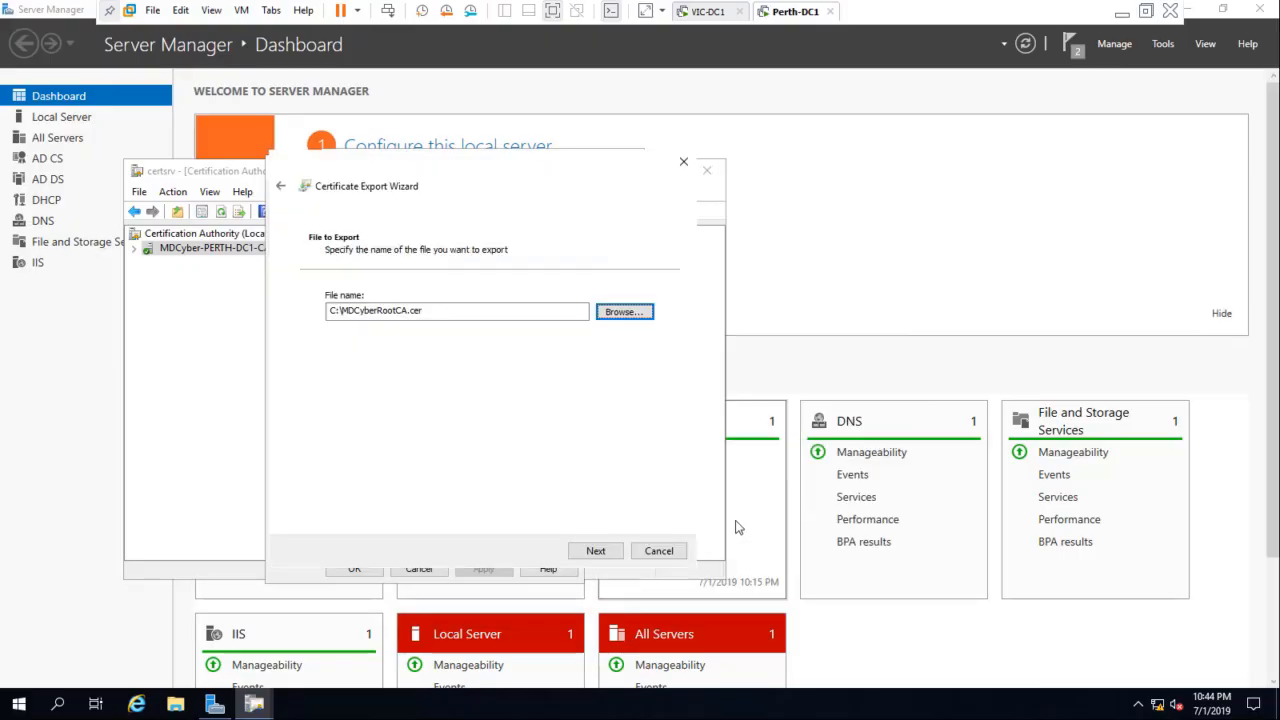
# Step: Finish the certificate export and close the certificate and the MDCyber-PERTH-DC1-CA properties
pyautogui.click(595, 551)
pyautogui.click(593, 551)
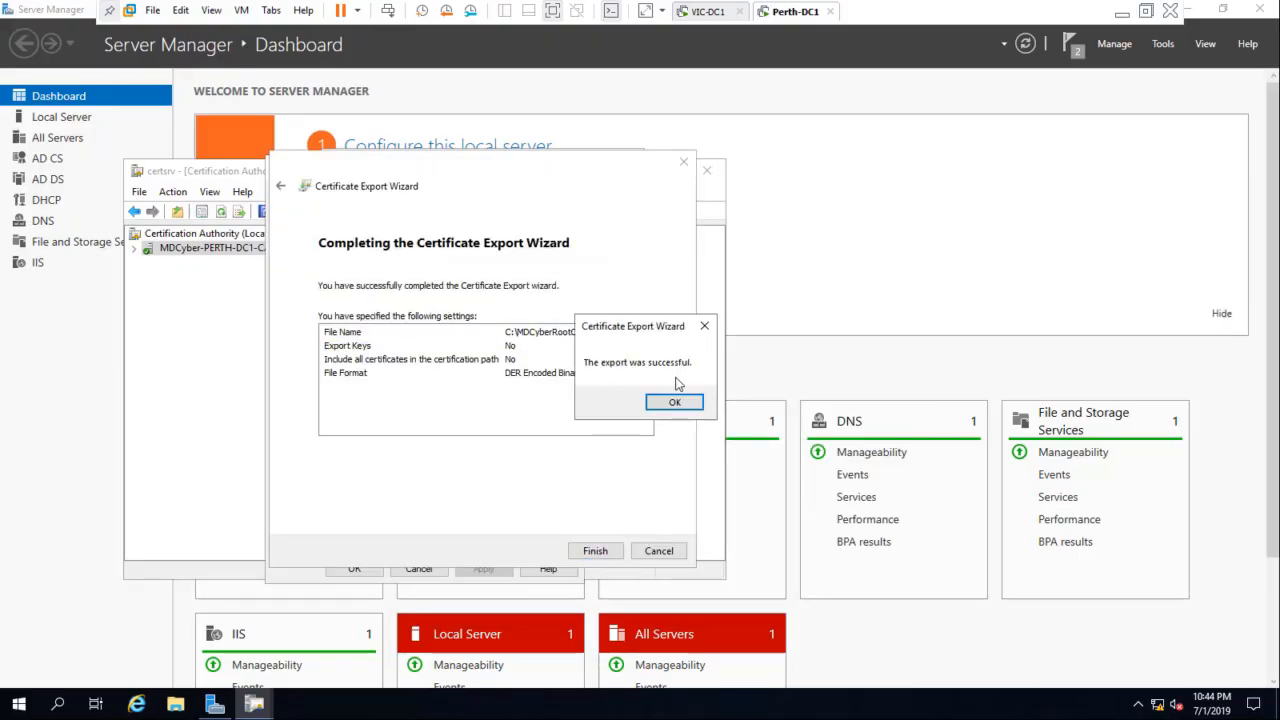
pyautogui.click(674, 401)
pyautogui.click(606, 546)
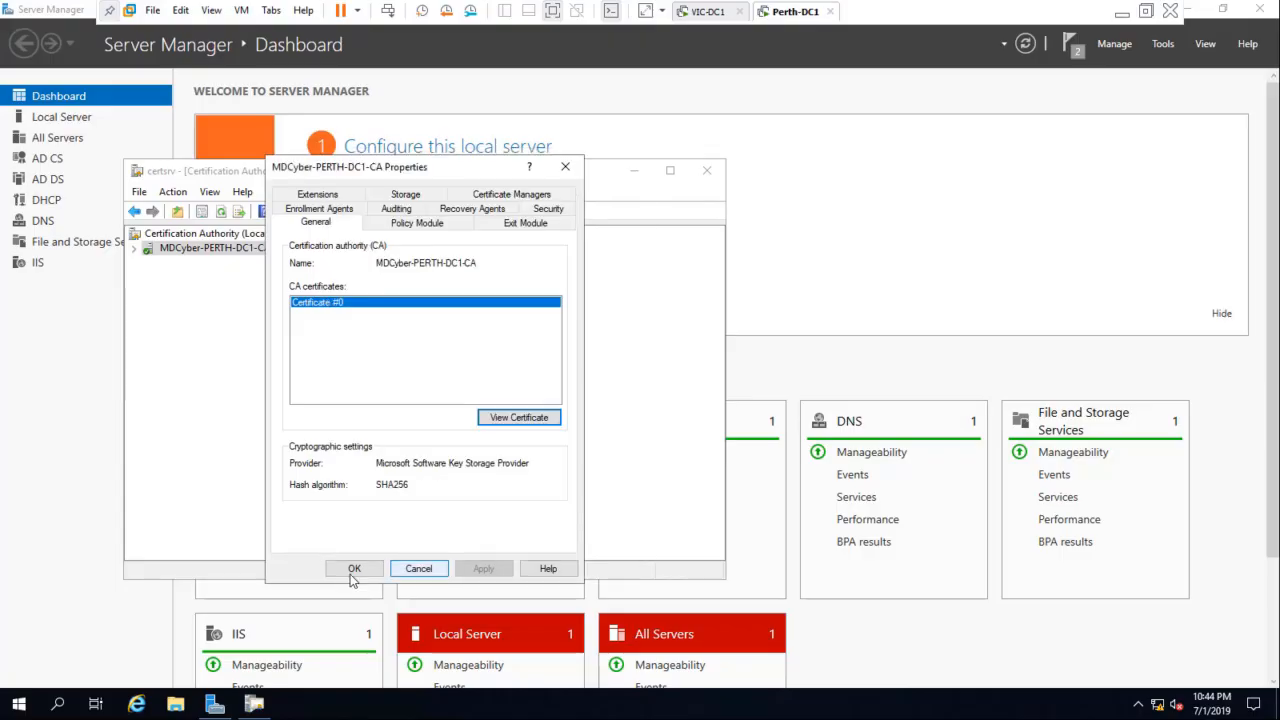
pyautogui.click(352, 568)
# Step: In File Explorer, move the MDCyberRootCA certificate from Local Disk (C:) into the Cert folder
pyautogui.click(176, 705)
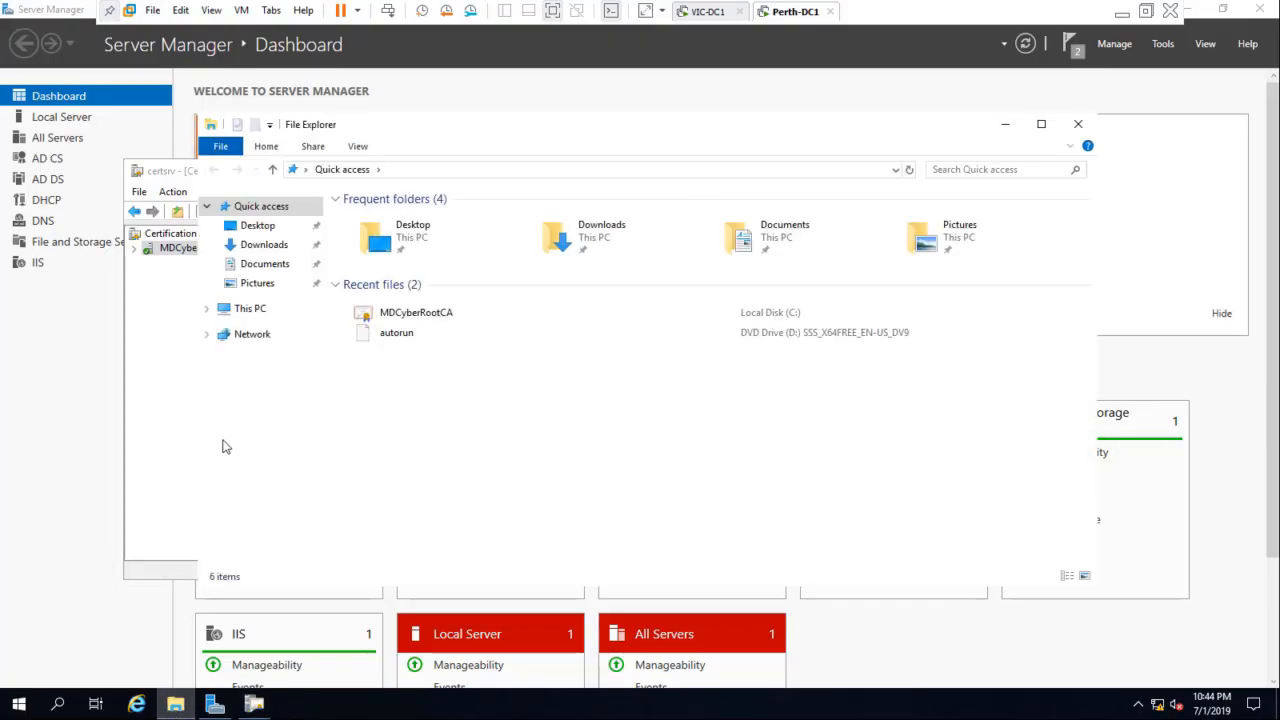
pyautogui.click(249, 310)
pyautogui.doubleClick(449, 389)
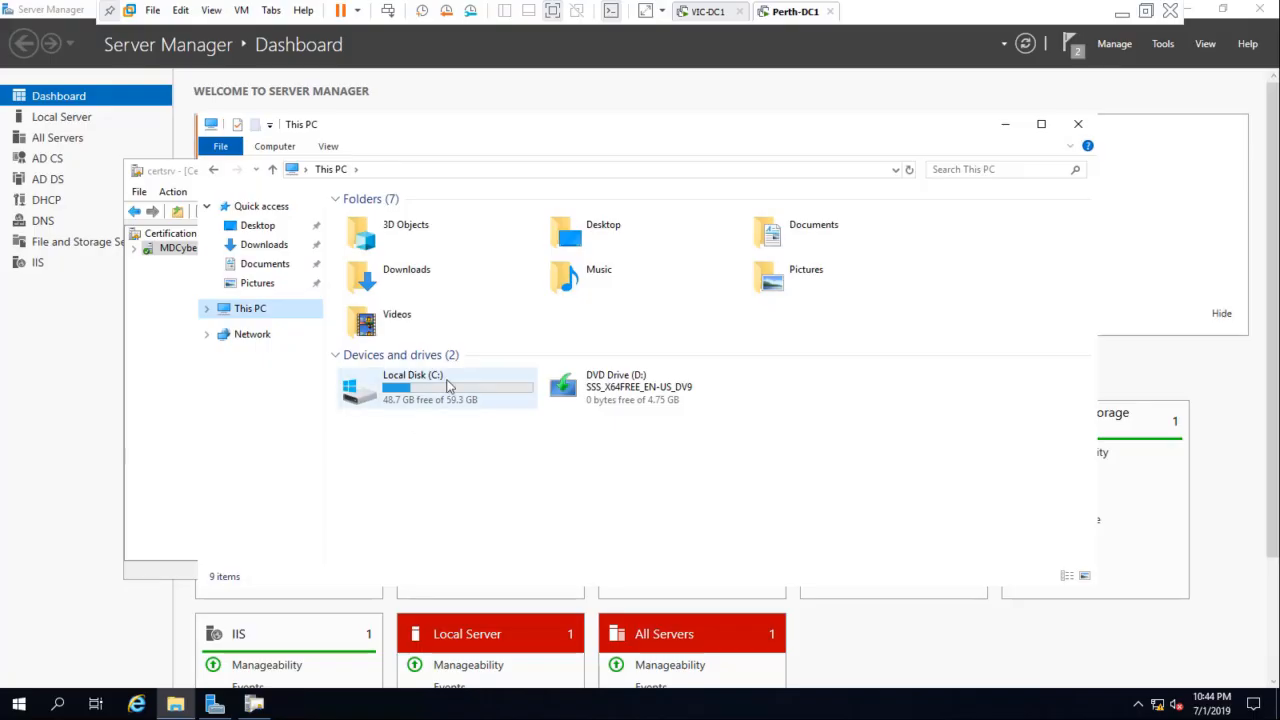
pyautogui.press('Down')
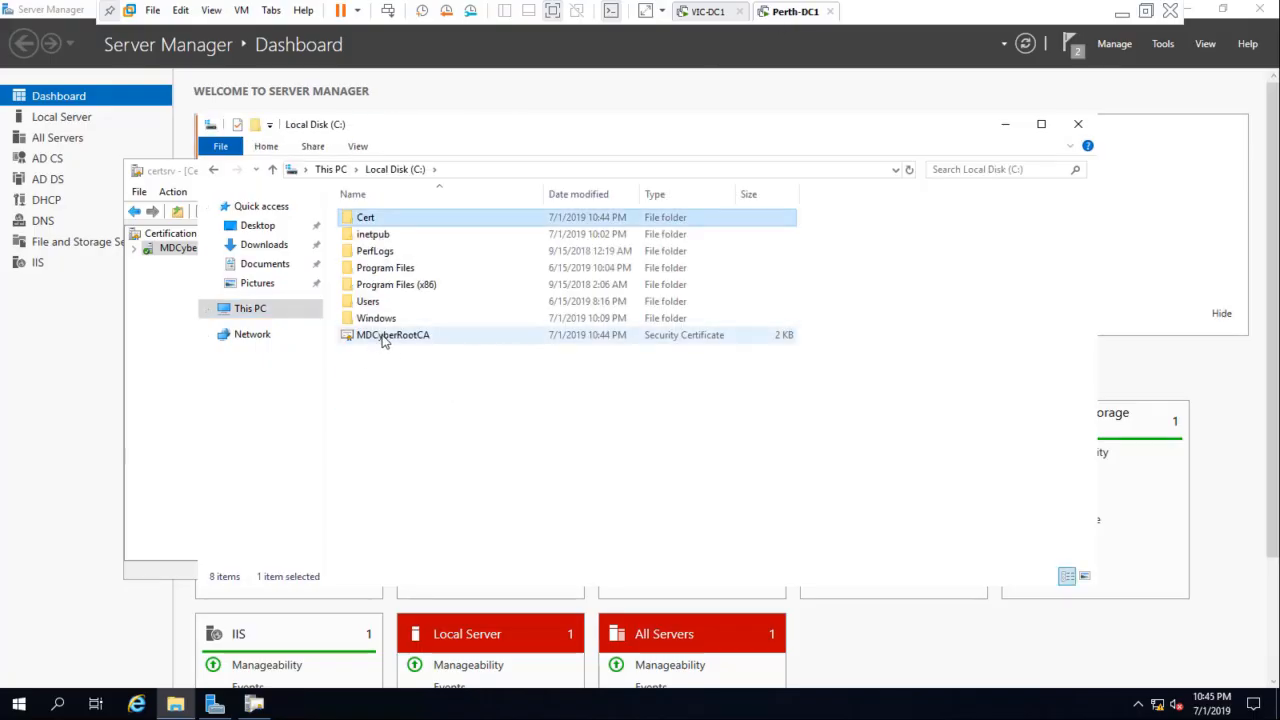
pyautogui.moveTo(383, 340); pyautogui.dragTo(366, 222)
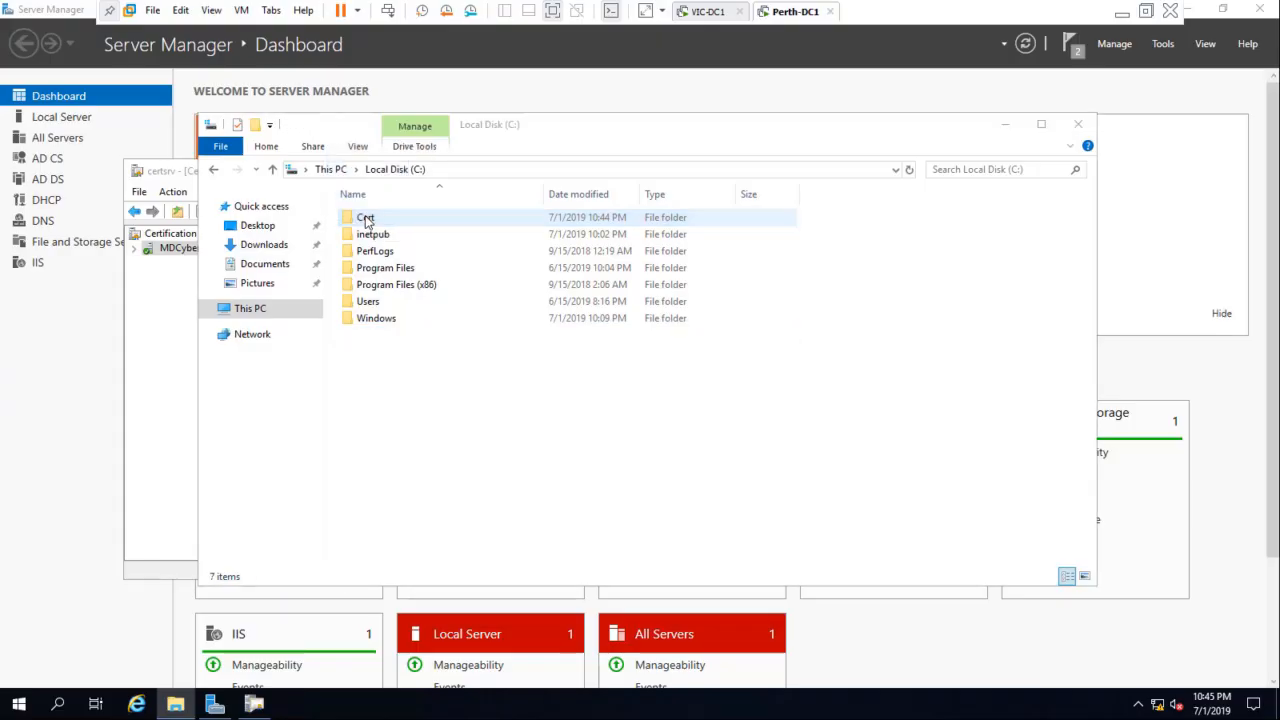
# Step: Switch to the VIC-DC1 virtual machine and open the Cert folder on Local Disk (C:) in File Explorer
pyautogui.click(706, 11)
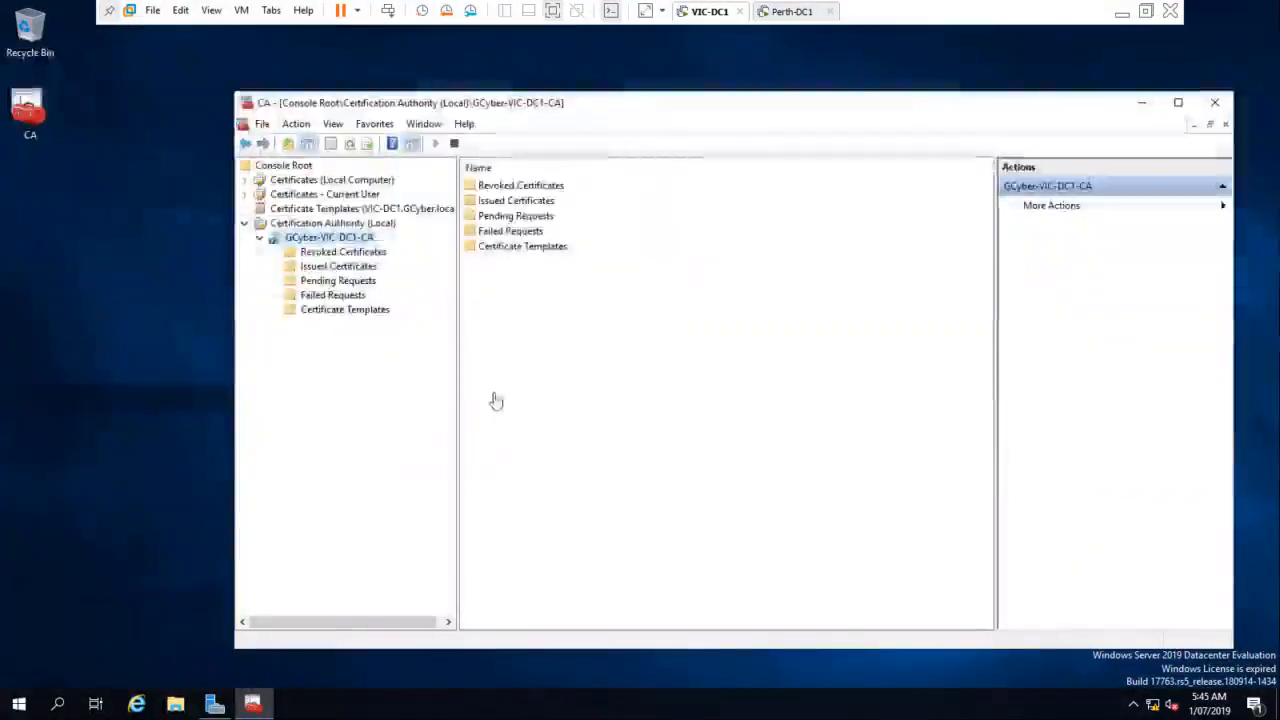
pyautogui.click(180, 708)
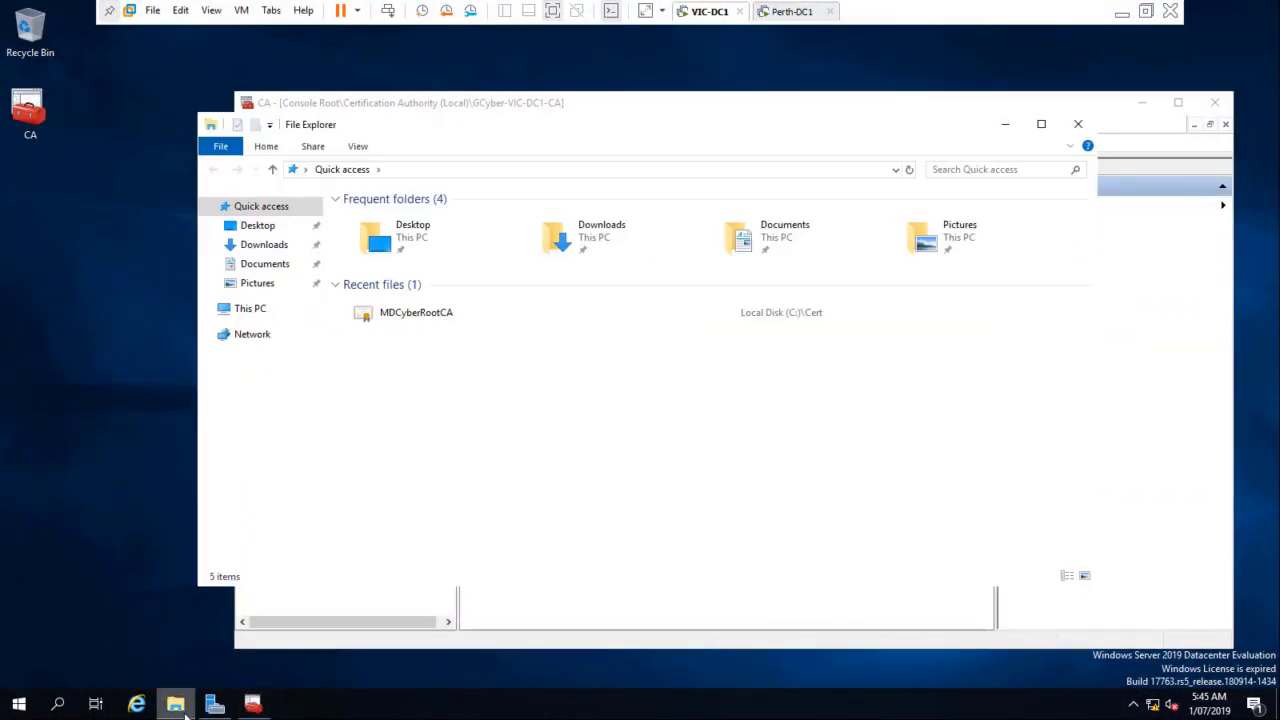
pyautogui.click(254, 318)
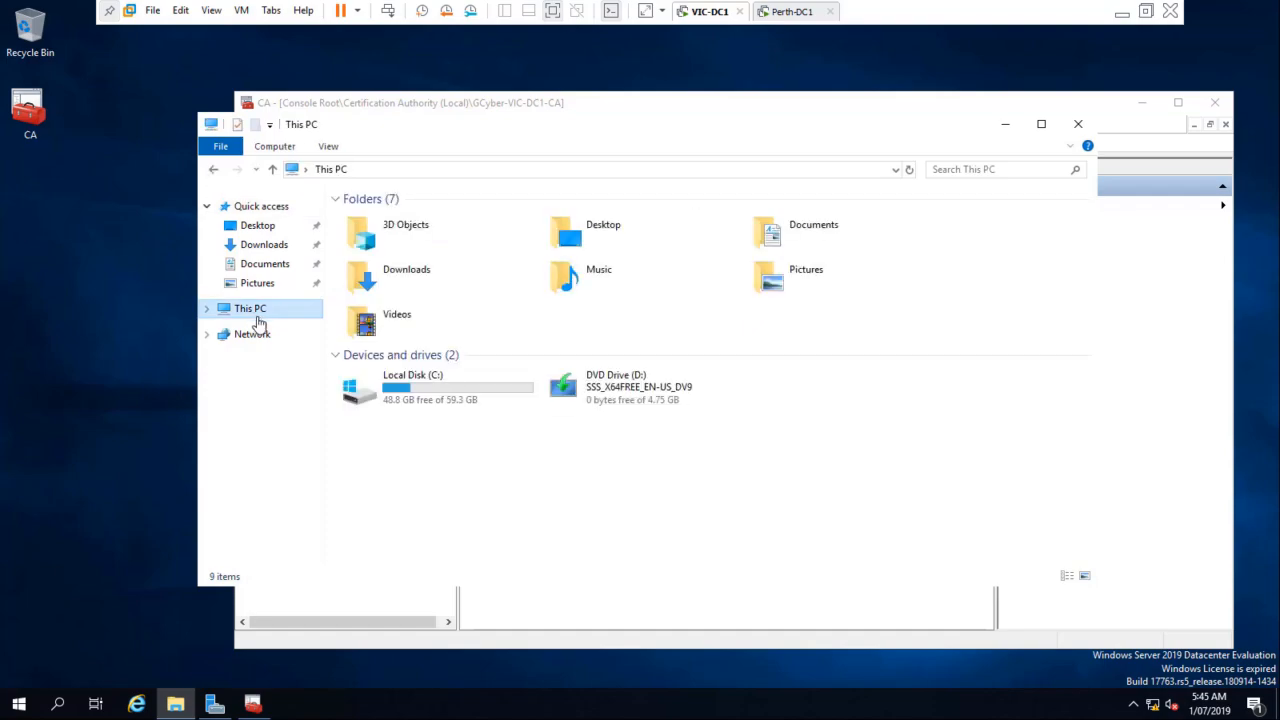
pyautogui.doubleClick(409, 380)
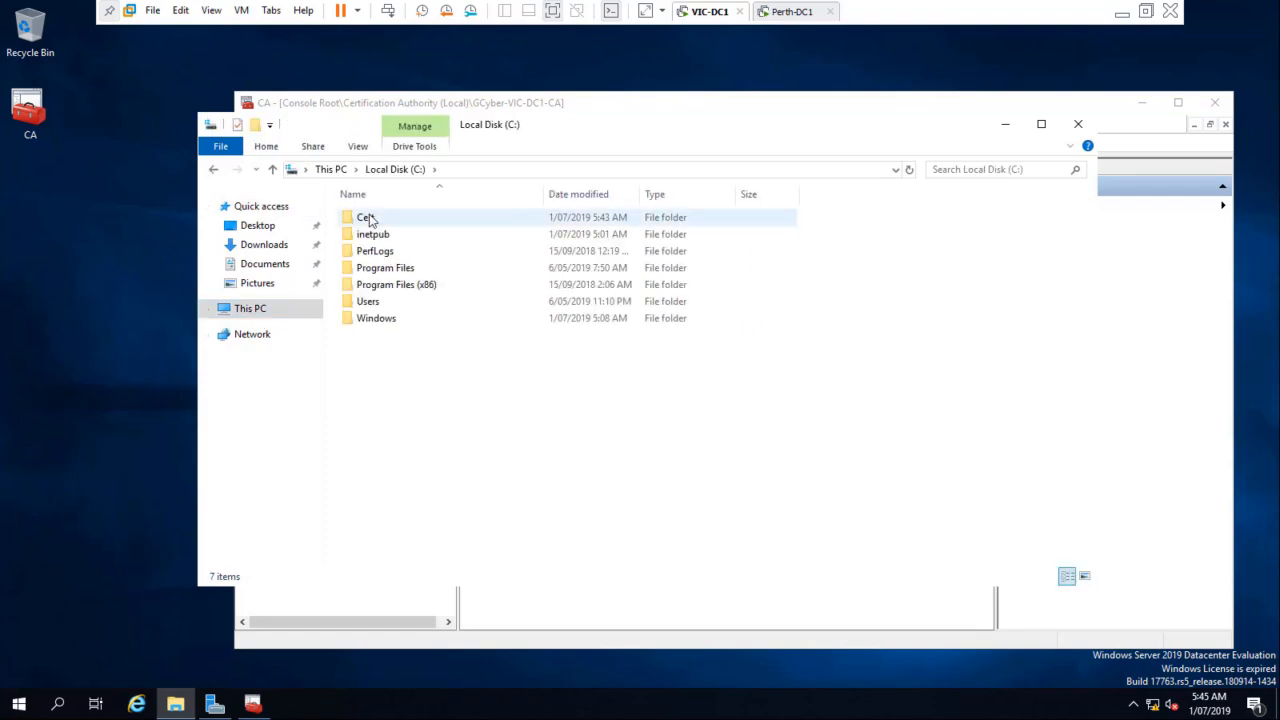
pyautogui.doubleClick(369, 220)
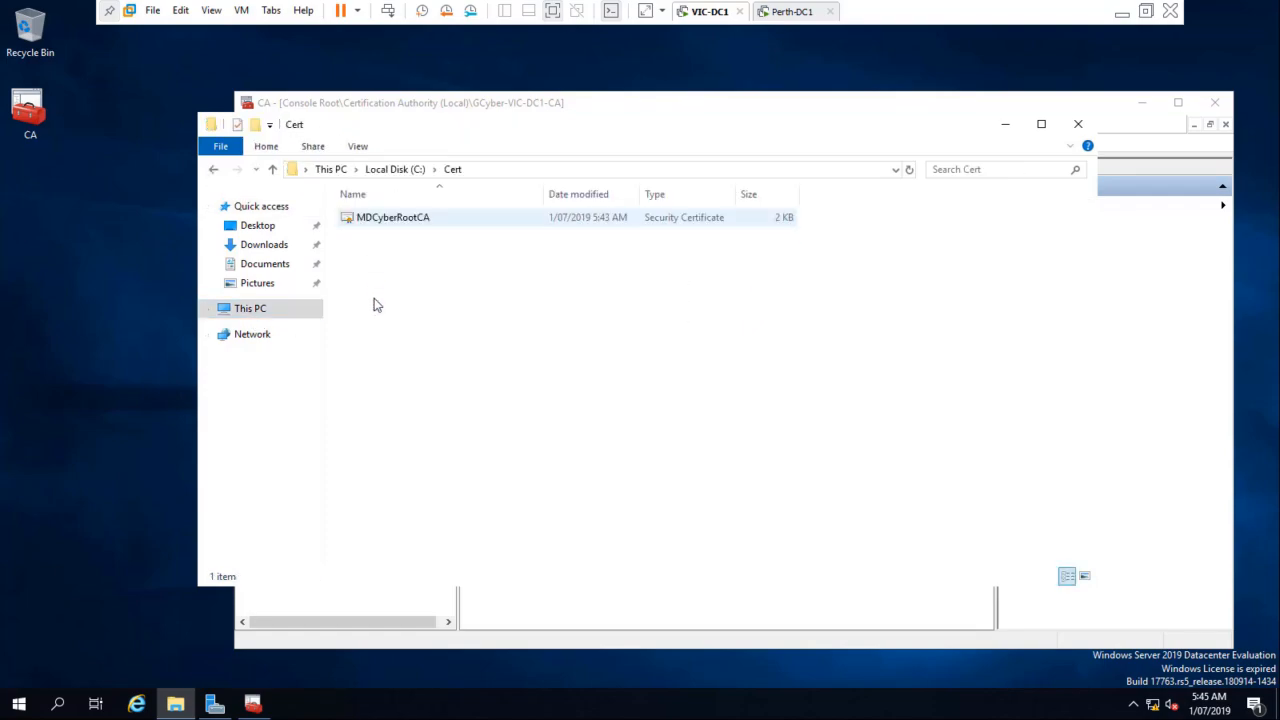
# Step: Rename the MDCyberRootCA certificate file in the Cert folder to GCyberRootCA
pyautogui.rightClick(401, 220)
pyautogui.click(445, 425)
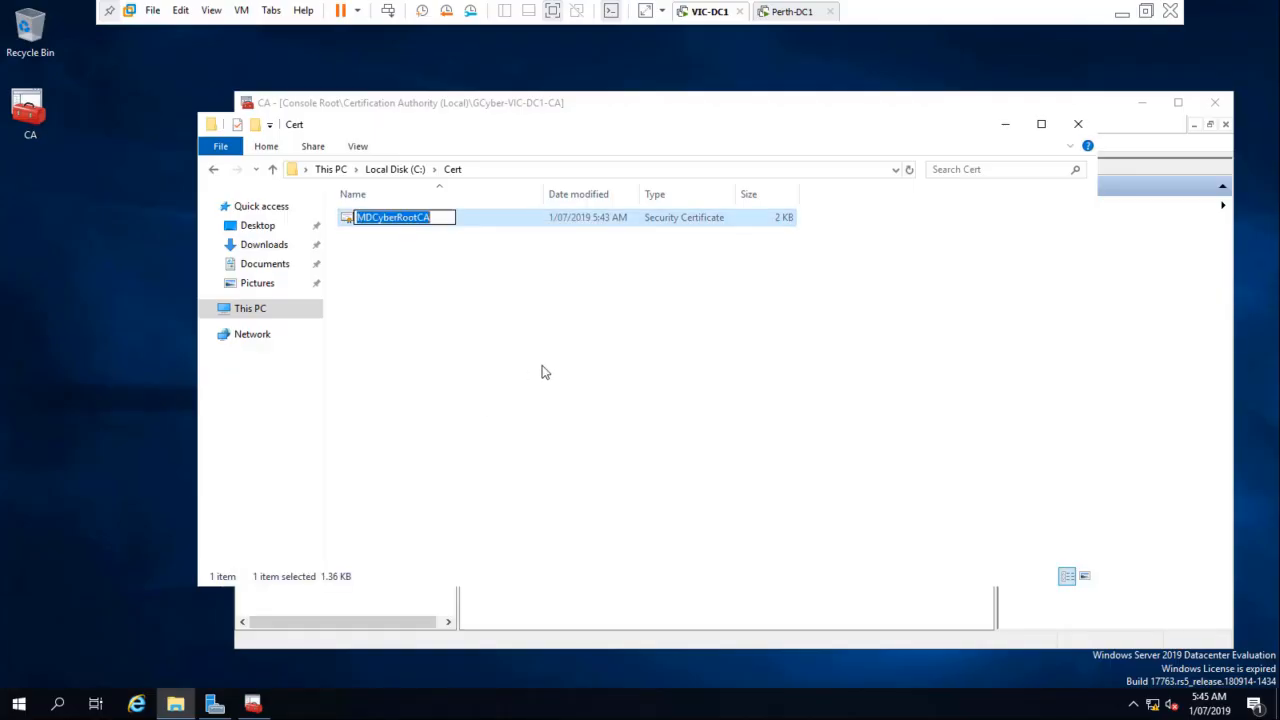
pyautogui.press('Home')
pyautogui.press('Delete')
pyautogui.press('Delete')
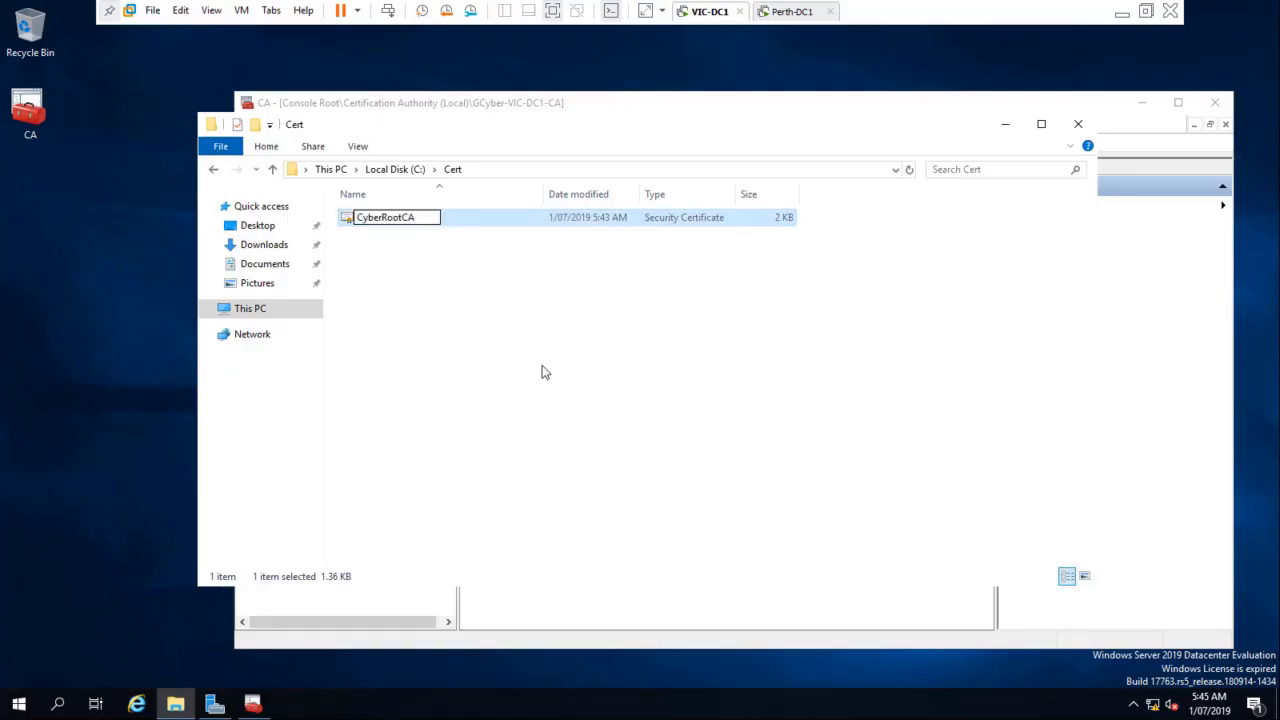
pyautogui.write('G')
pyautogui.press('Return')
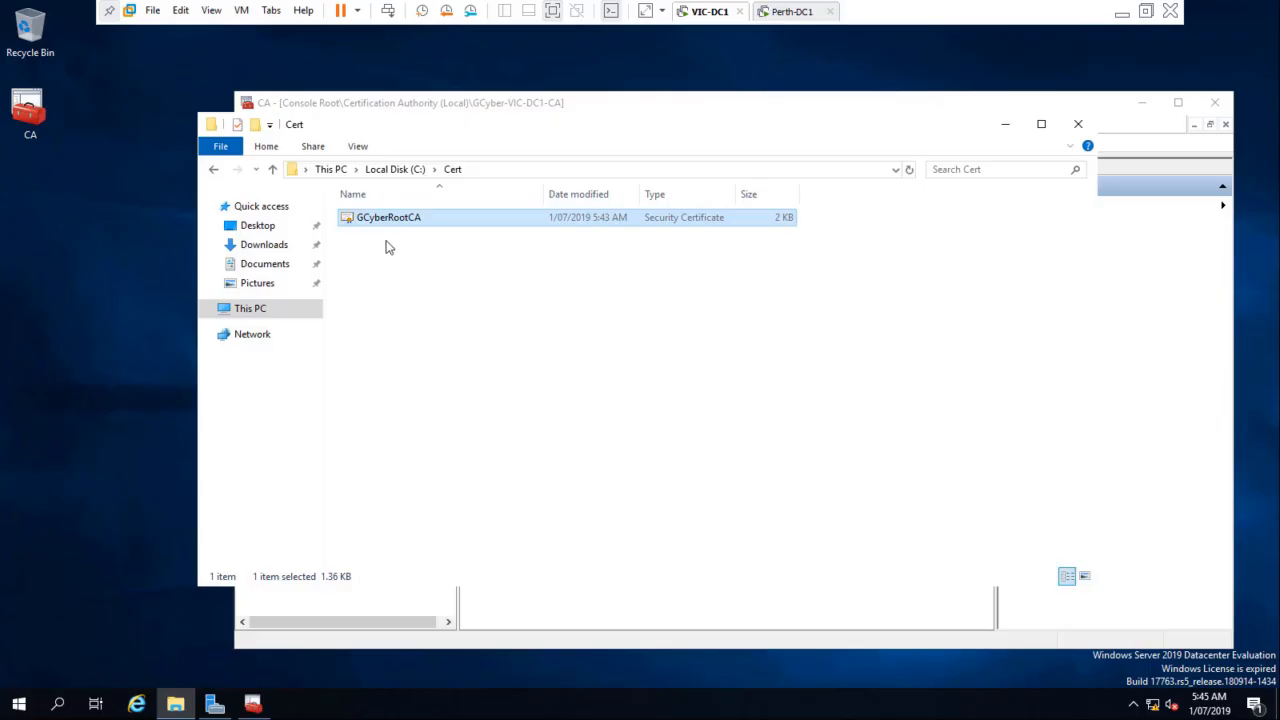
# Step: Open the Cert folder on the Perth-DC1 virtual machine, and leave the full-screen view while keeping the virtual machines running
pyautogui.click(792, 12)
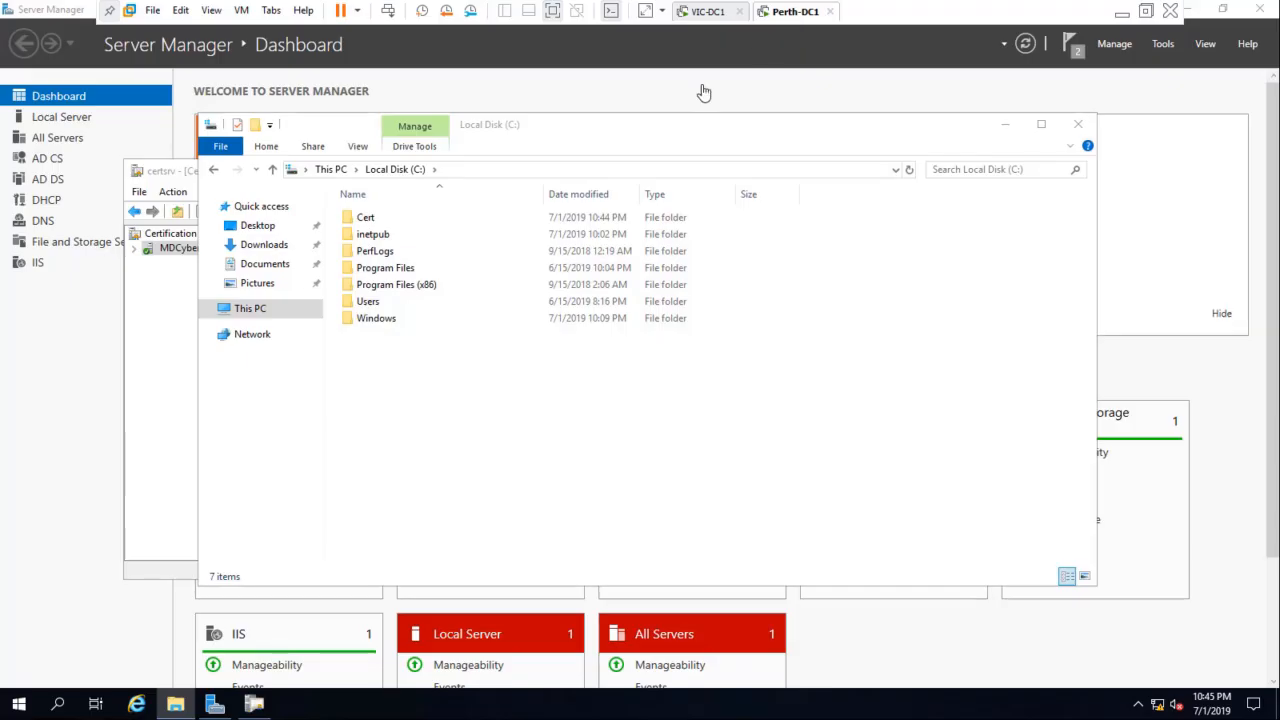
pyautogui.doubleClick(366, 217)
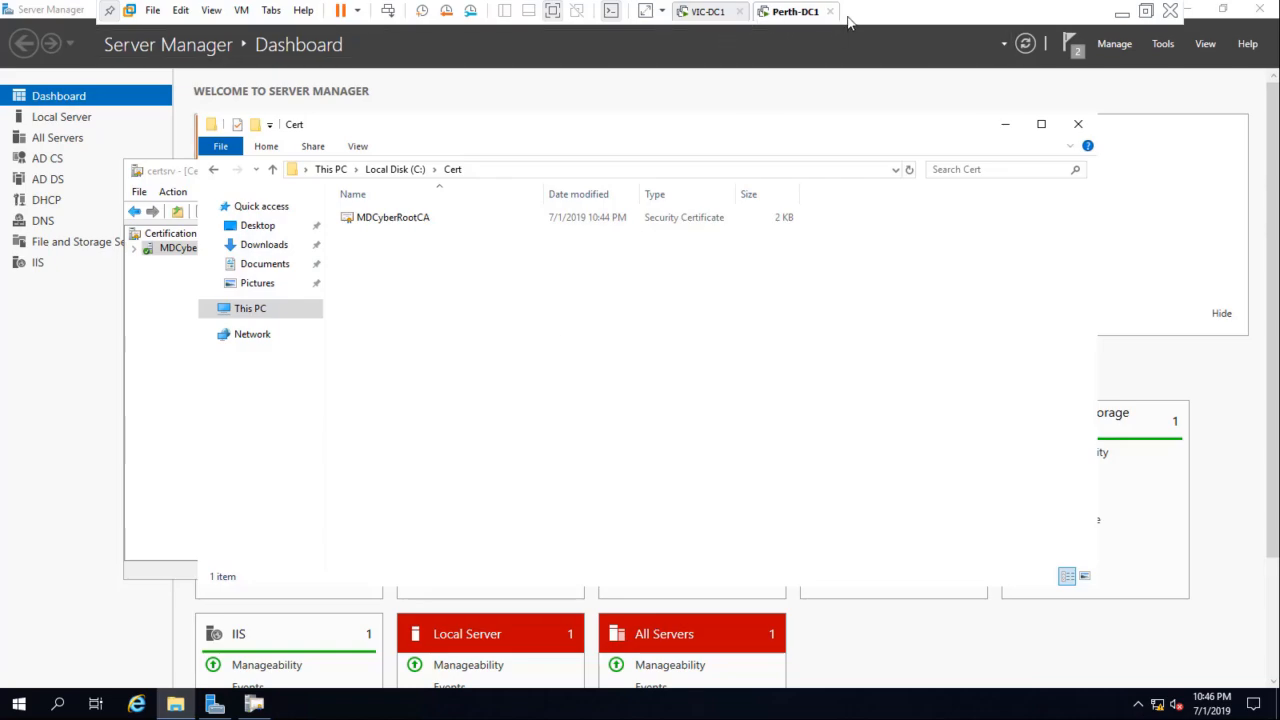
pyautogui.click(1170, 11)
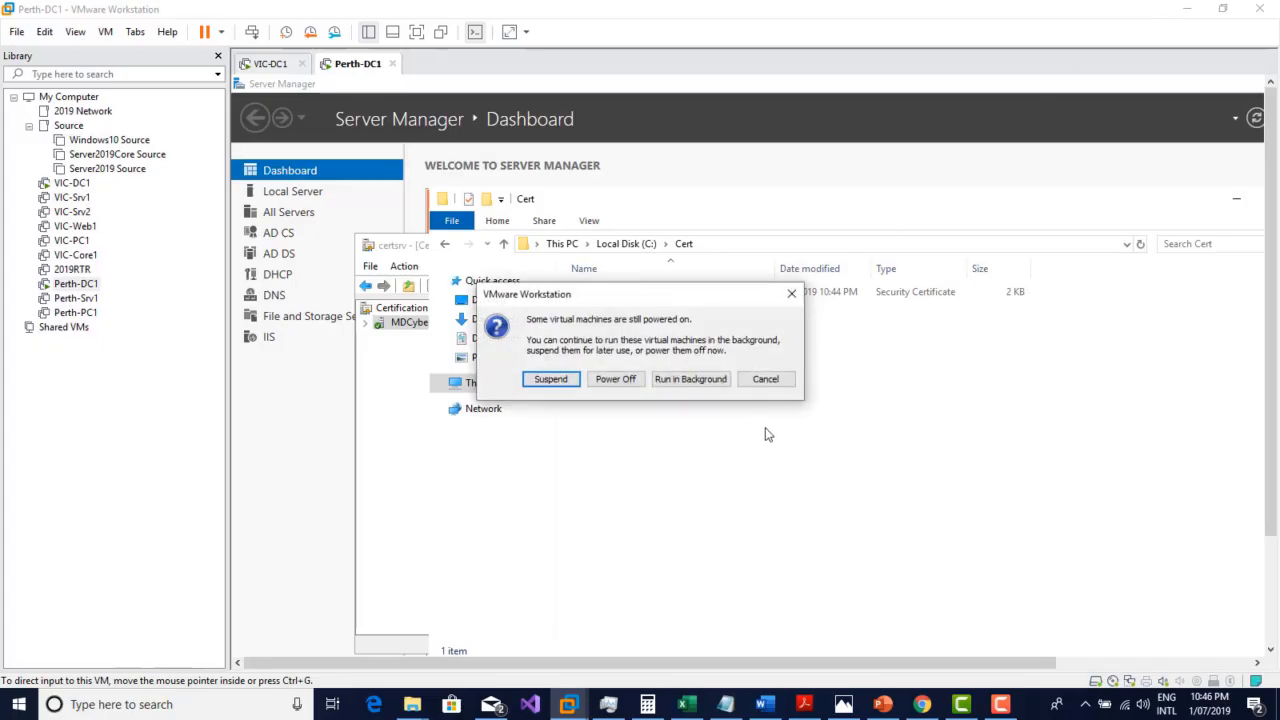
pyautogui.click(765, 380)
# Step: Power on the 2019RTR virtual machine and sign in with the account password
pyautogui.click(74, 270)
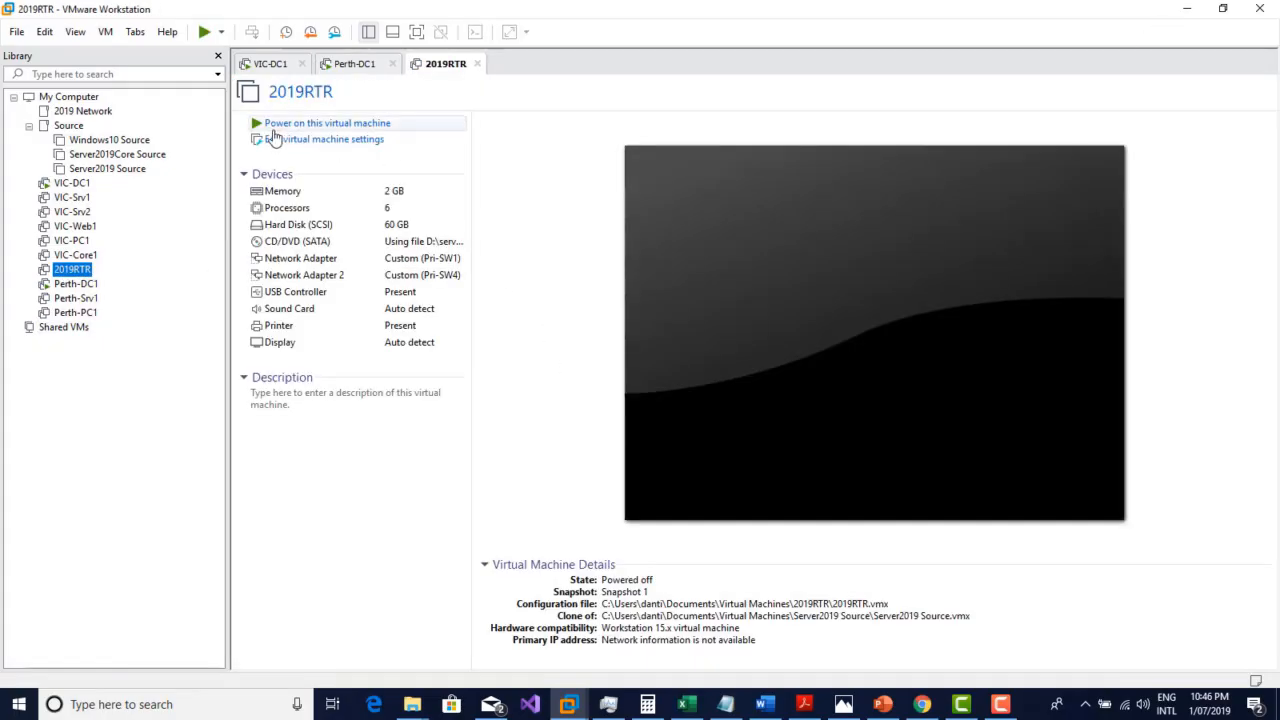
pyautogui.click(275, 123)
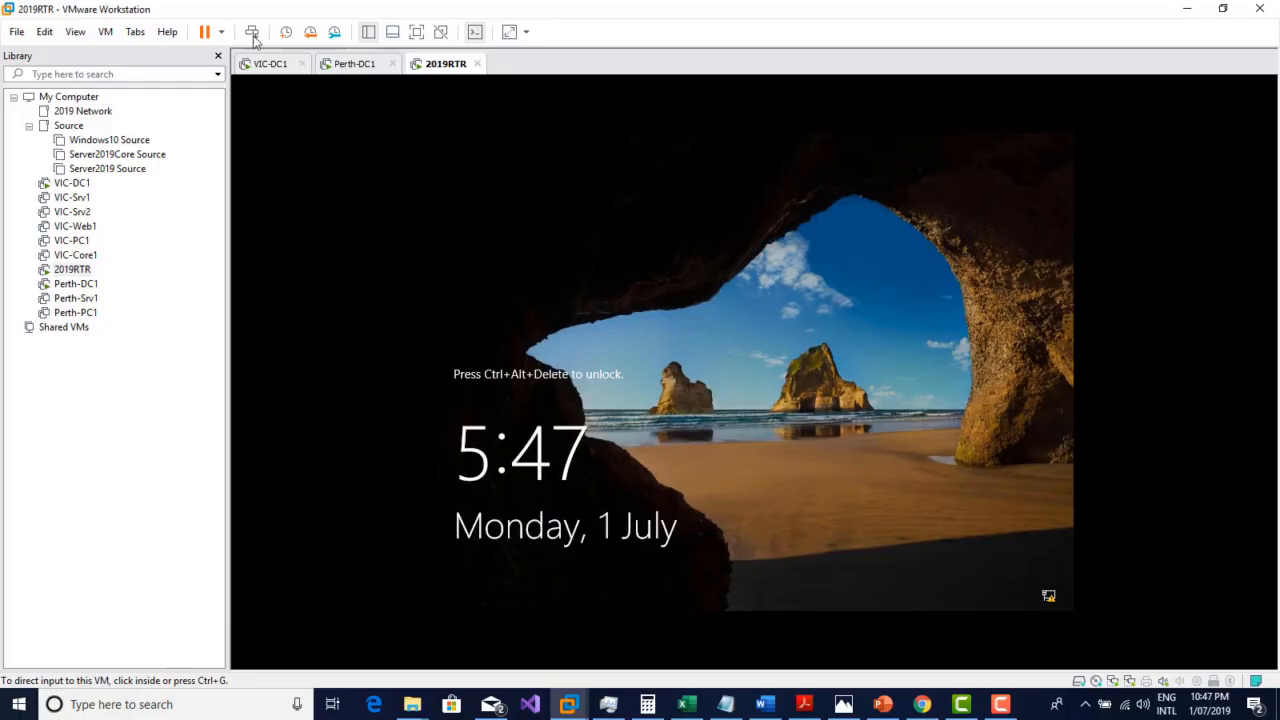
pyautogui.click(252, 31)
pyautogui.write('••••••••')
pyautogui.press('Return')
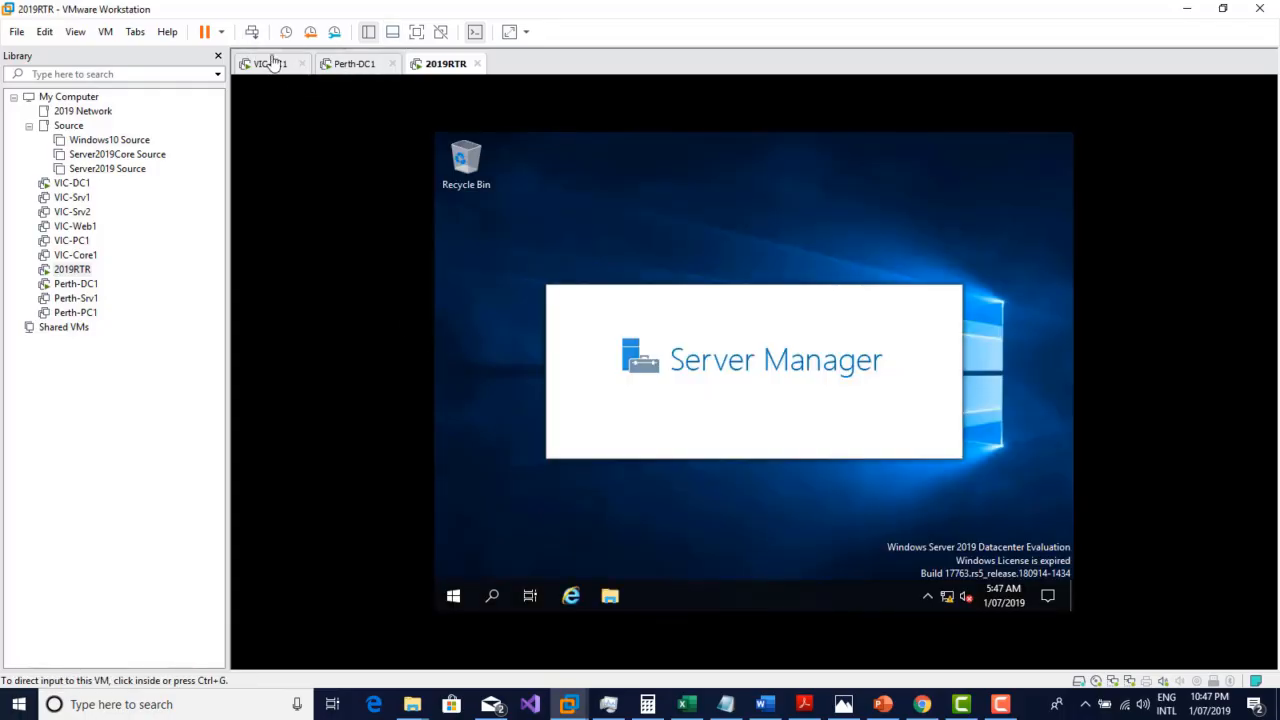
# Step: Switch to the VIC-DC1 virtual machine and run cmd to open a command prompt
pyautogui.click(270, 63)
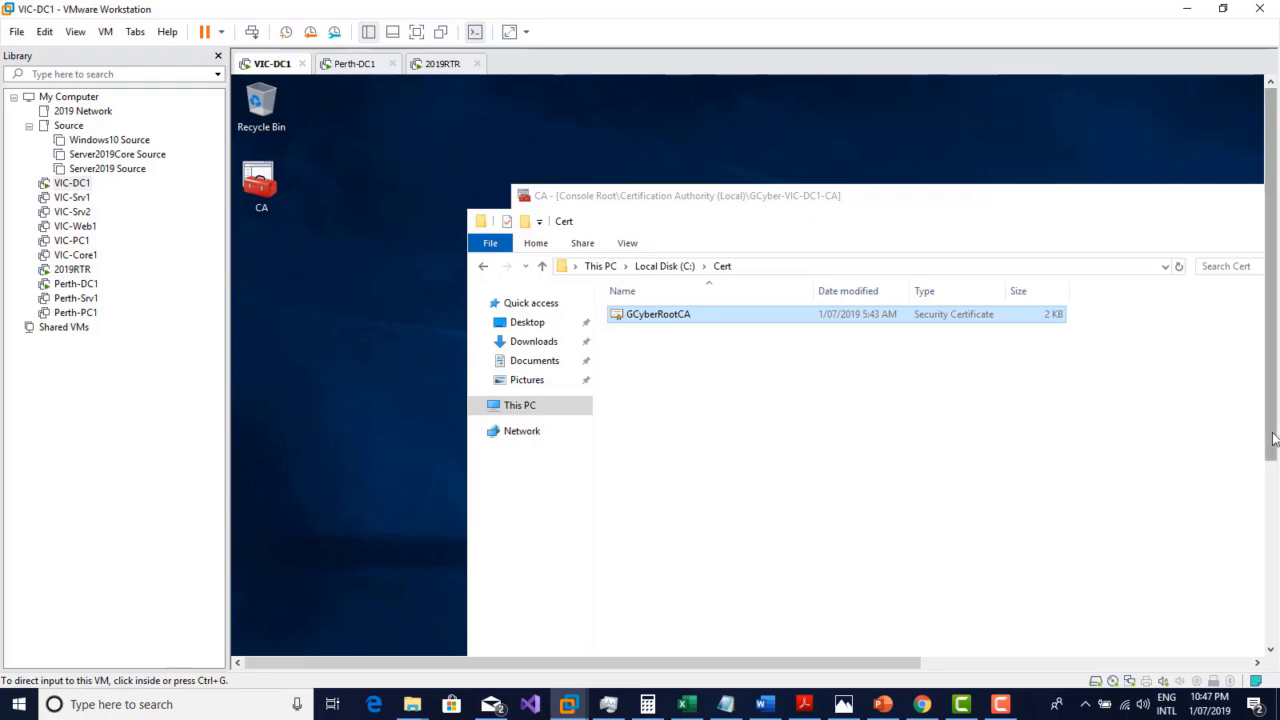
pyautogui.moveTo(1271, 442); pyautogui.dragTo(1271, 634)
pyautogui.rightClick(252, 645)
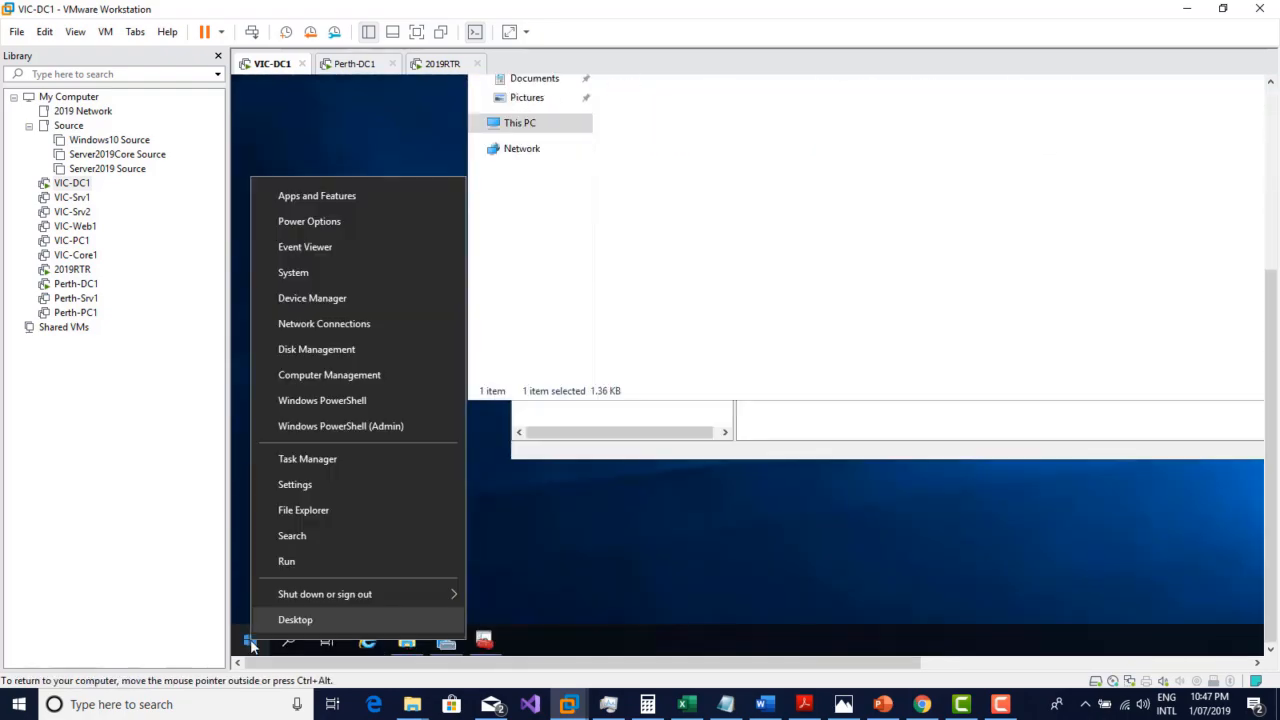
pyautogui.click(283, 563)
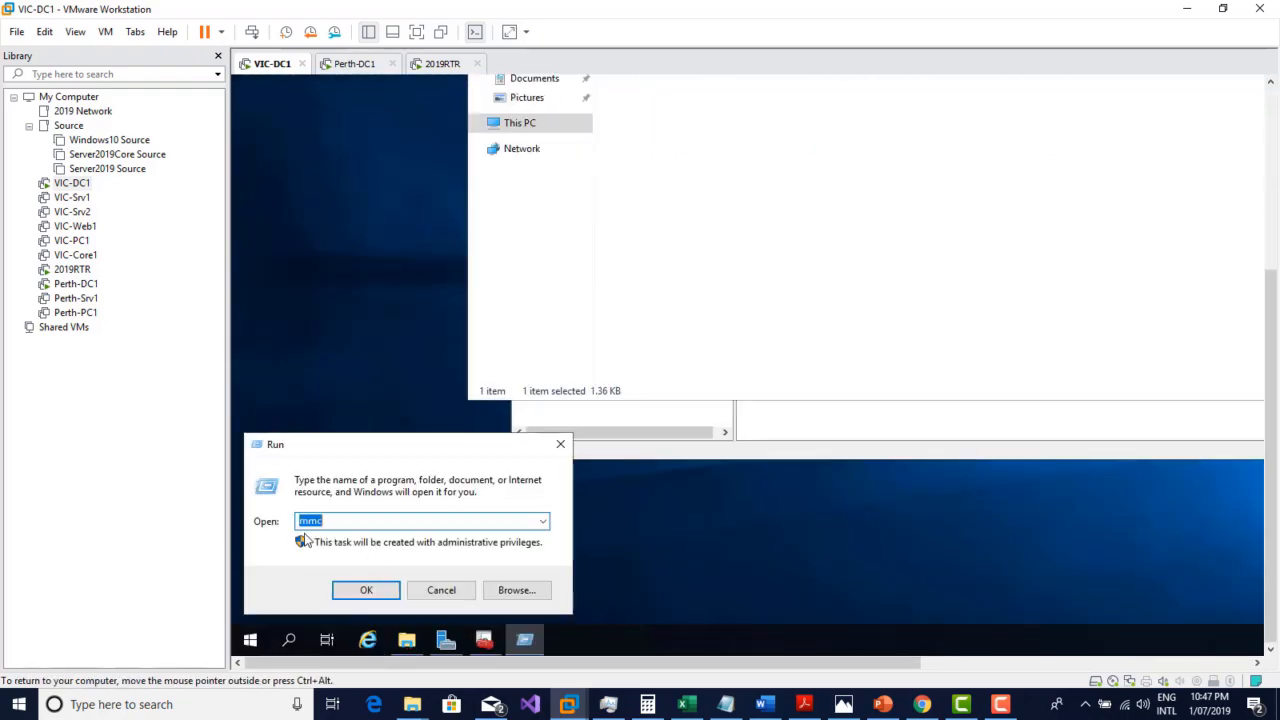
pyautogui.write('cmd')
pyautogui.press('Return')
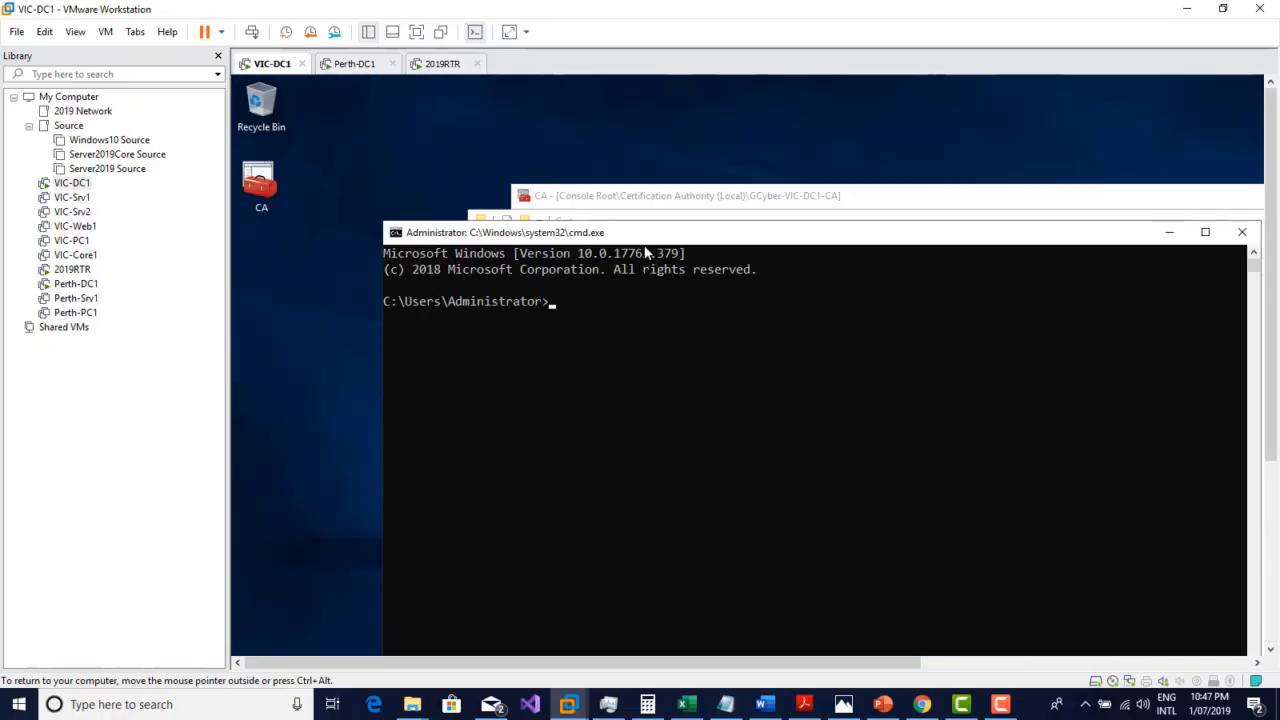
# Step: Show the server's network configuration with ipconfig and test connectivity to the other server with ping 10.0.0.4
pyautogui.write('ip')
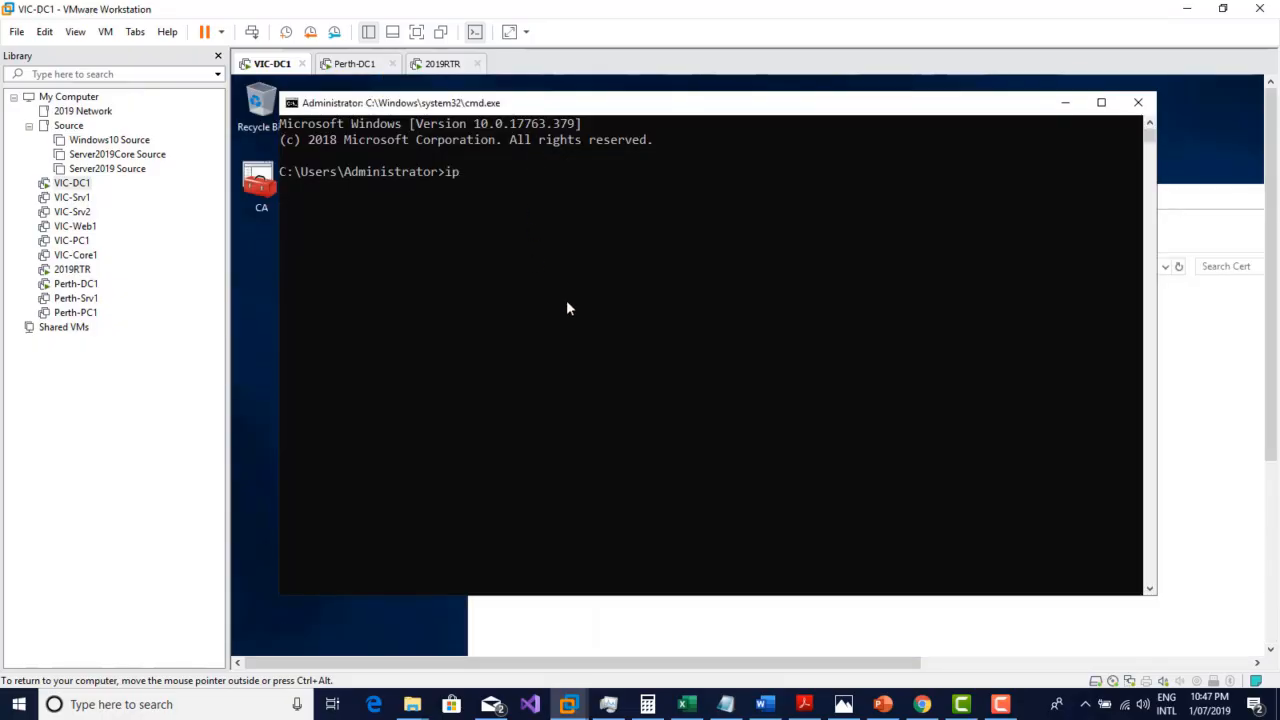
pyautogui.write('config')
pyautogui.press('Return')
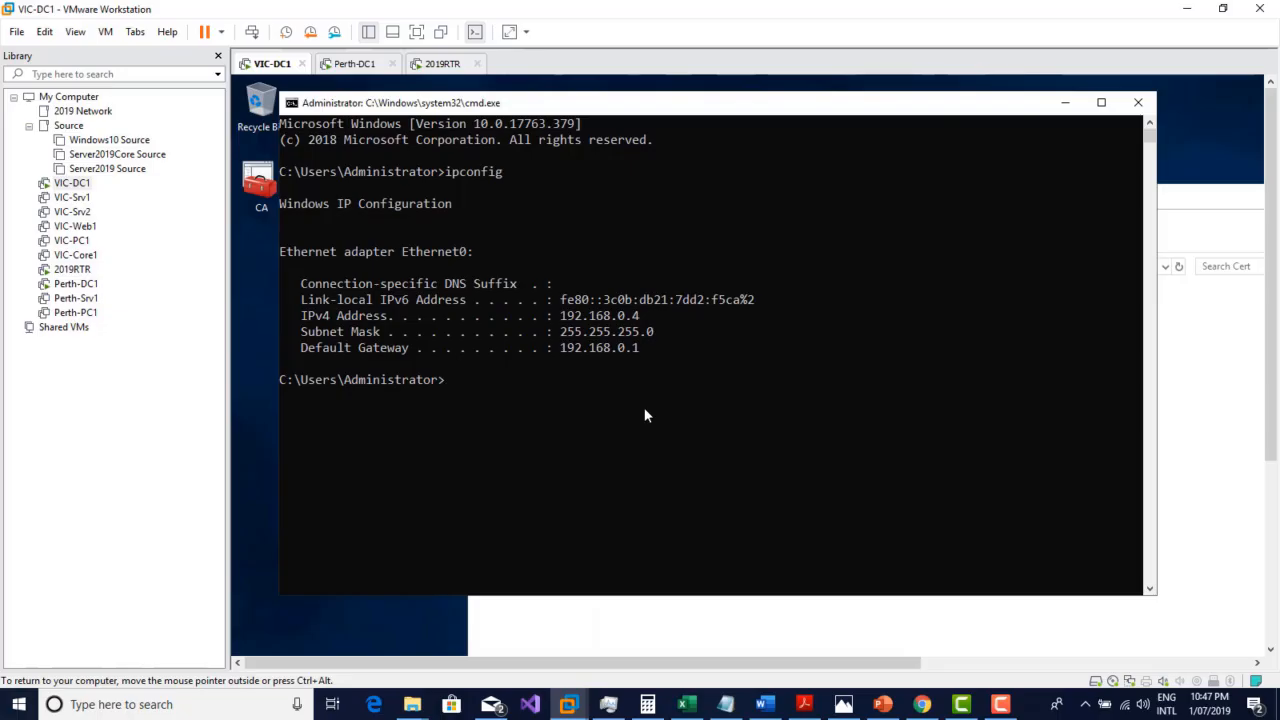
pyautogui.write('ping 10.0.0.4')
pyautogui.press('Return')
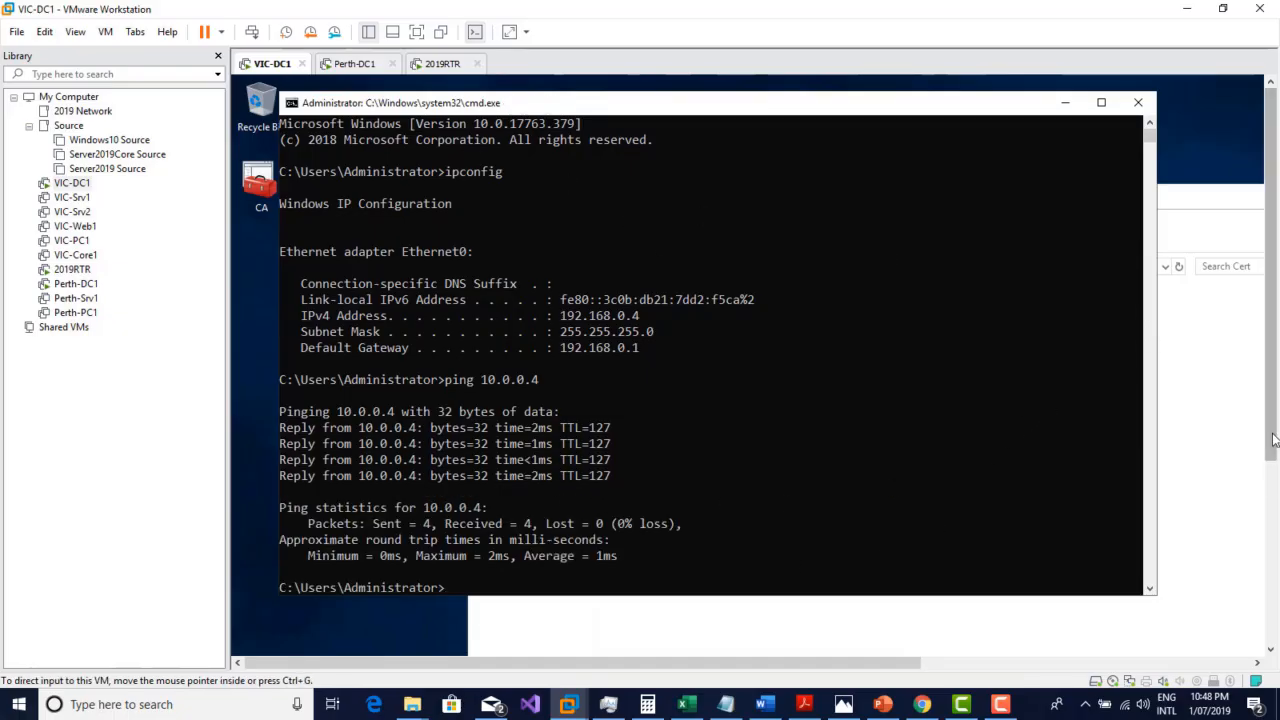
# Step: Connect to the administrative share \\10.0.0.4\c$ through Run and open its Cert folder
pyautogui.moveTo(1271, 441); pyautogui.dragTo(1271, 626)
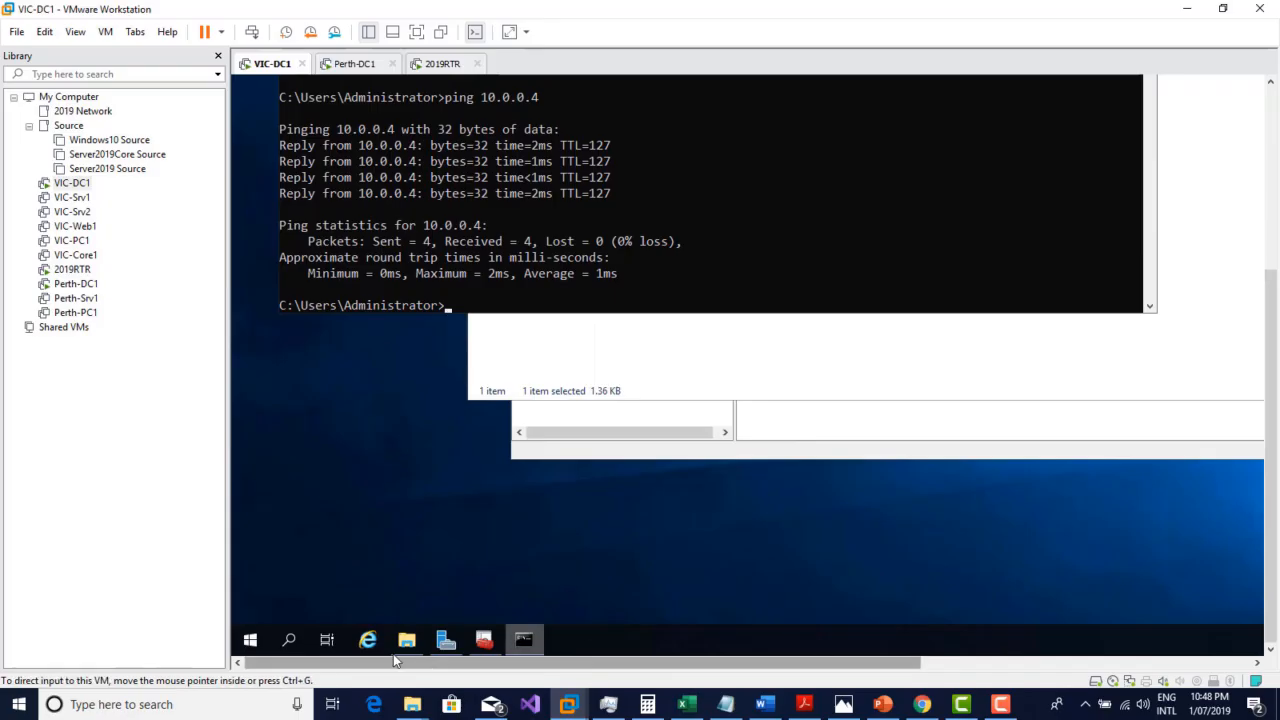
pyautogui.rightClick(251, 645)
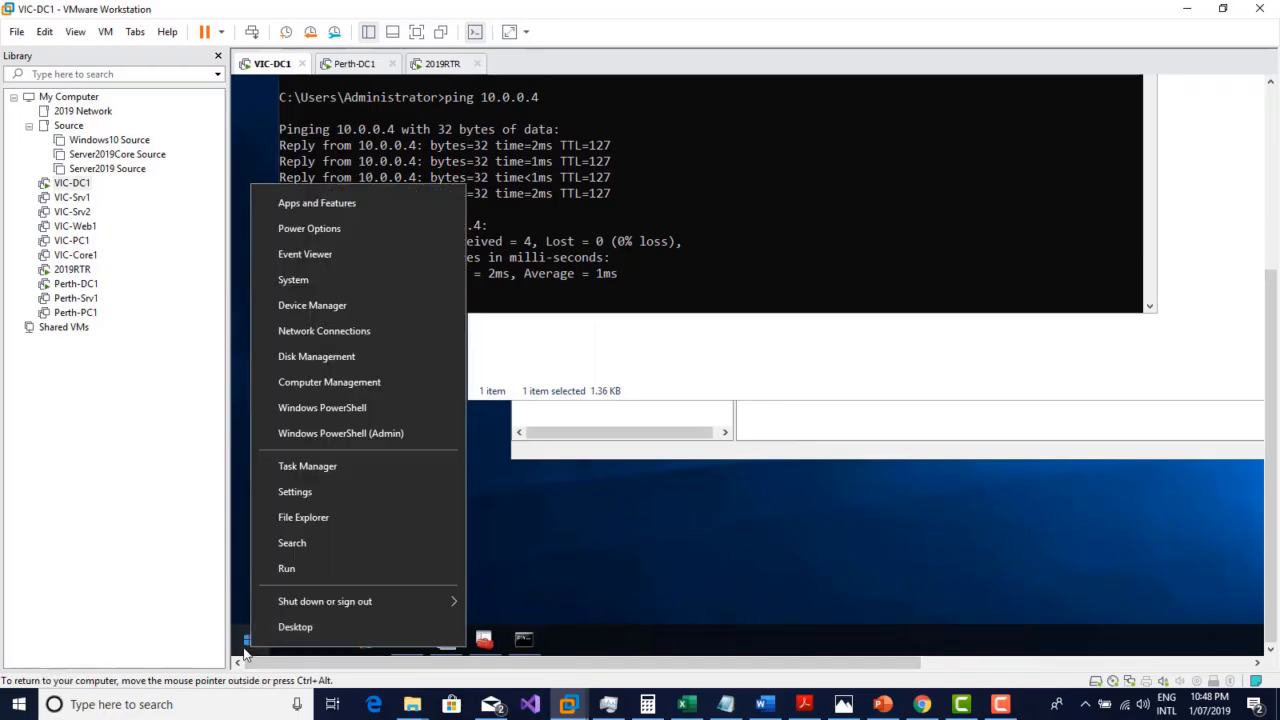
pyautogui.click(290, 568)
pyautogui.write('\\')
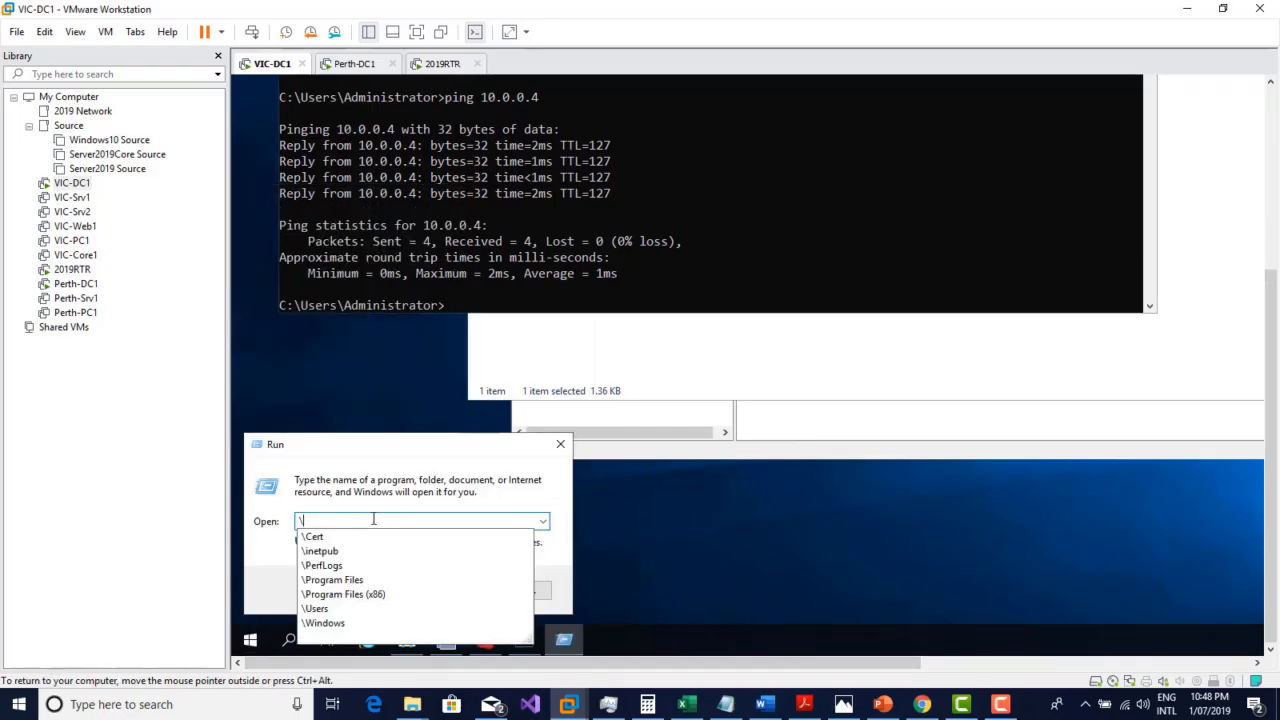
pyautogui.write('\\10.0.0.4')
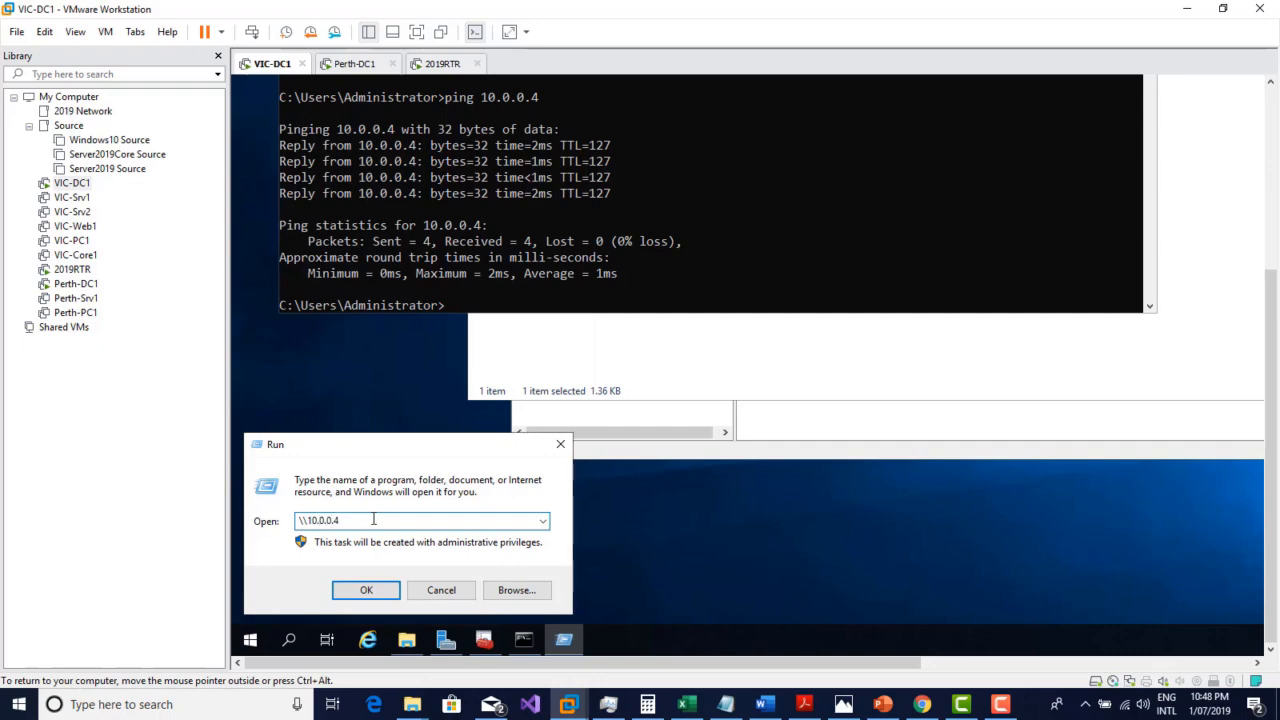
pyautogui.write('\\c$')
pyautogui.press('Return')
pyautogui.moveTo(1273, 401); pyautogui.dragTo(1278, 281)
pyautogui.moveTo(801, 163); pyautogui.dragTo(506, 153)
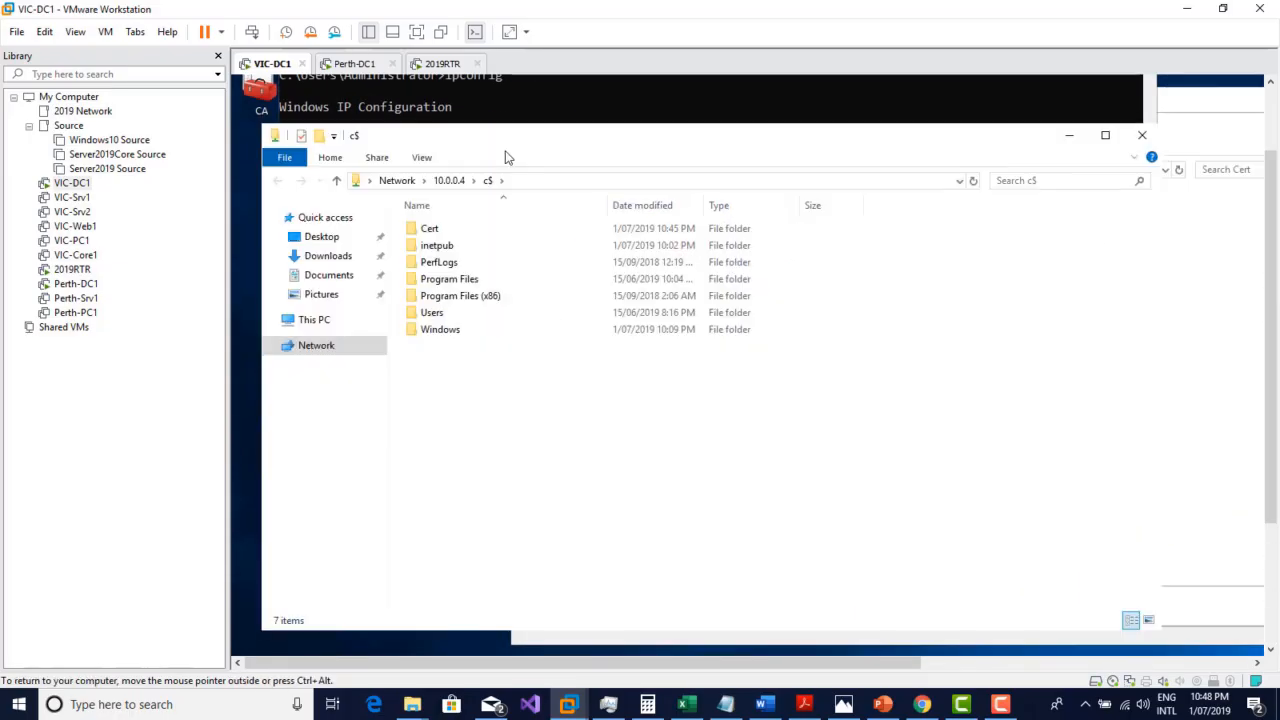
pyautogui.doubleClick(432, 232)
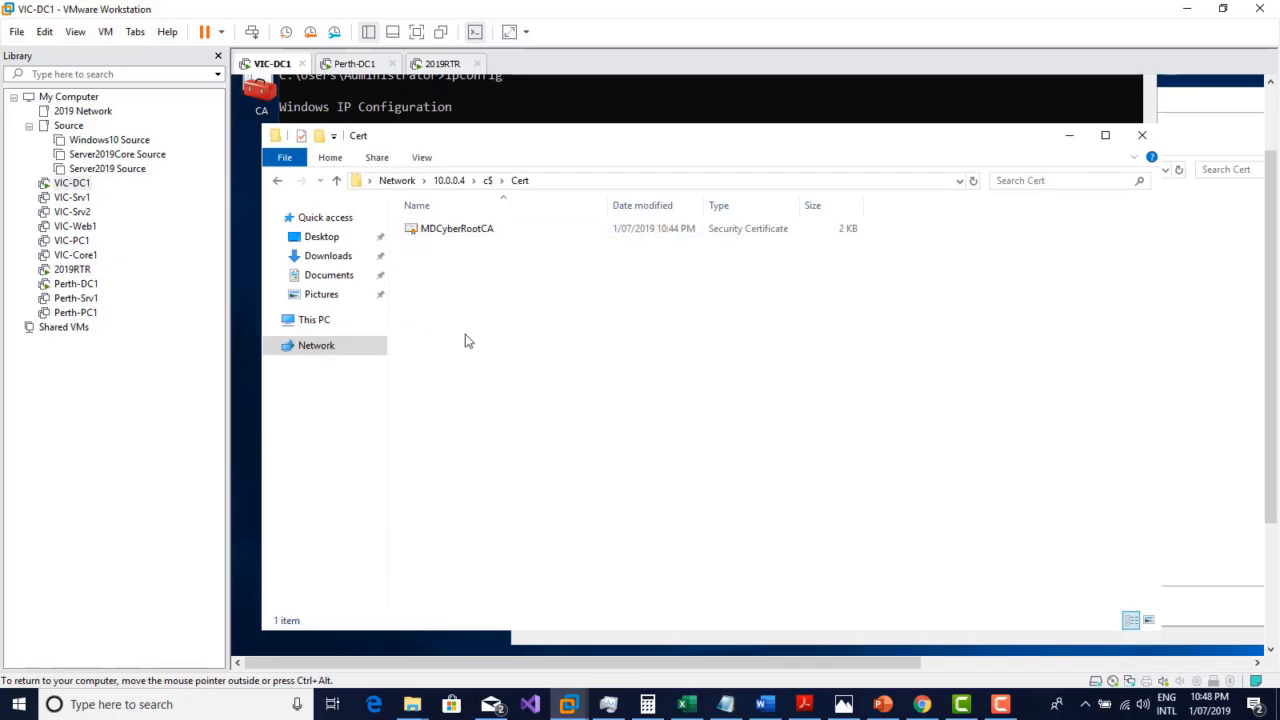
# Step: In full-screen view, copy GCyberRootCA to the Cert folder on 10.0.0.4 and MDCyberRootCA to the local Cert folder, accepting the security warning
pyautogui.click(416, 33)
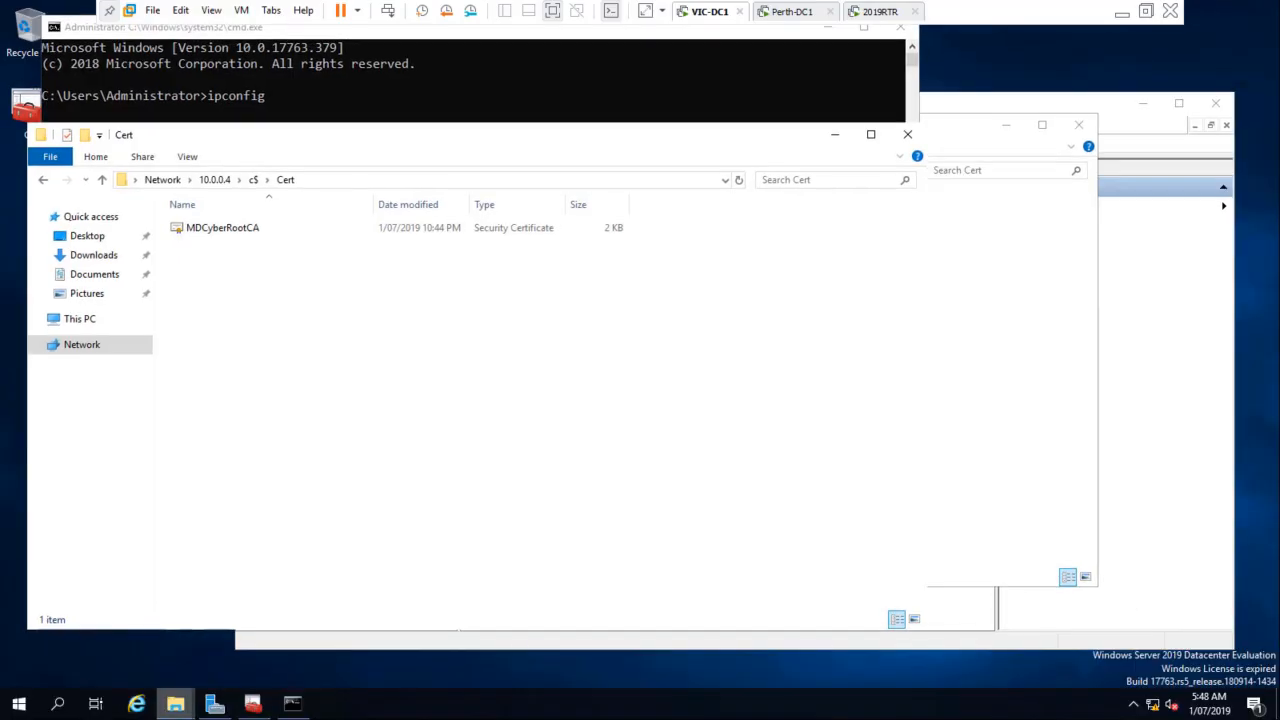
pyautogui.moveTo(185, 706)
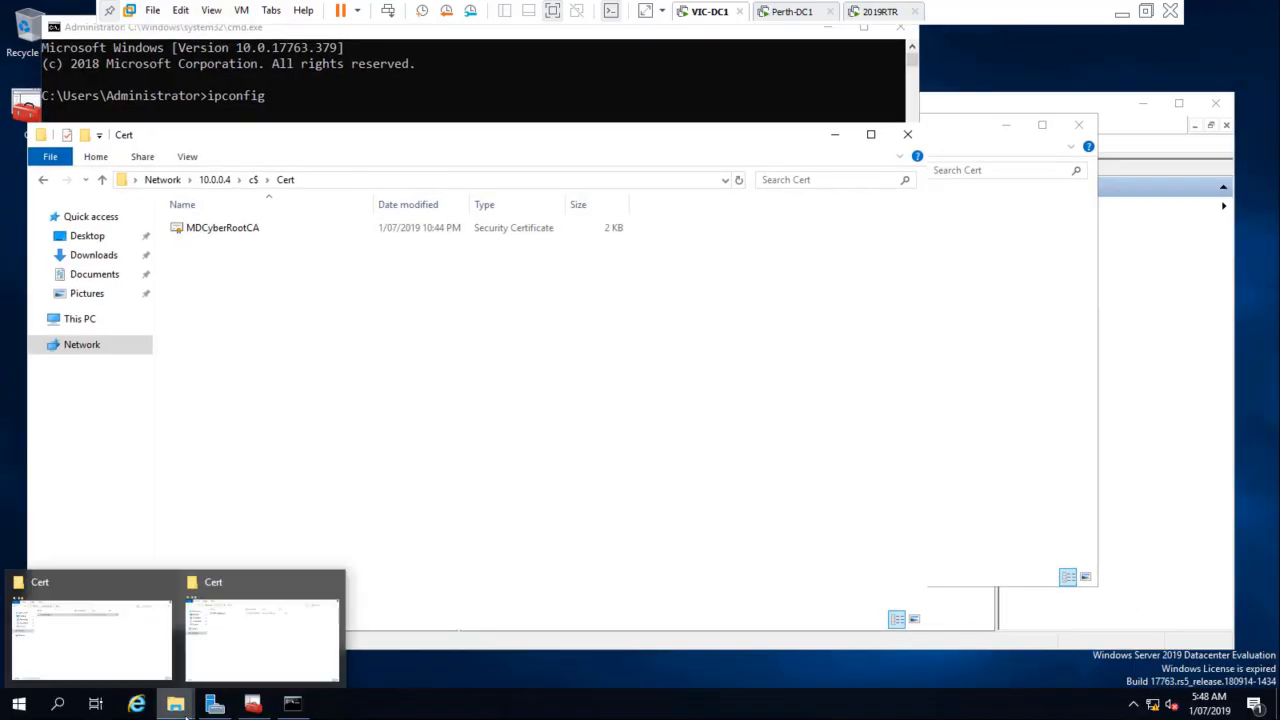
pyautogui.click(120, 663)
pyautogui.moveTo(437, 126); pyautogui.dragTo(429, 337)
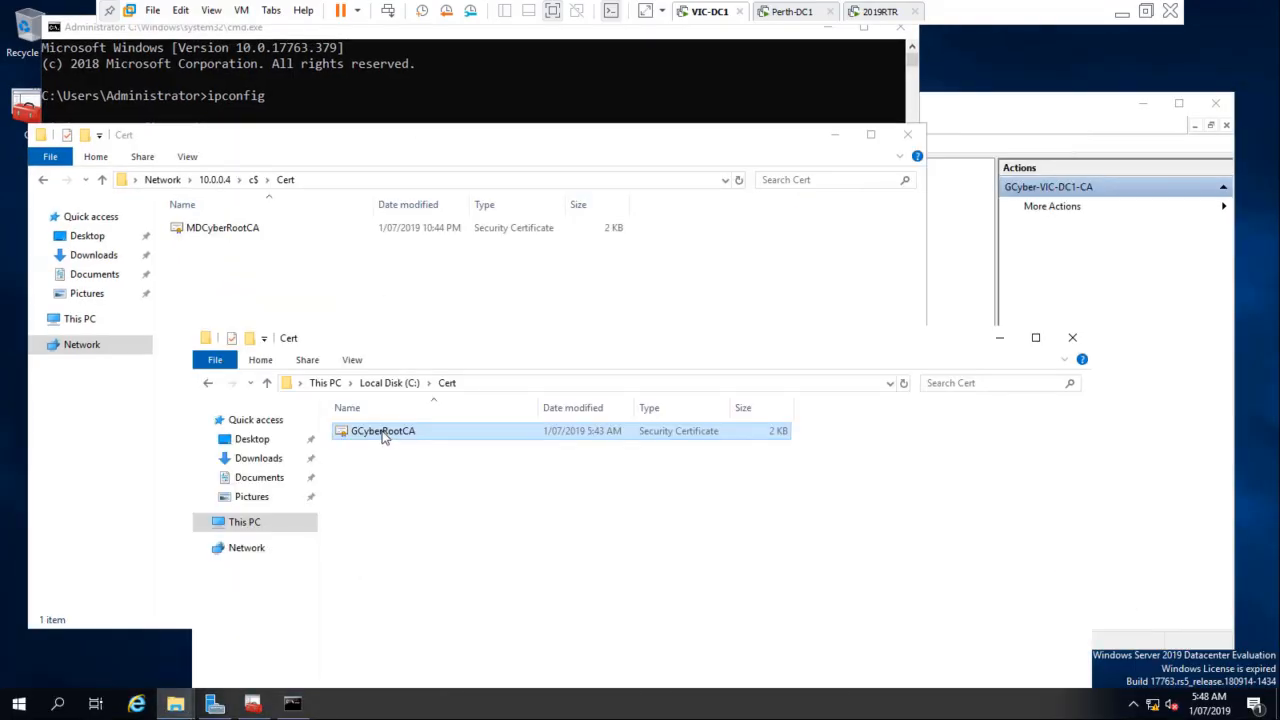
pyautogui.moveTo(385, 437); pyautogui.dragTo(986, 514)
pyautogui.click(226, 247)
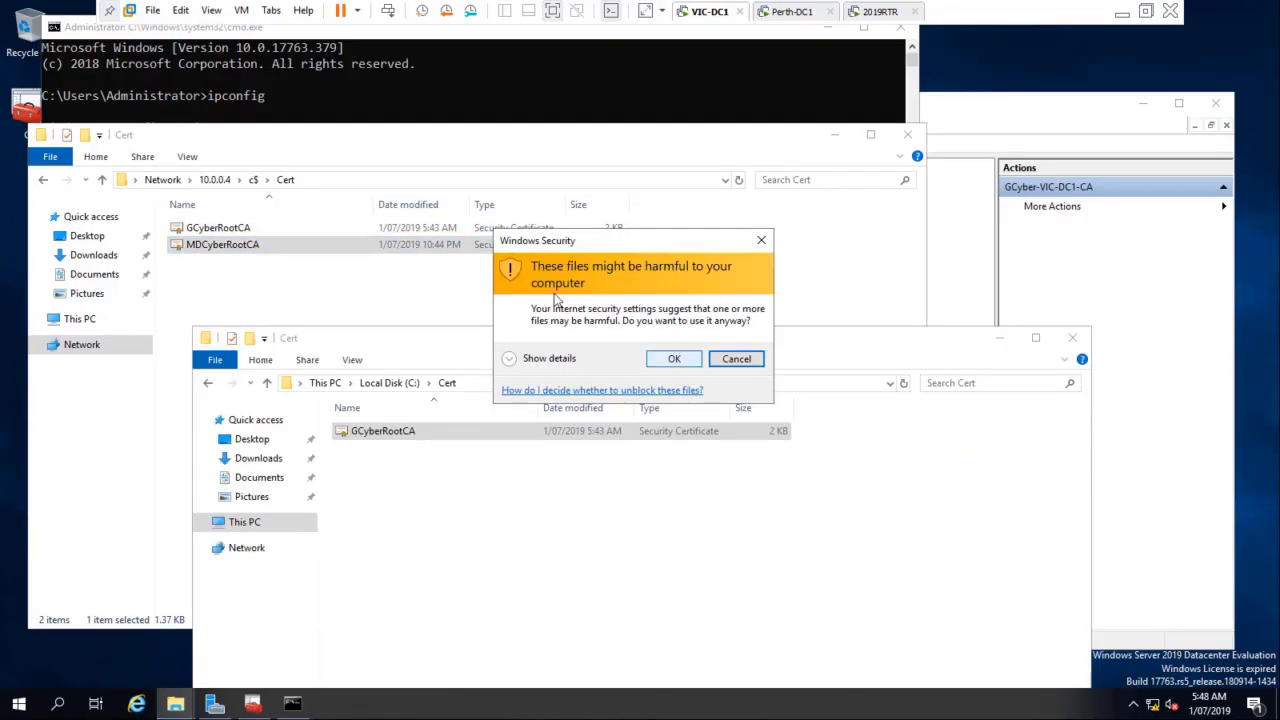
pyautogui.click(674, 358)
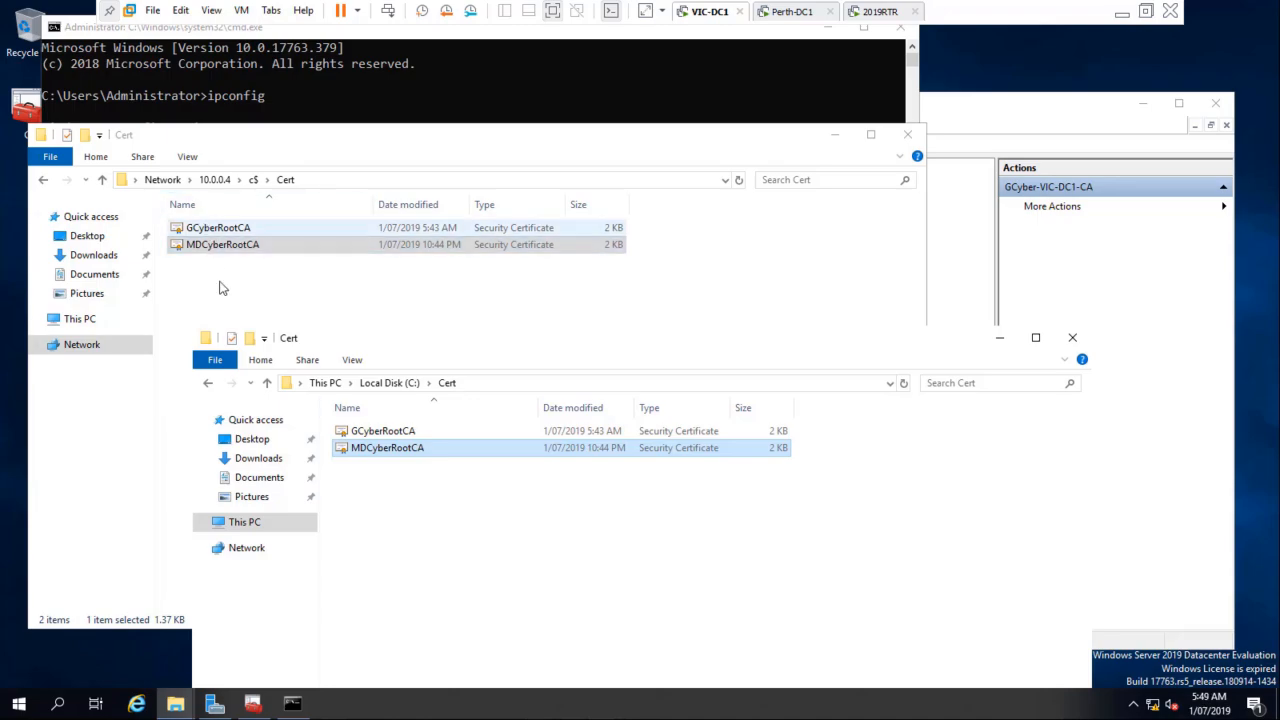
# Step: Close both Cert folders, the command prompt and the CA console without saving the console settings
pyautogui.click(1072, 337)
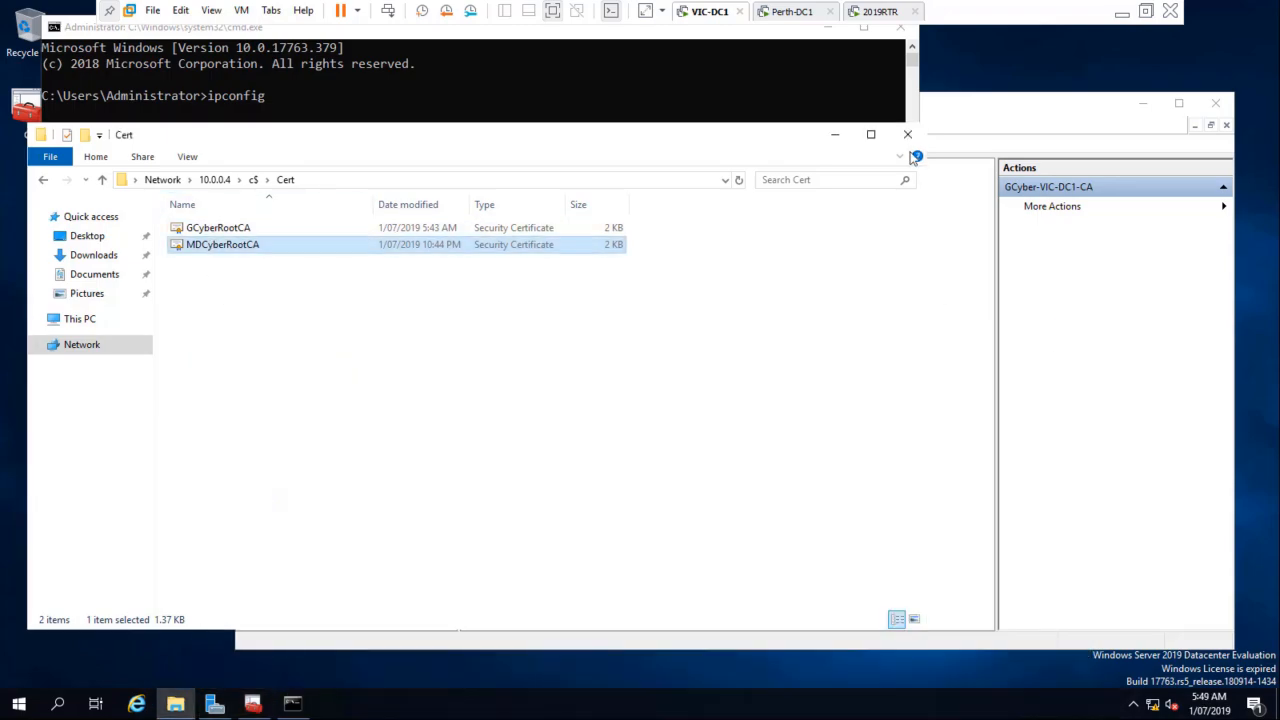
pyautogui.click(908, 135)
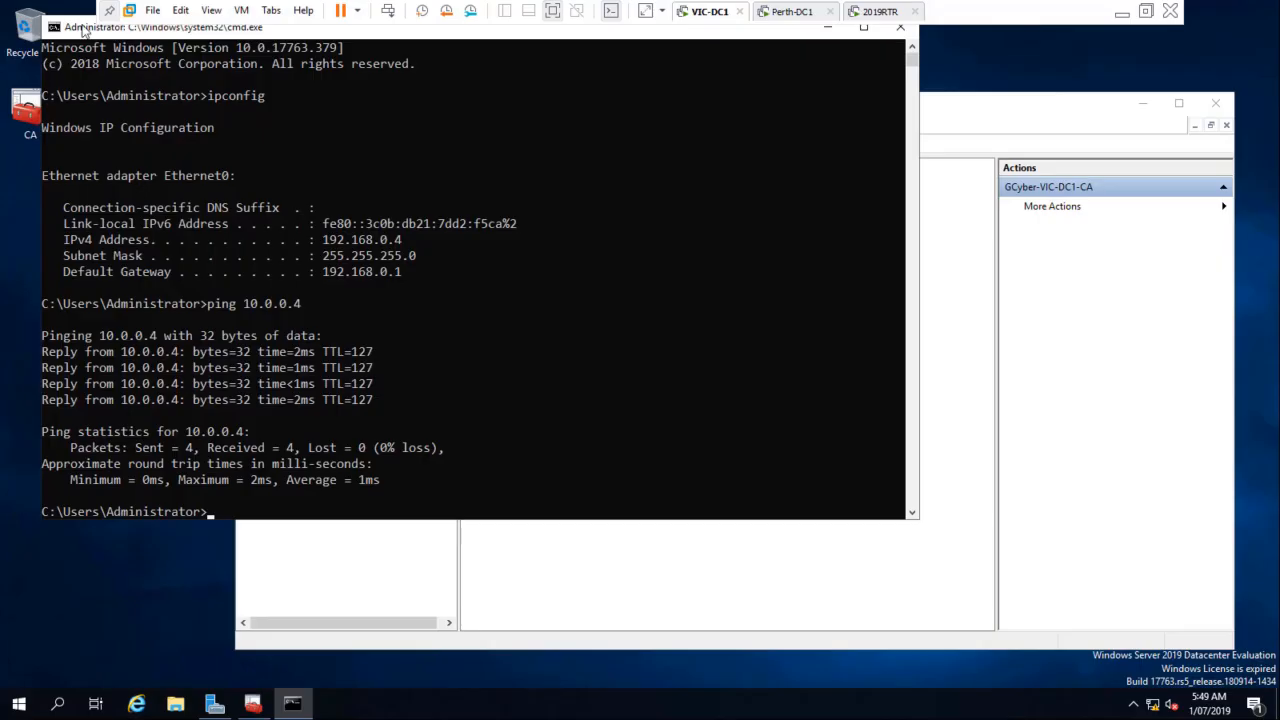
pyautogui.moveTo(84, 30); pyautogui.dragTo(231, 131)
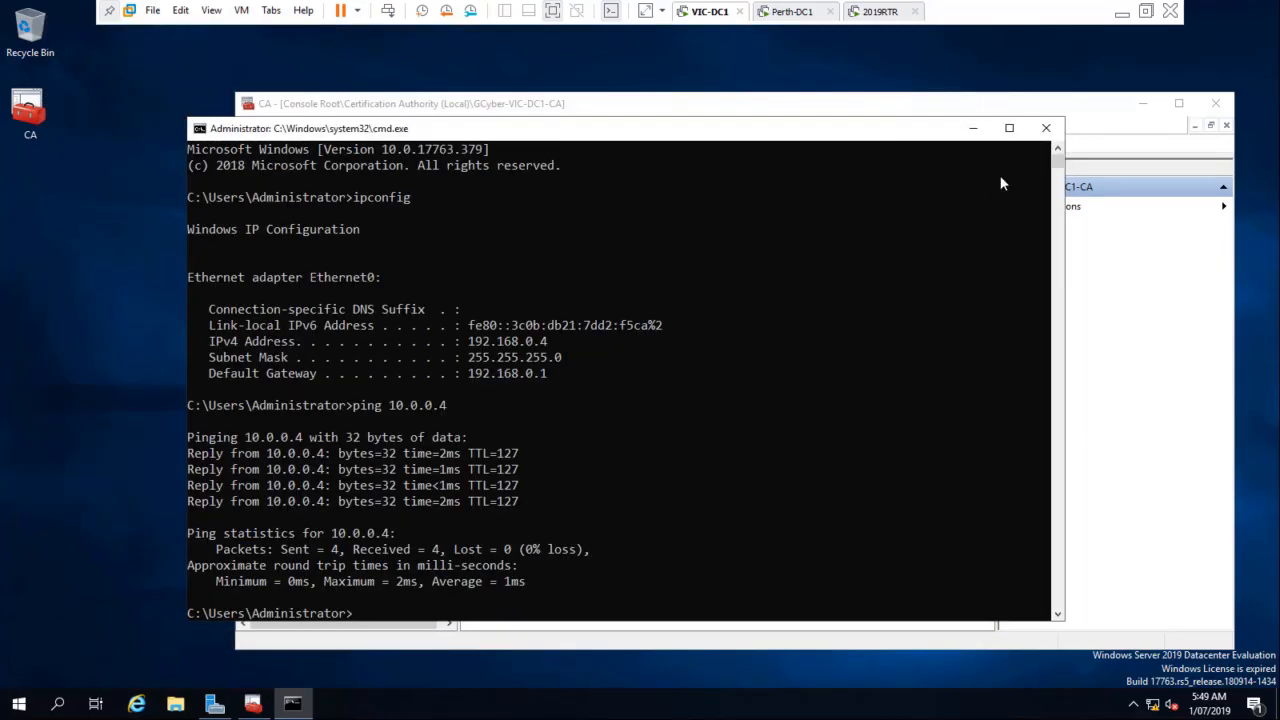
pyautogui.click(1046, 128)
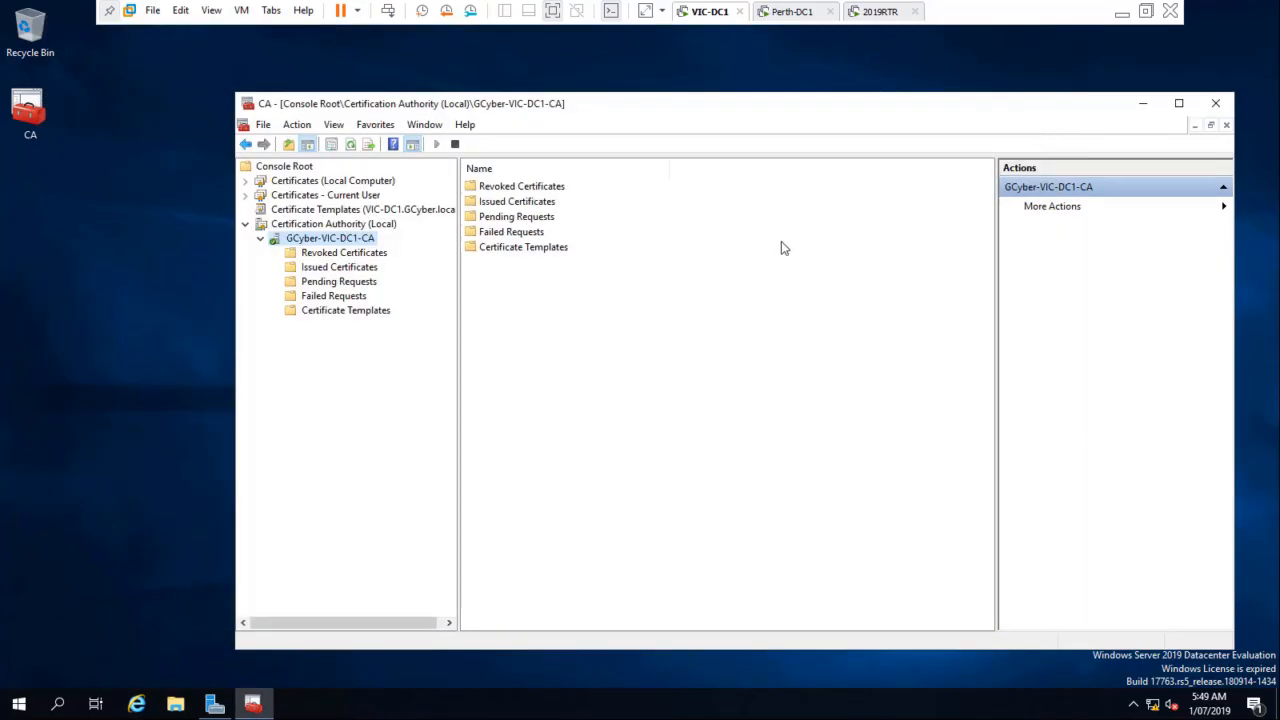
pyautogui.click(1215, 103)
pyautogui.click(738, 415)
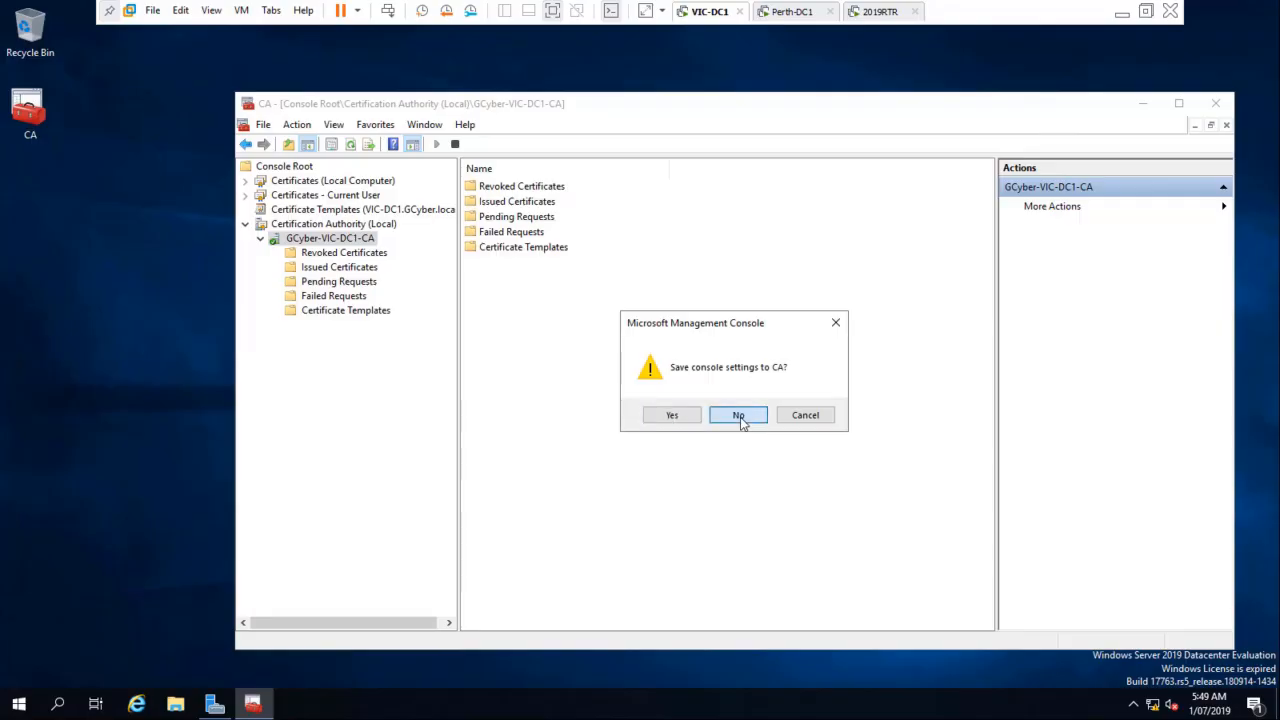
# Step: Open Group Policy Management from Server Manager and select Default Domain Policy under GCyber.local, turning off the GPO link message for good
pyautogui.click(214, 704)
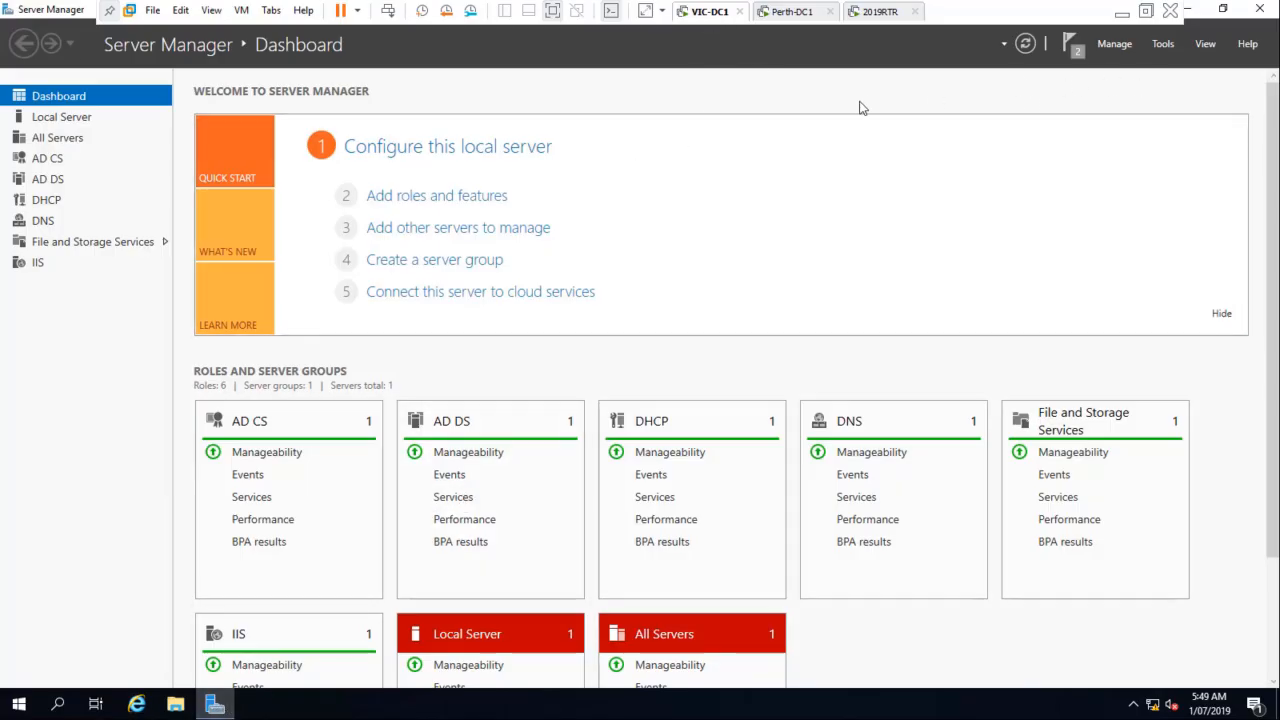
pyautogui.click(1163, 45)
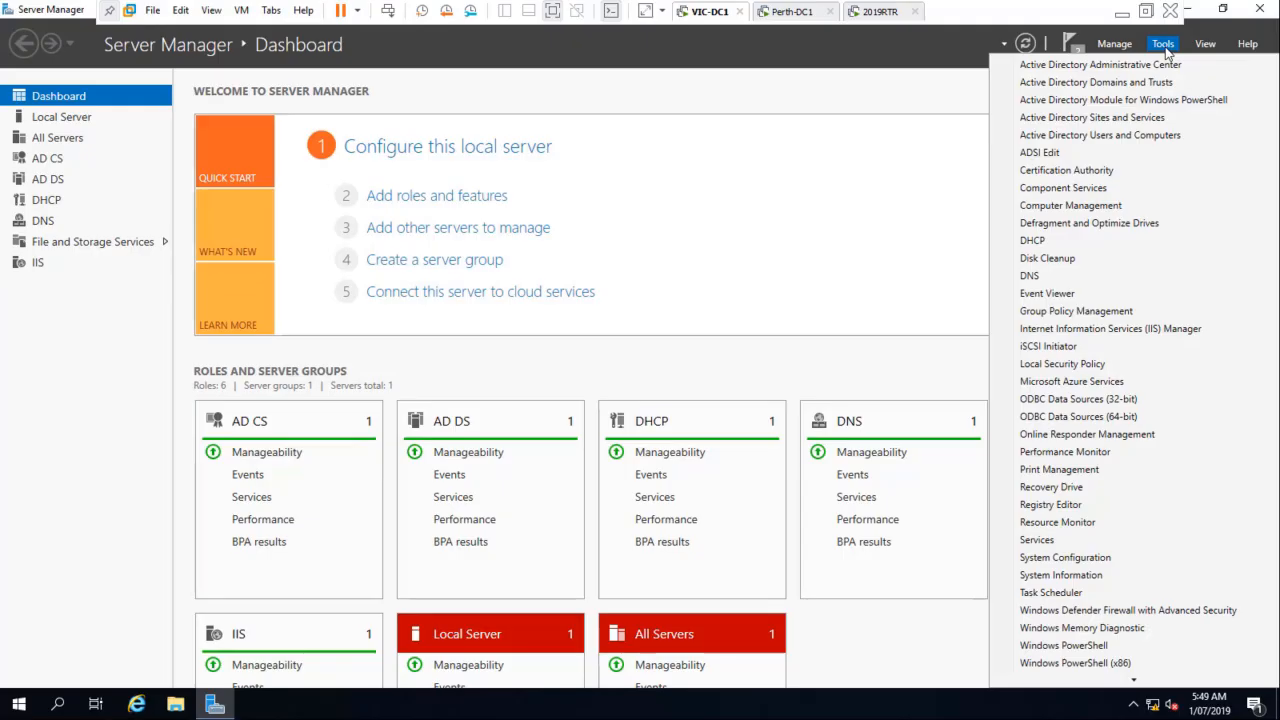
pyautogui.click(1076, 311)
pyautogui.moveTo(255, 240); pyautogui.dragTo(382, 240)
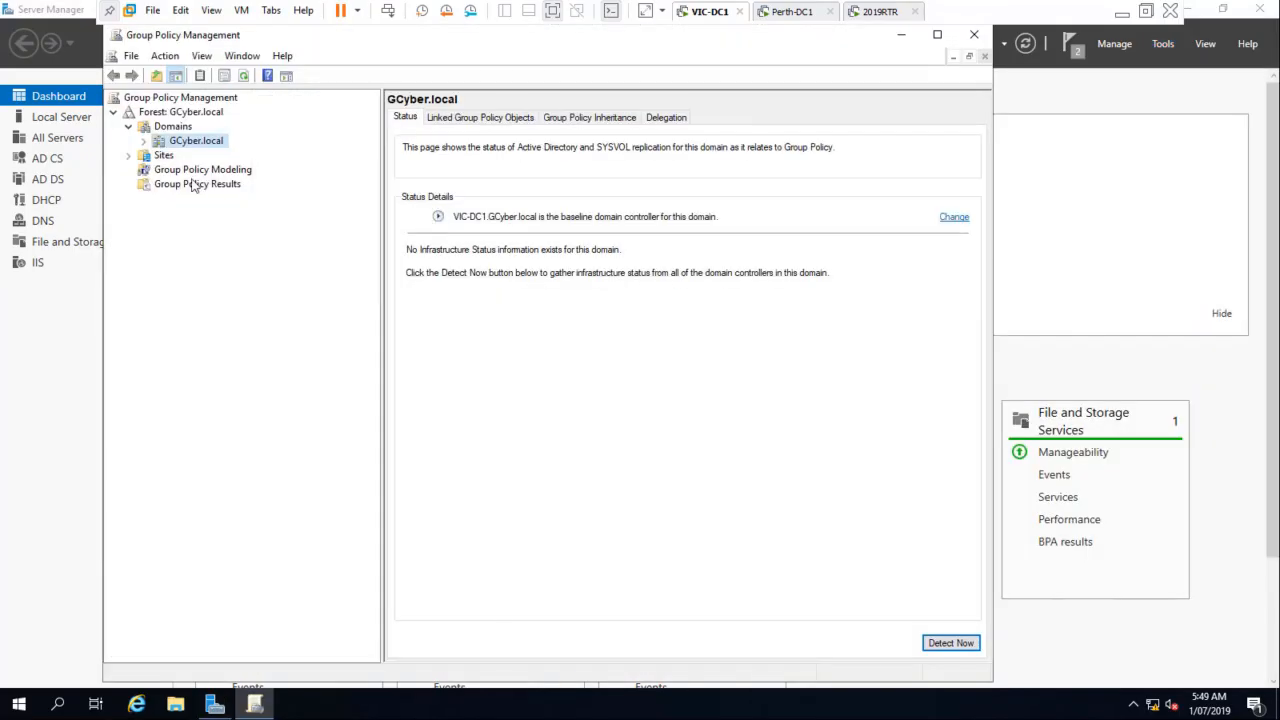
pyautogui.click(143, 141)
pyautogui.click(202, 156)
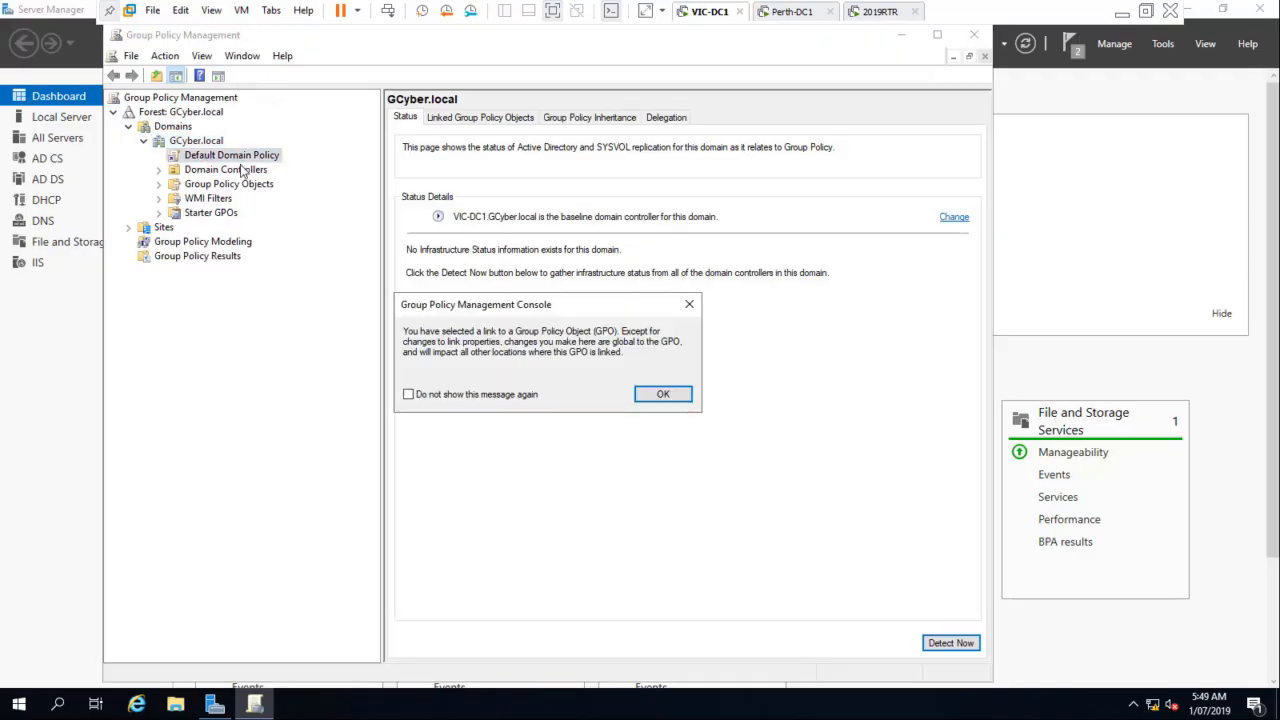
pyautogui.click(660, 394)
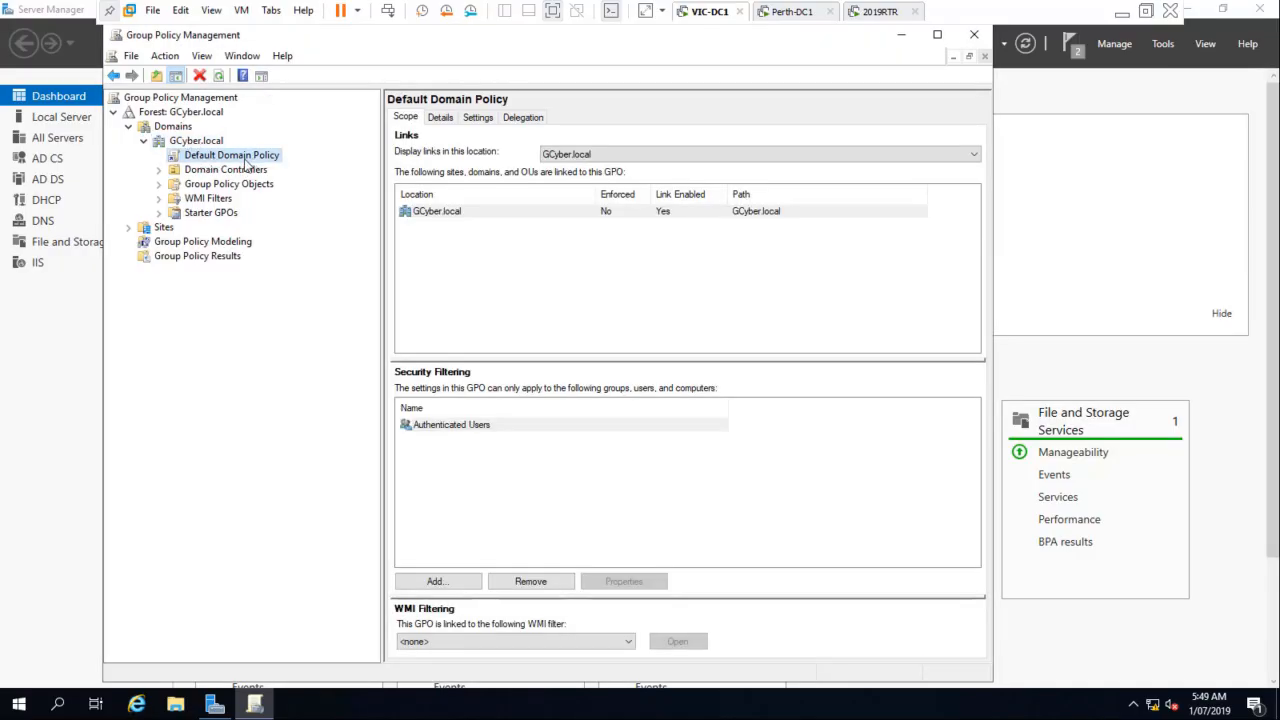
# Step: Create a new group policy object named RootCA linked to the GCyber.local domain, with no source starter GPO
pyautogui.click(196, 142)
pyautogui.rightClick(197, 145)
pyautogui.click(300, 150)
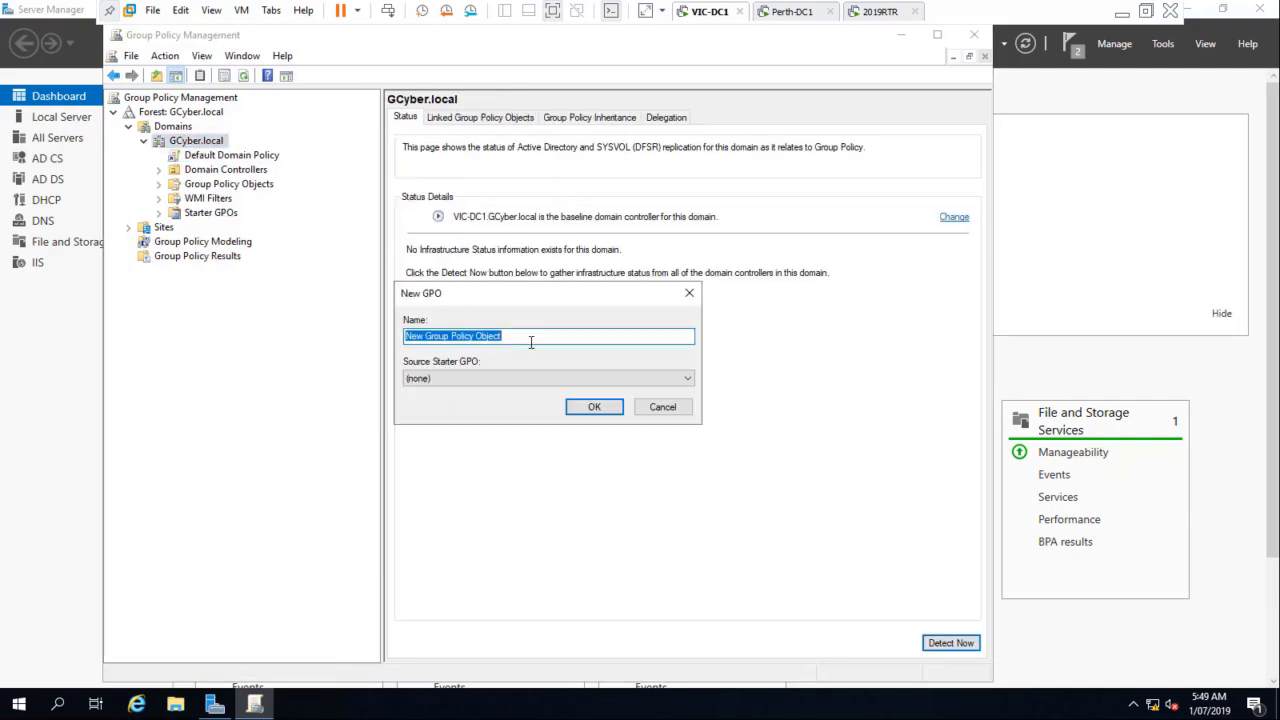
pyautogui.write('RootCA')
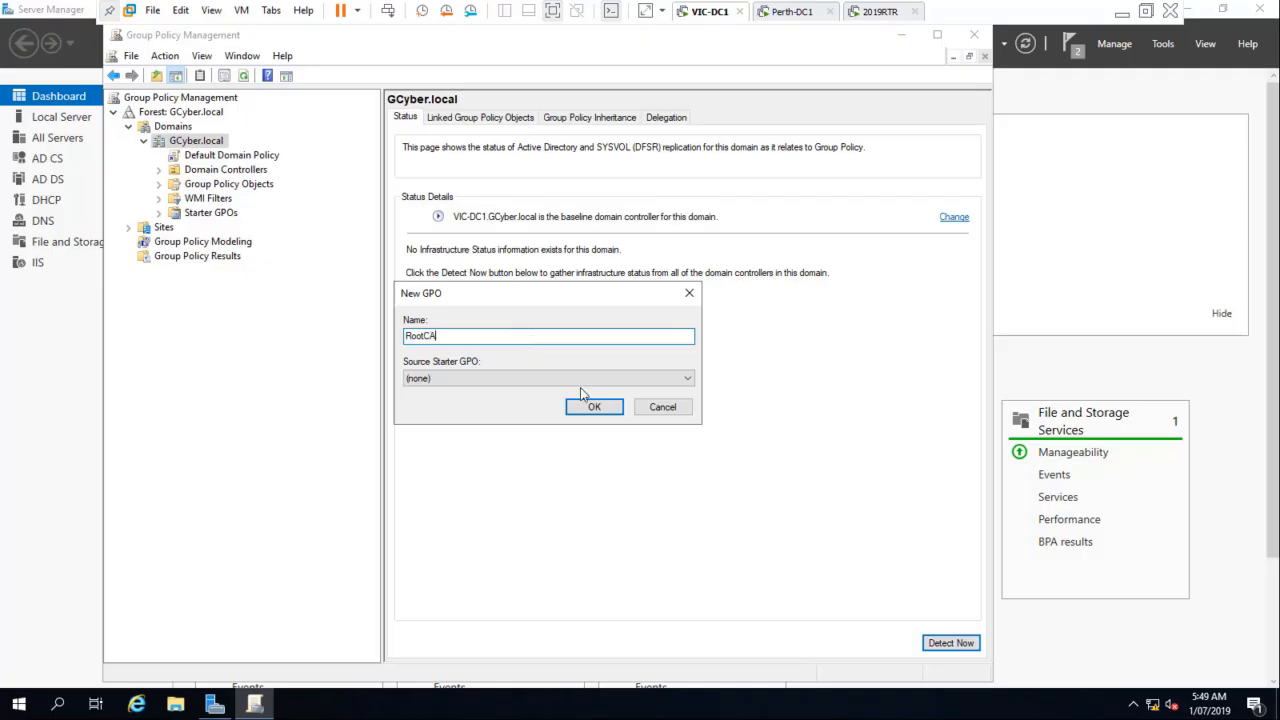
pyautogui.click(594, 406)
# Step: Open the RootCA group policy object for editing and enlarge the editor window
pyautogui.click(192, 170)
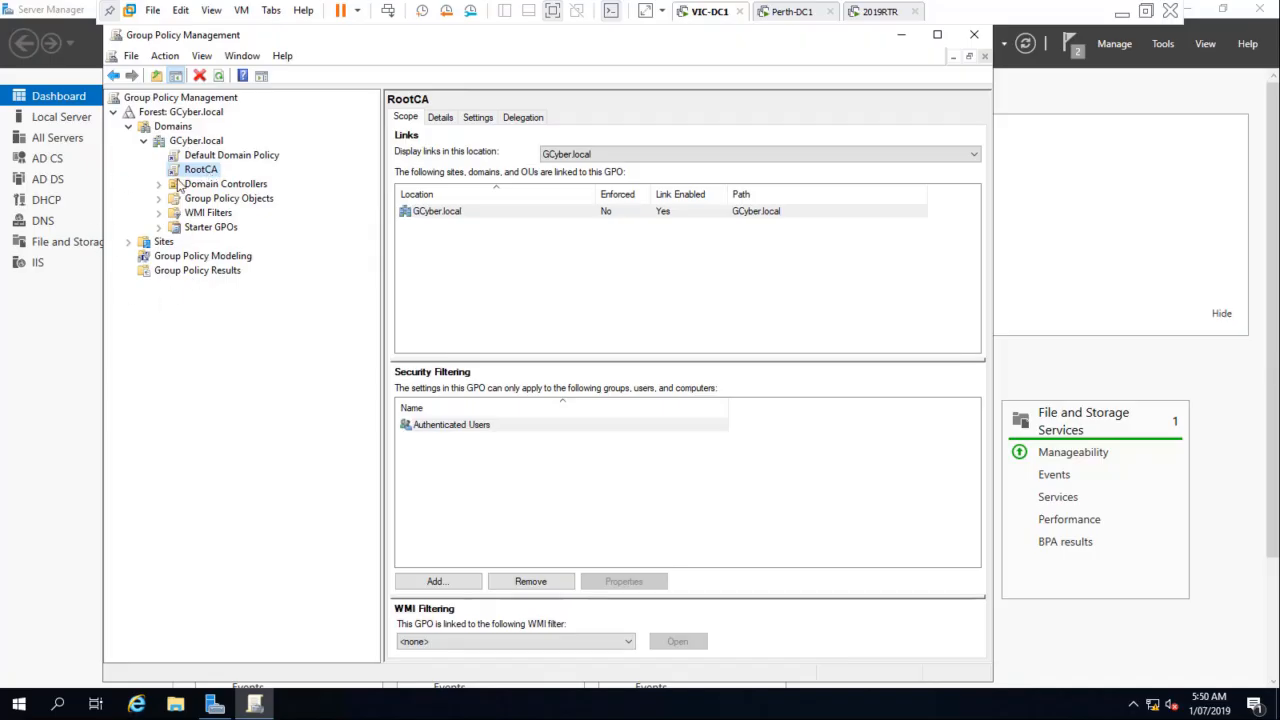
pyautogui.rightClick(196, 172)
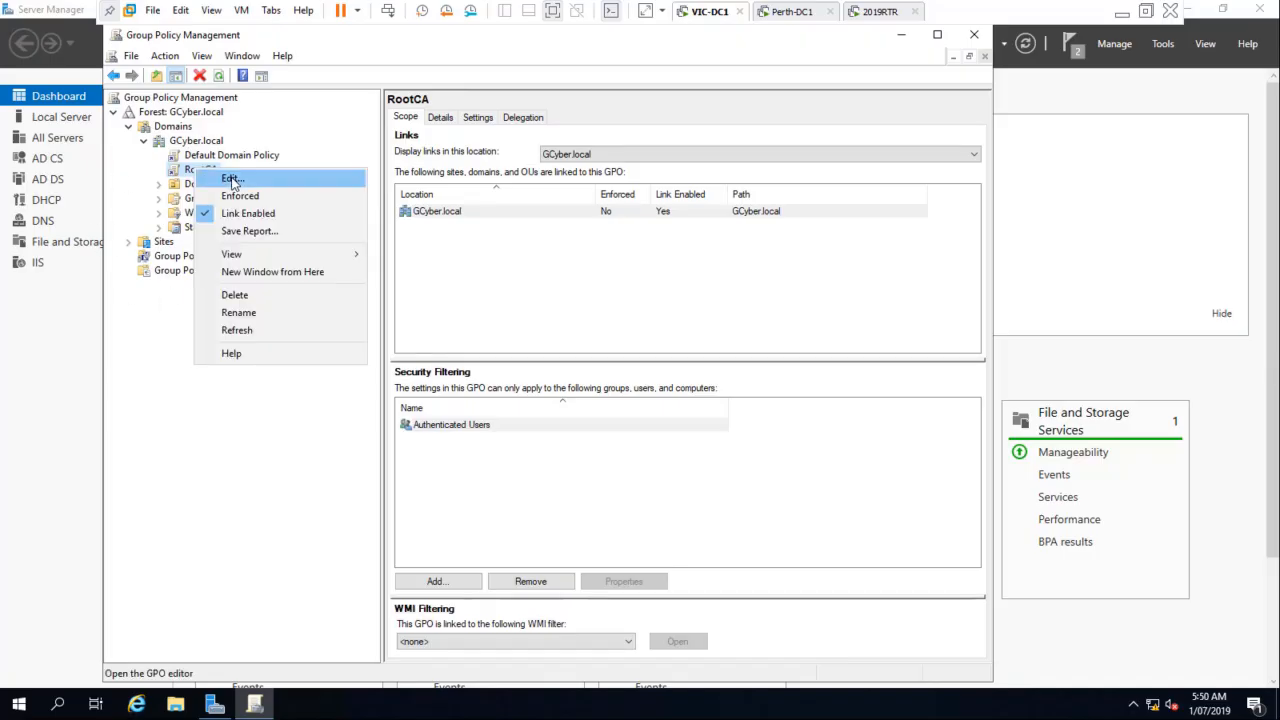
pyautogui.click(232, 178)
pyautogui.moveTo(697, 512); pyautogui.dragTo(1127, 645)
# Step: Open Trusted Root Certification Authorities within Public Key Policies, under the Security Settings of the computer's Windows Settings policies
pyautogui.click(135, 166)
pyautogui.click(98, 165)
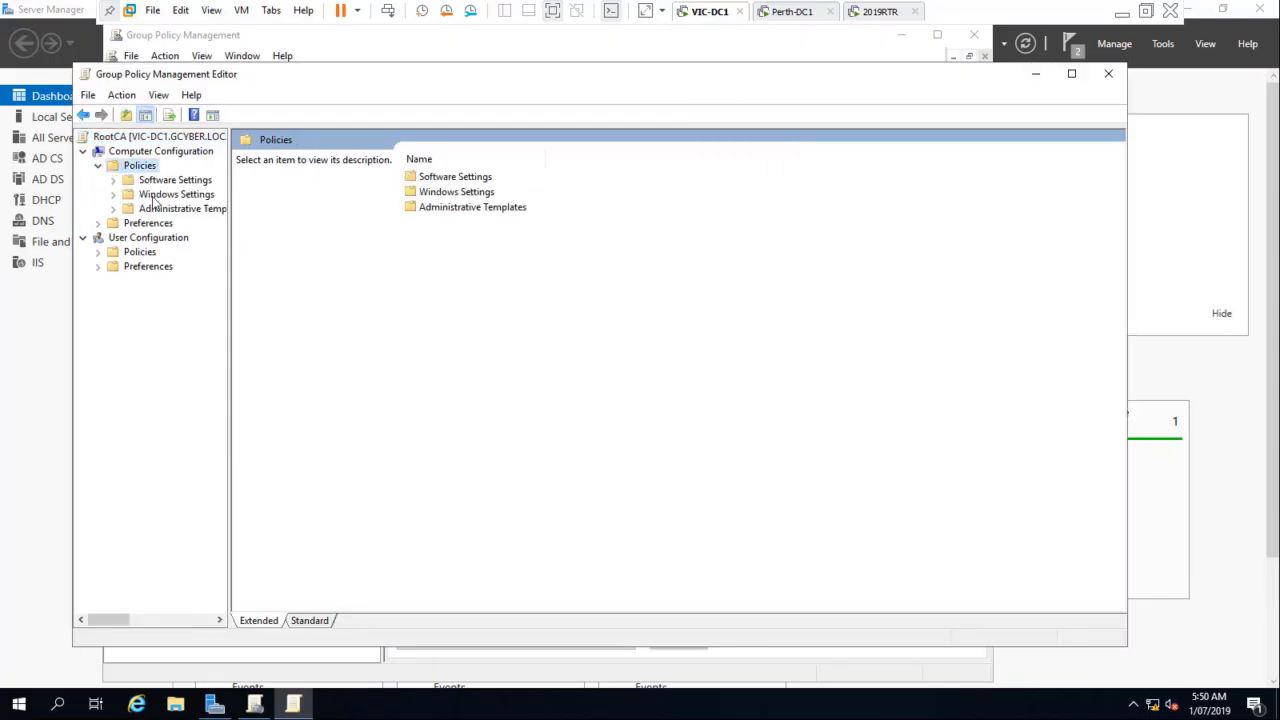
pyautogui.click(180, 194)
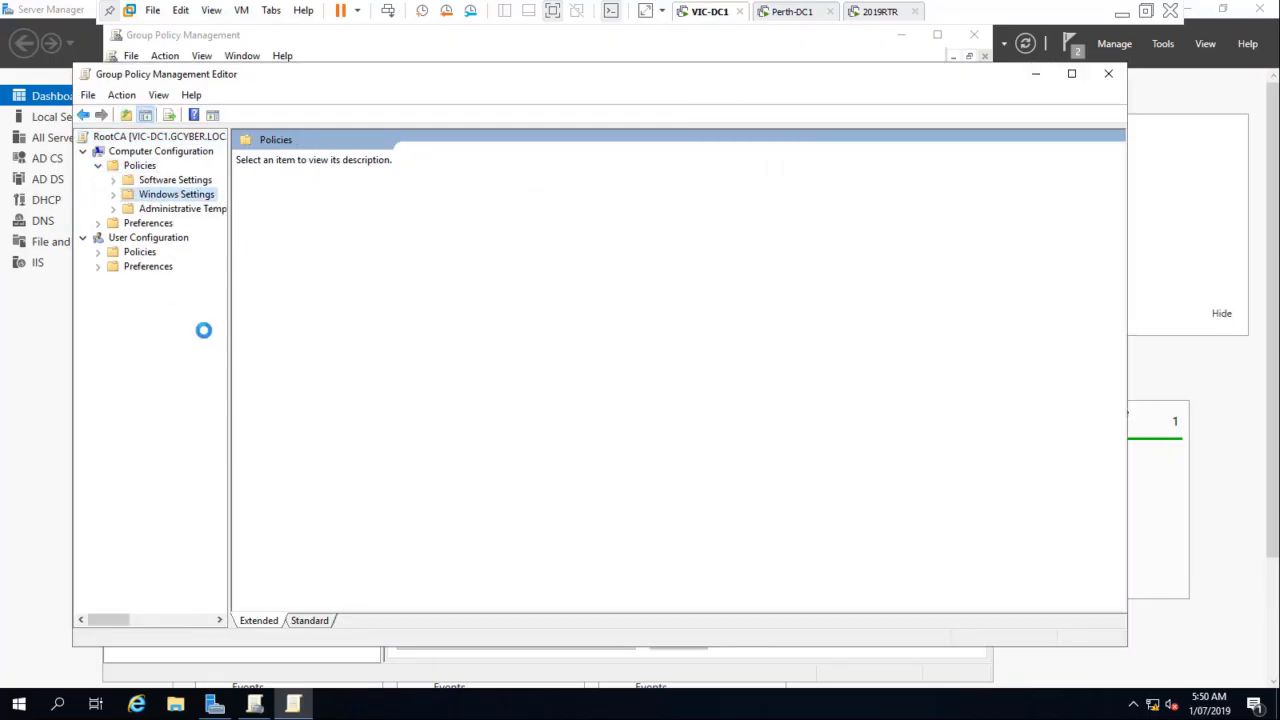
pyautogui.click(114, 196)
pyautogui.click(175, 252)
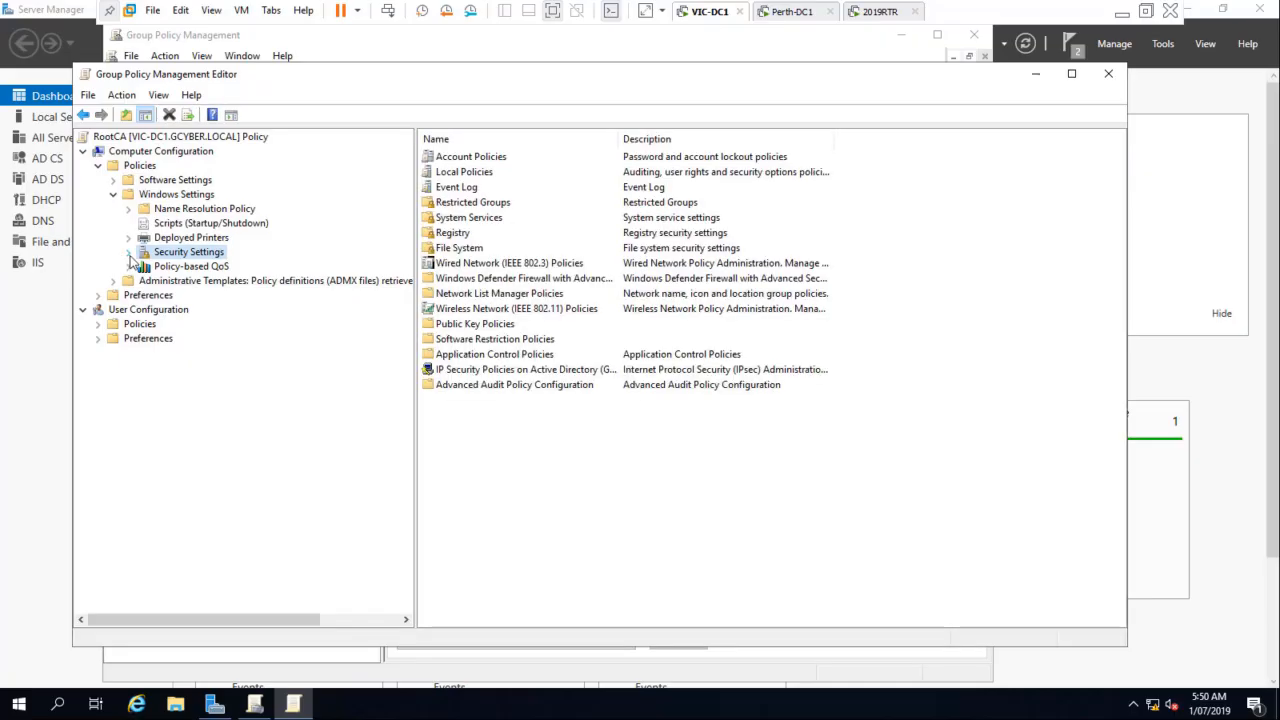
pyautogui.click(129, 253)
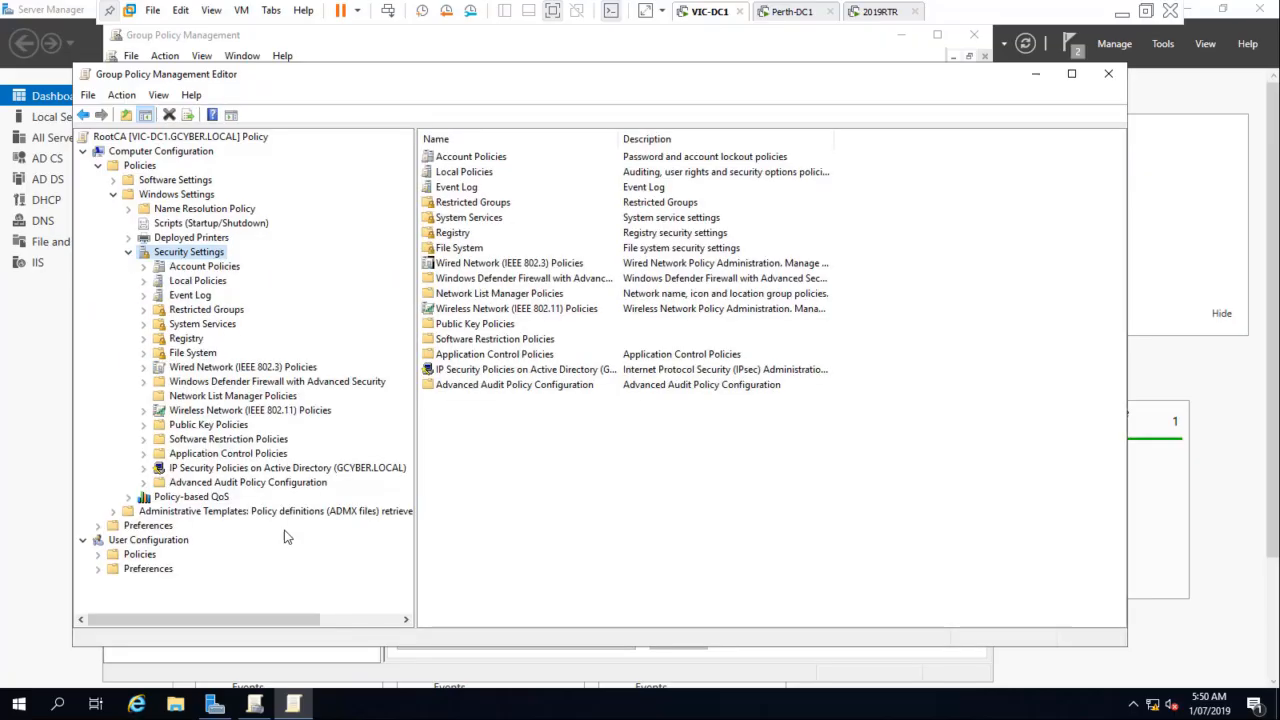
pyautogui.click(210, 426)
pyautogui.click(144, 426)
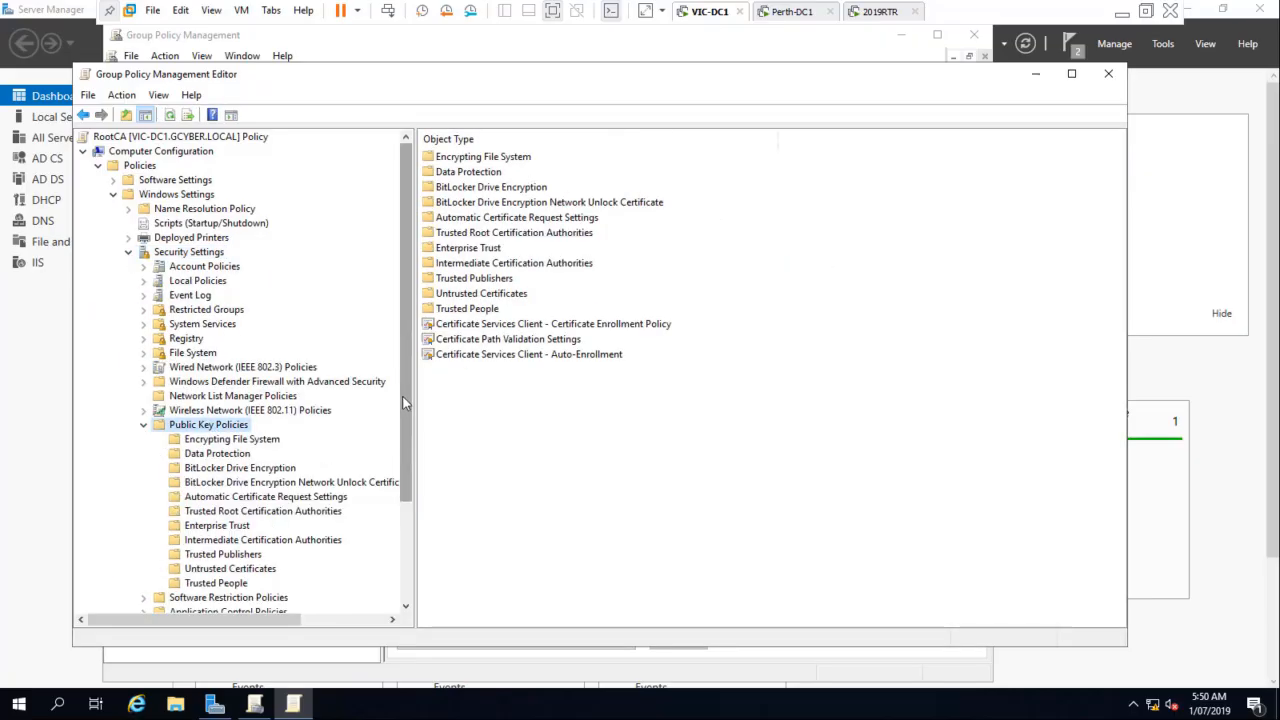
pyautogui.scroll(-3, 198, 395)
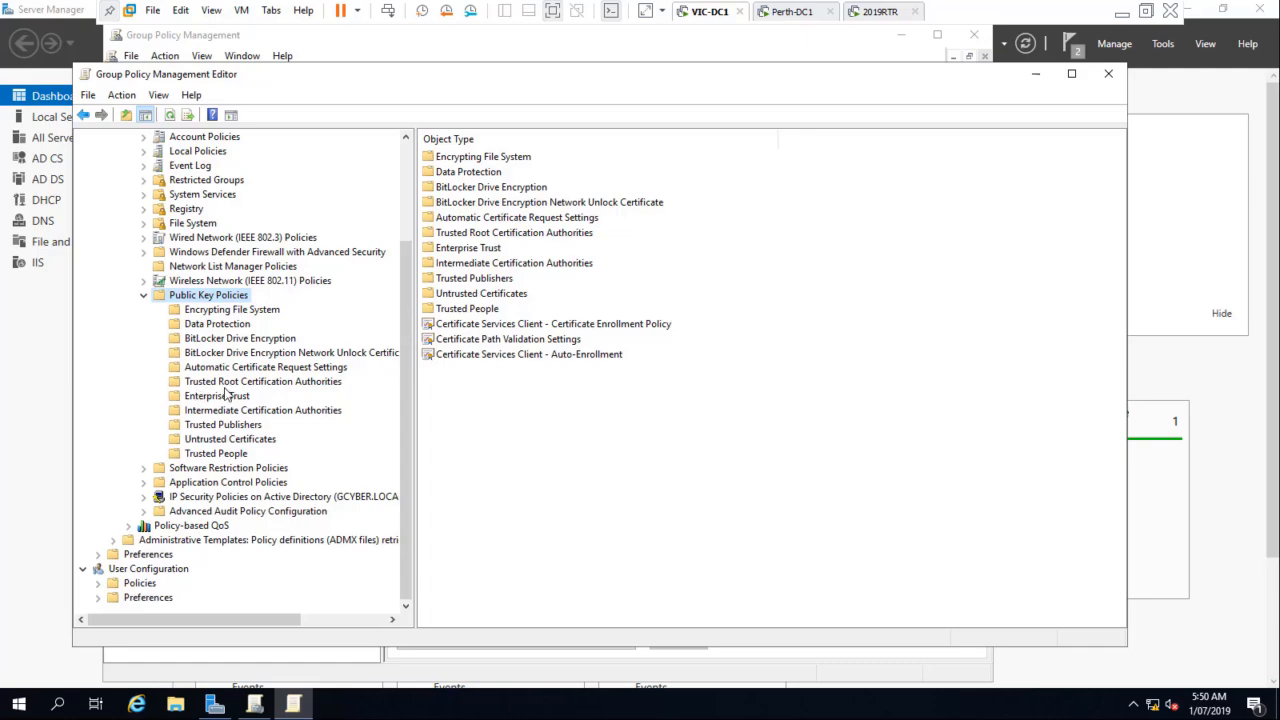
pyautogui.click(312, 384)
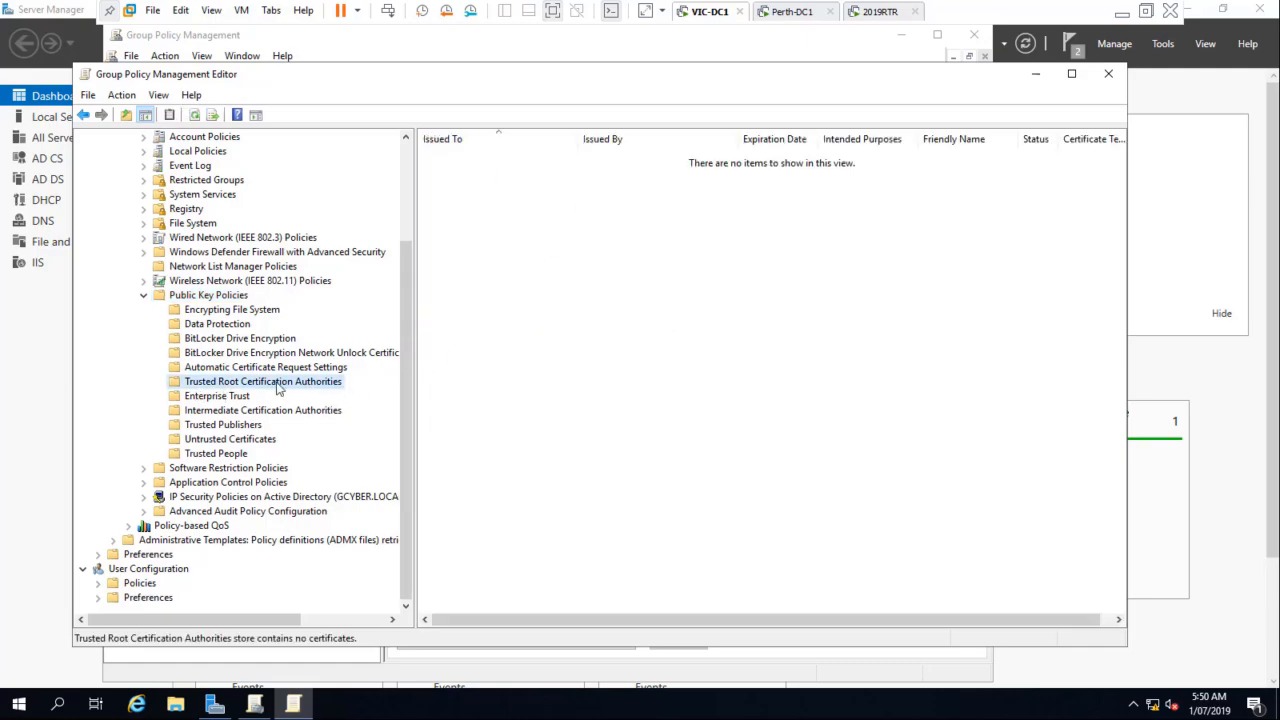
# Step: Import the GCyberRootCA certificate from C:\Cert into the policy's Trusted Root Certification Authorities store
pyautogui.rightClick(279, 386)
pyautogui.click(316, 396)
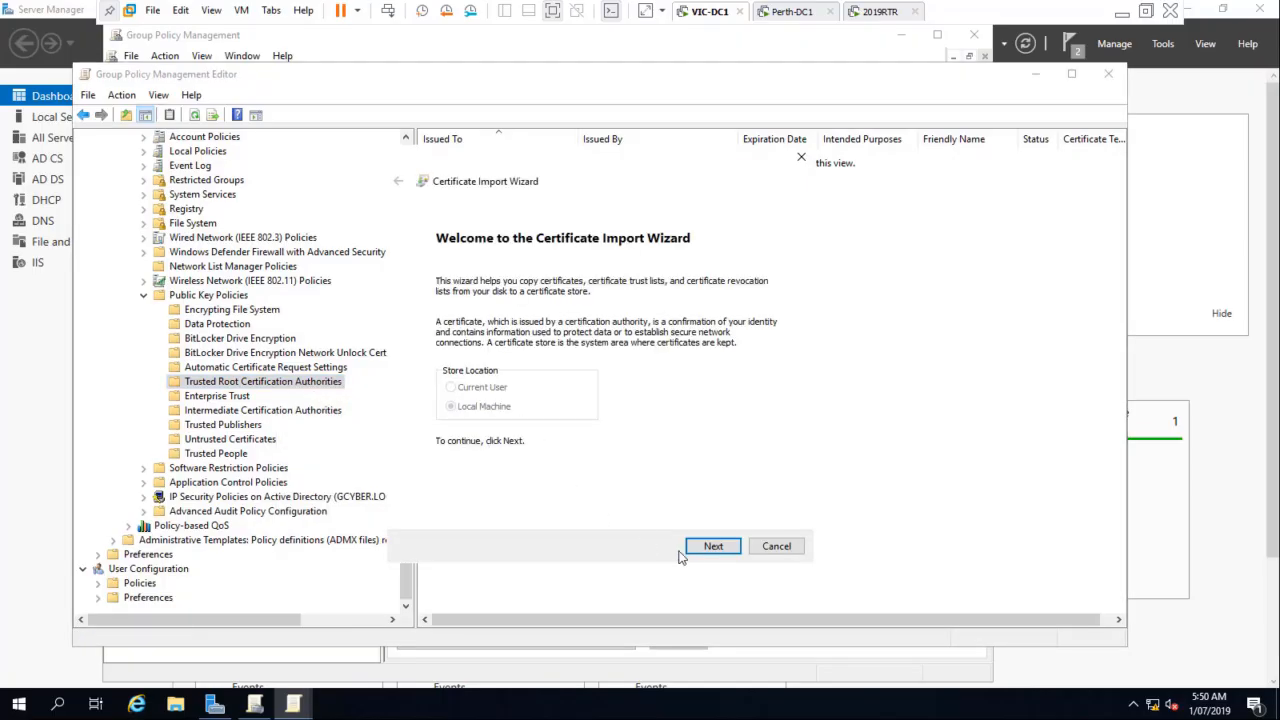
pyautogui.click(712, 549)
pyautogui.click(740, 307)
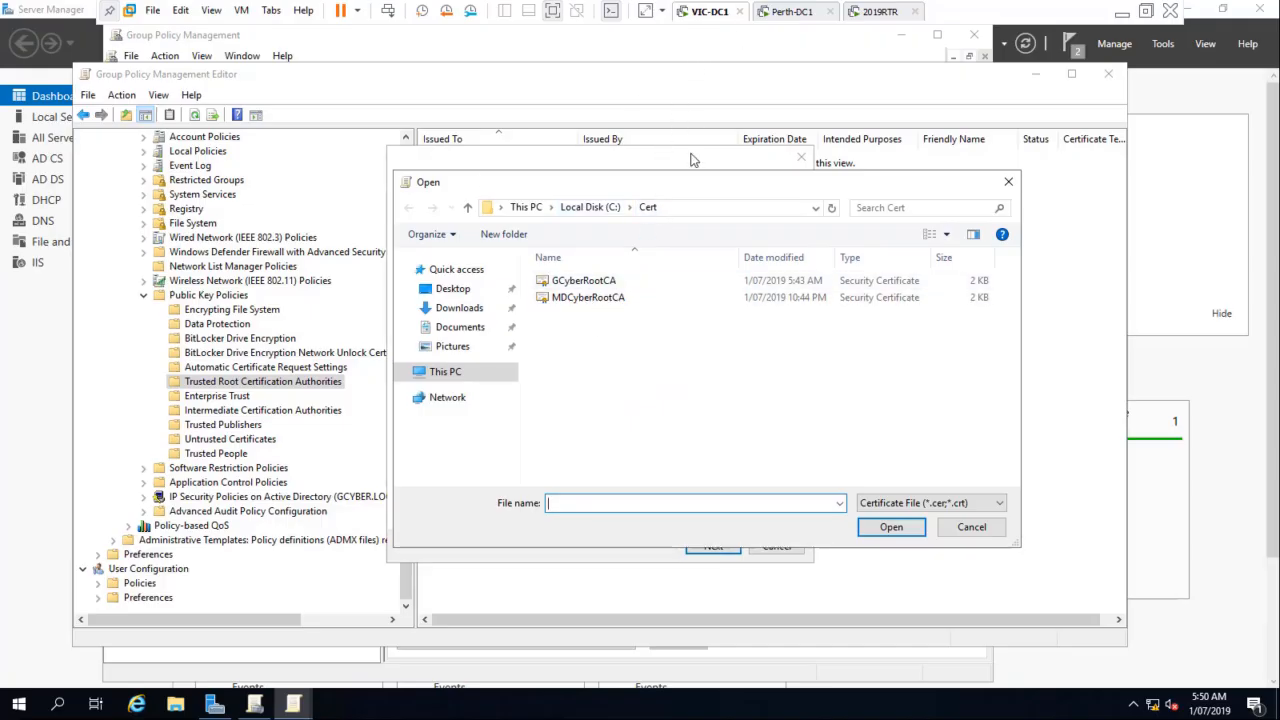
pyautogui.click(592, 282)
pyautogui.click(890, 527)
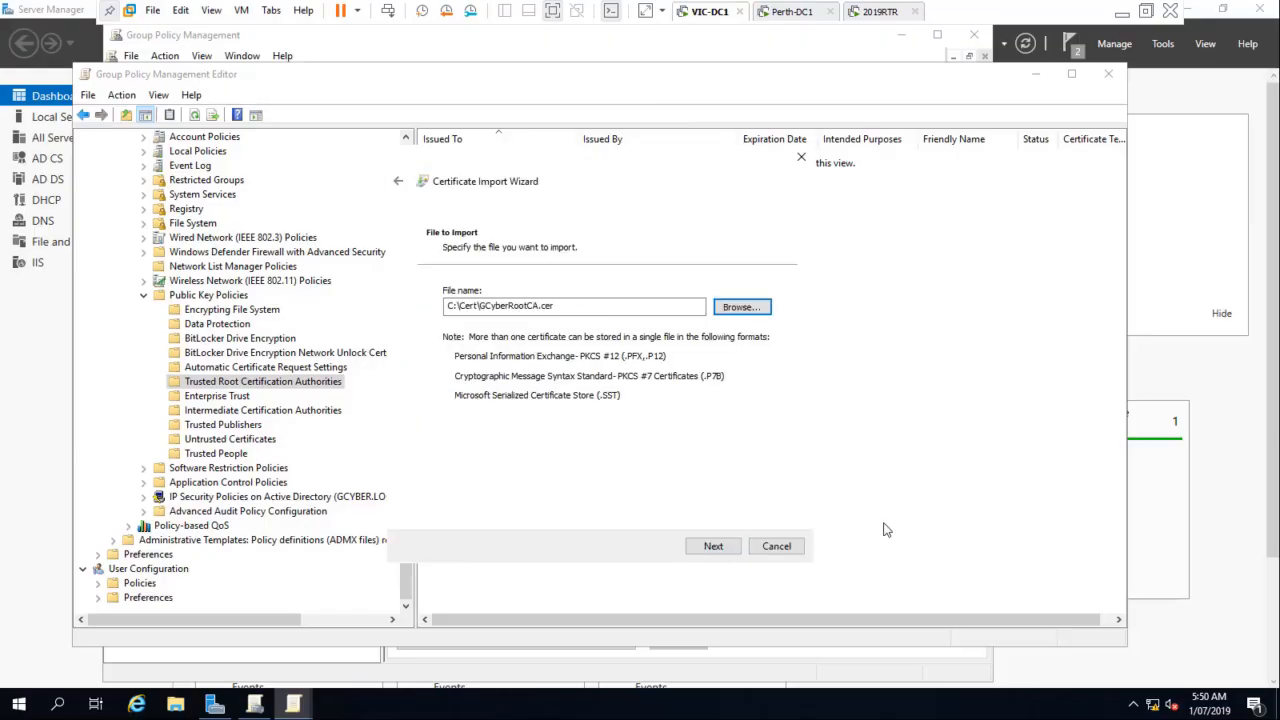
pyautogui.click(712, 546)
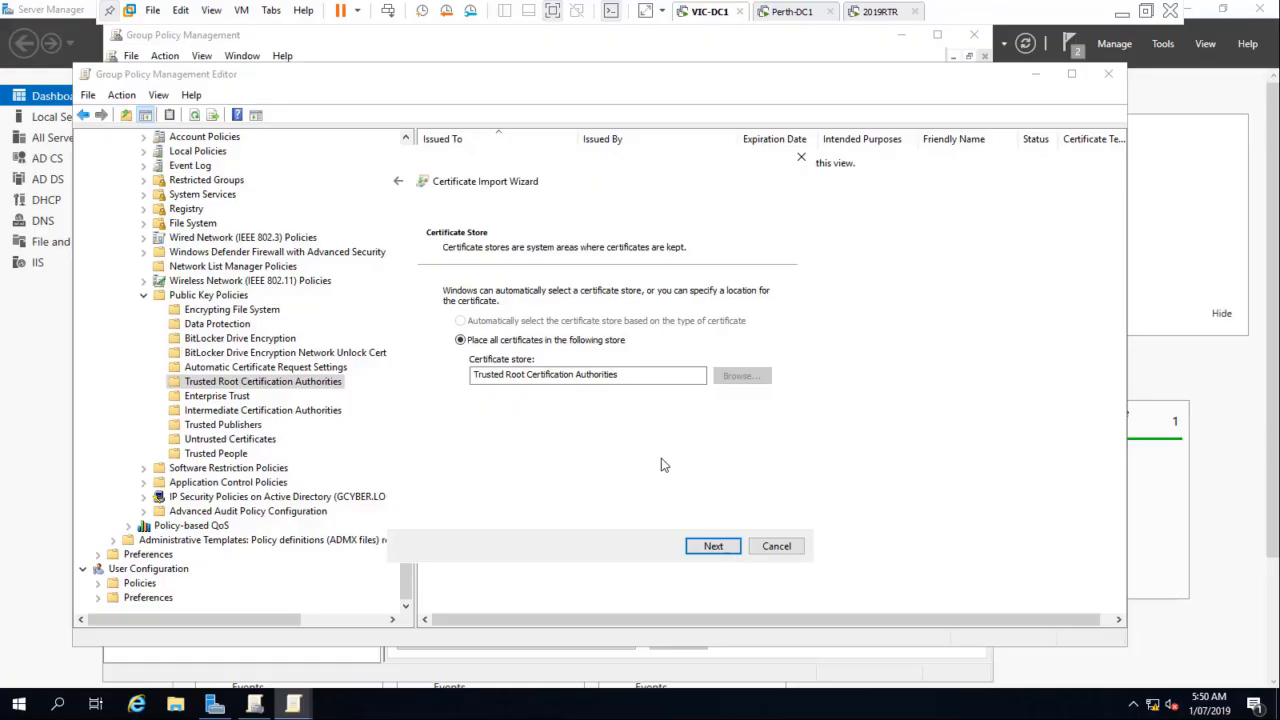
pyautogui.click(700, 548)
pyautogui.click(711, 547)
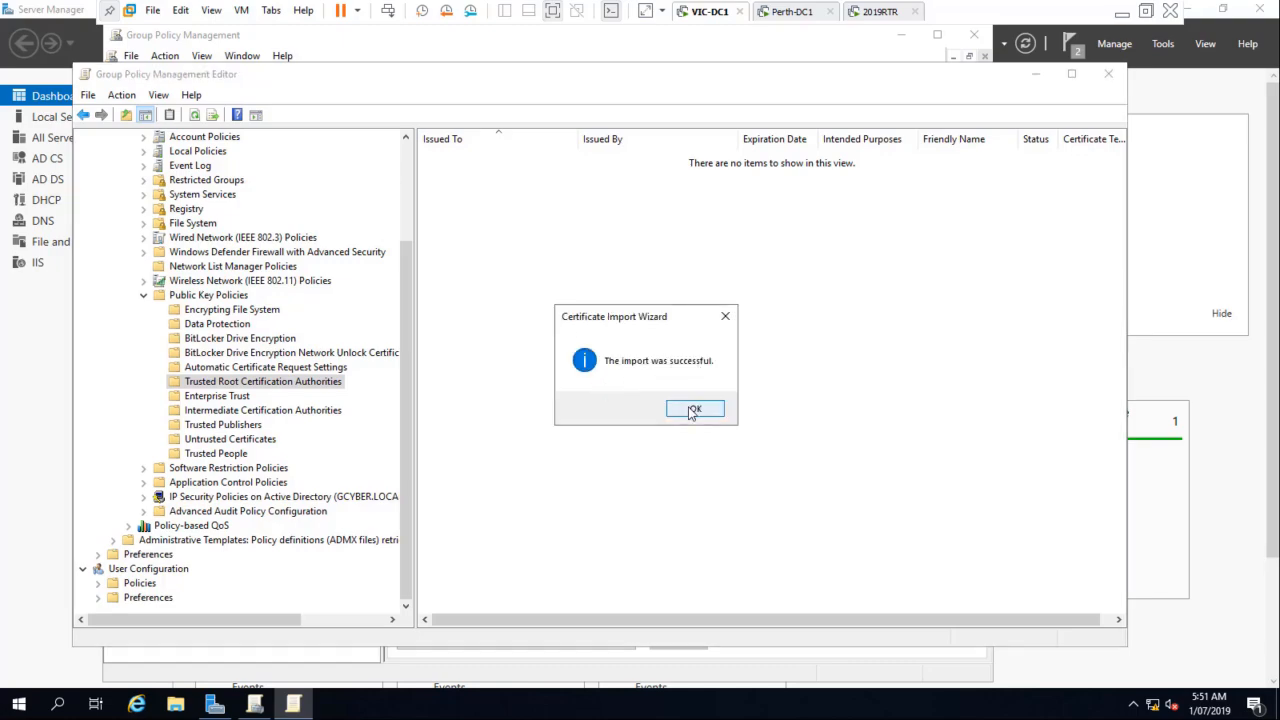
pyautogui.click(689, 409)
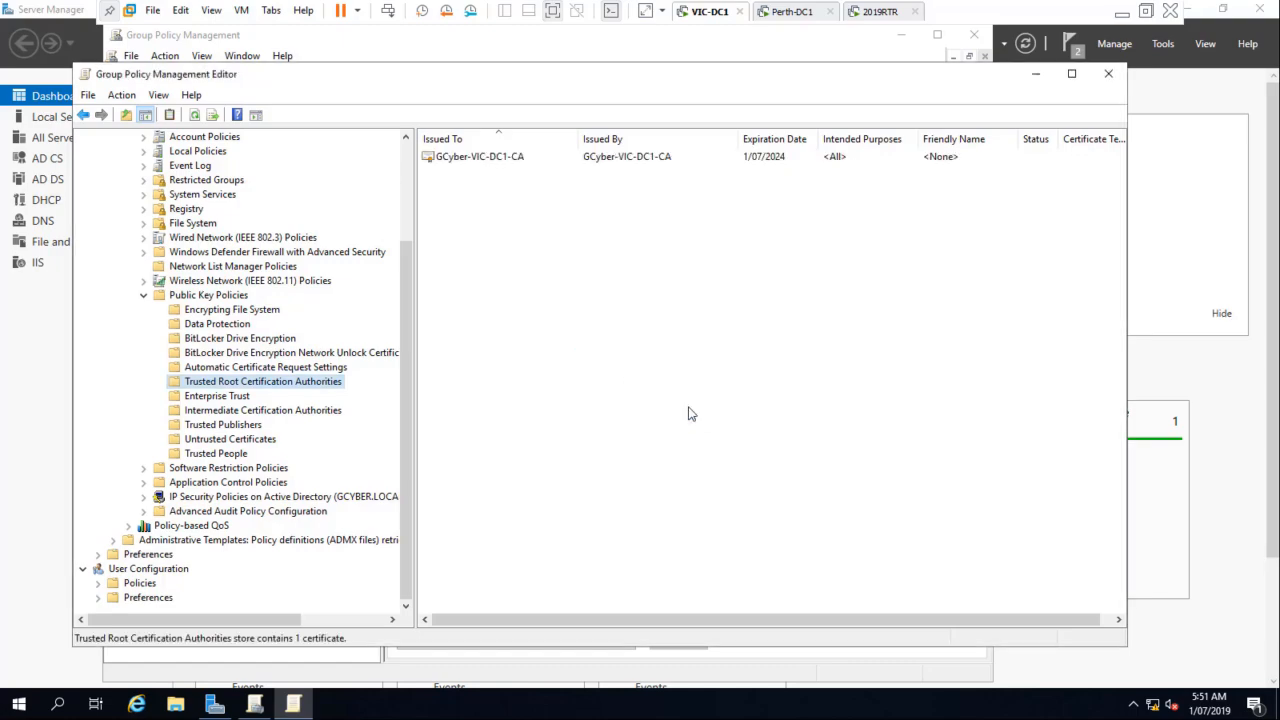
# Step: Import the MDCyberRootCA certificate from the Cert folder into the same Trusted Root Certification Authorities store
pyautogui.rightClick(293, 386)
pyautogui.click(338, 392)
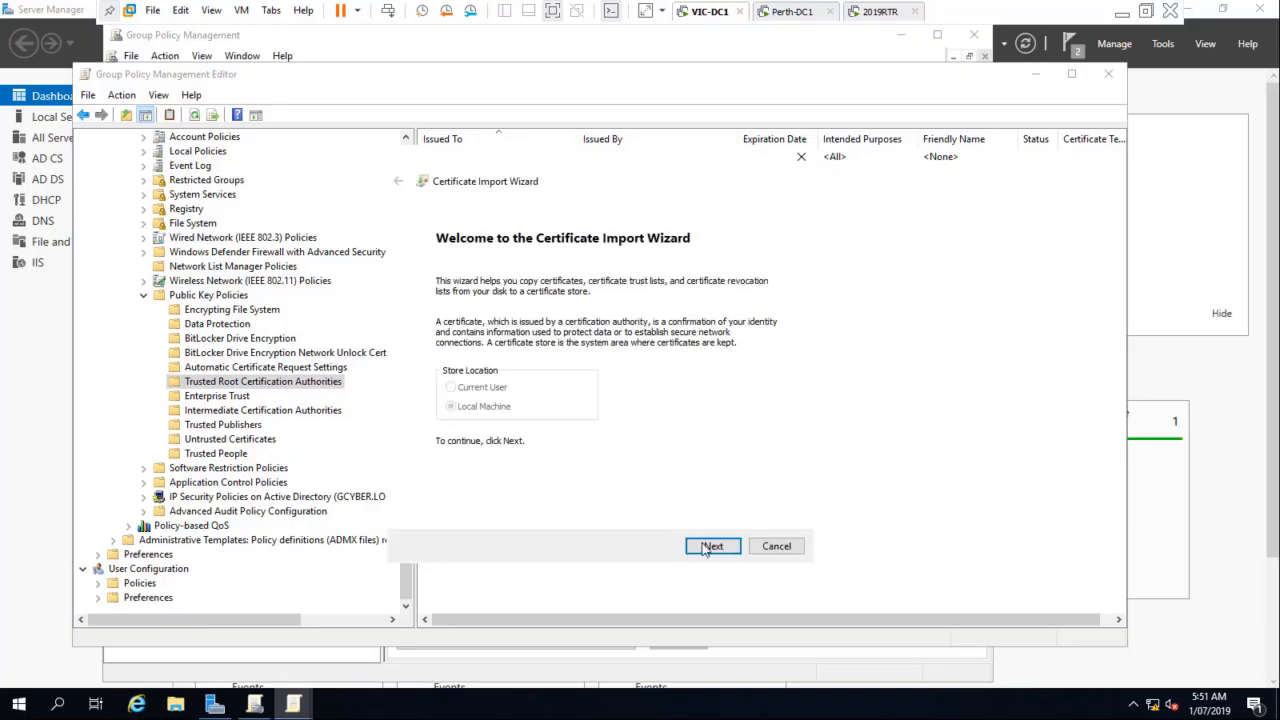
pyautogui.click(710, 547)
pyautogui.click(742, 304)
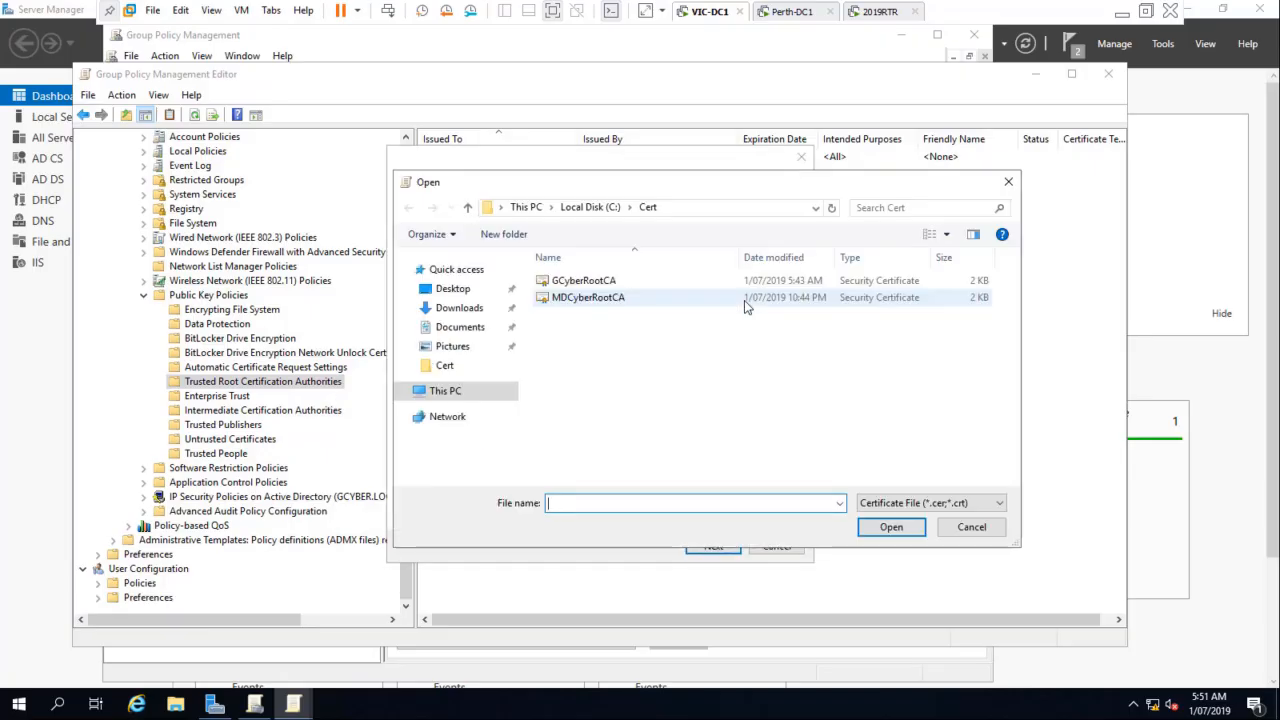
pyautogui.click(561, 299)
pyautogui.click(891, 527)
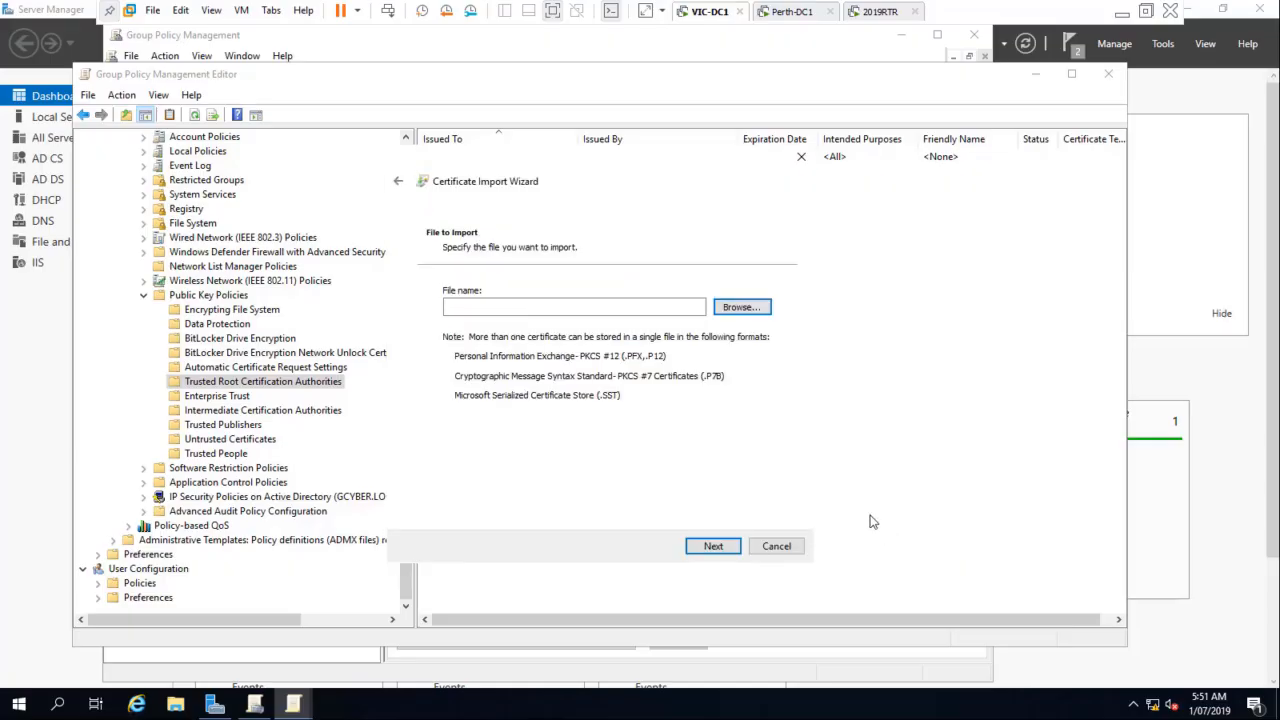
pyautogui.click(704, 546)
pyautogui.click(708, 548)
pyautogui.click(708, 546)
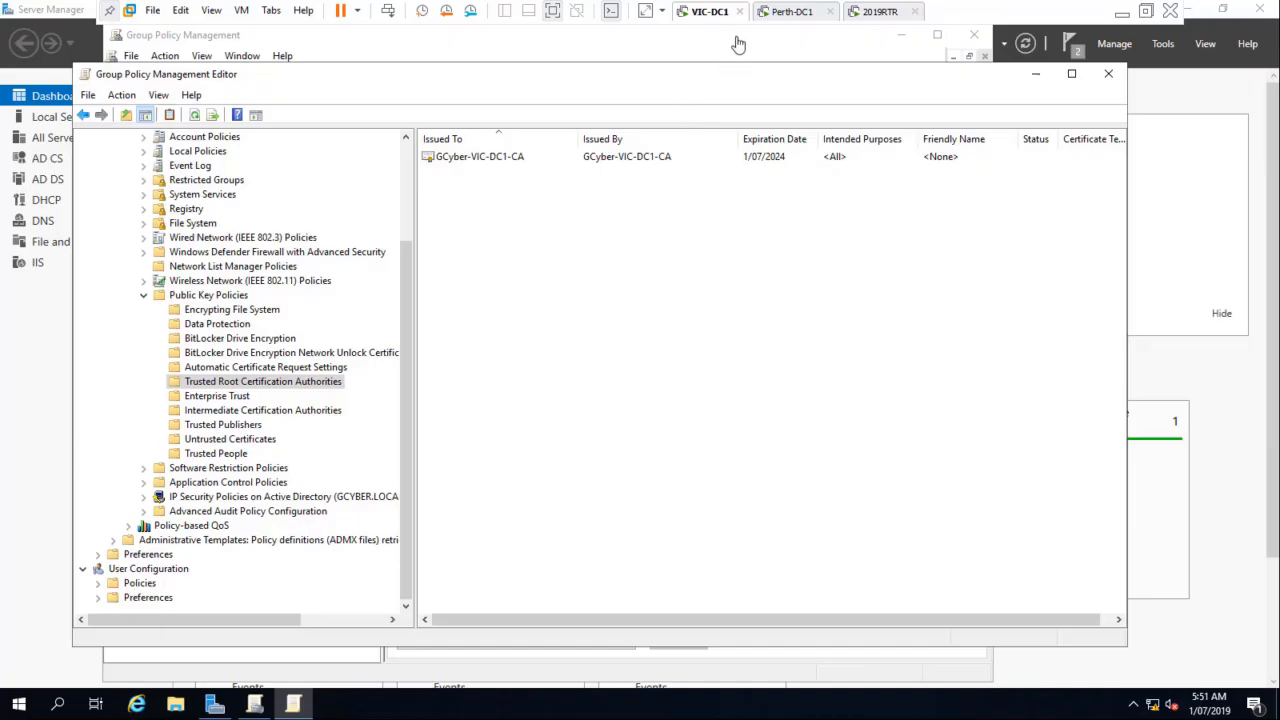
pyautogui.click(690, 405)
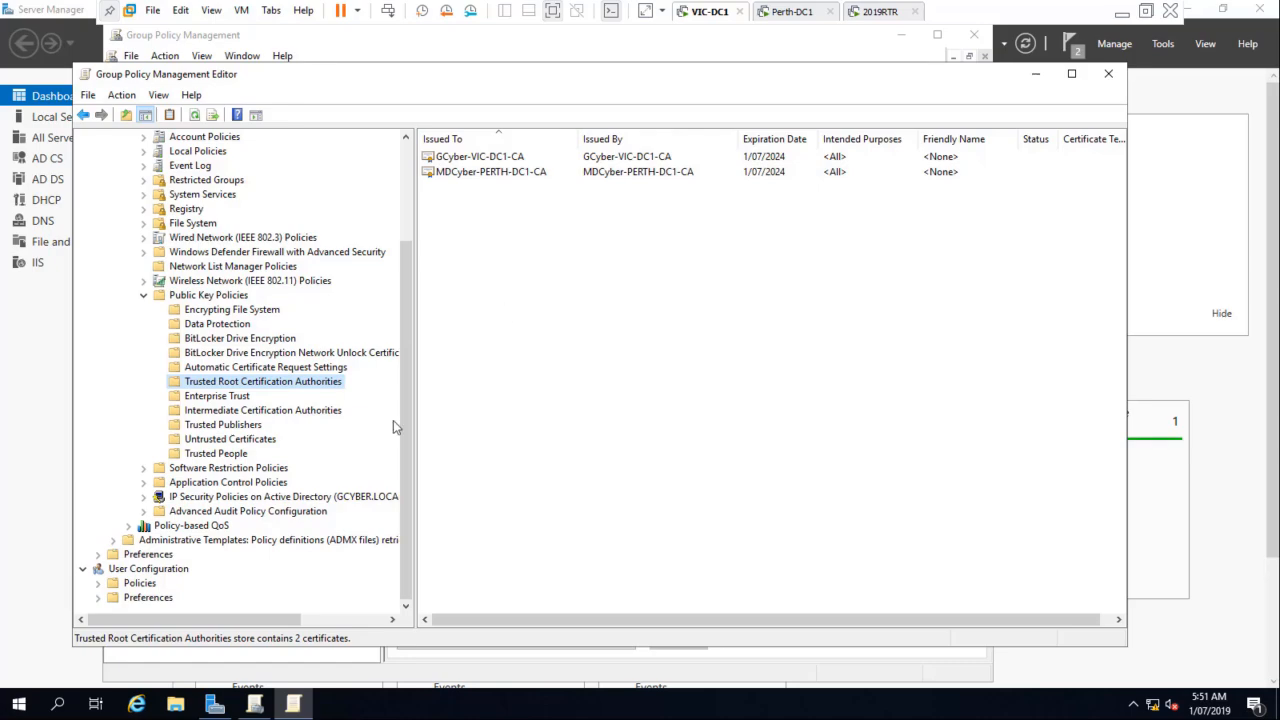
# Step: Open a command prompt on VIC-DC1 and force a group policy refresh with gpupdate /force
pyautogui.rightClick(18, 703)
pyautogui.click(57, 630)
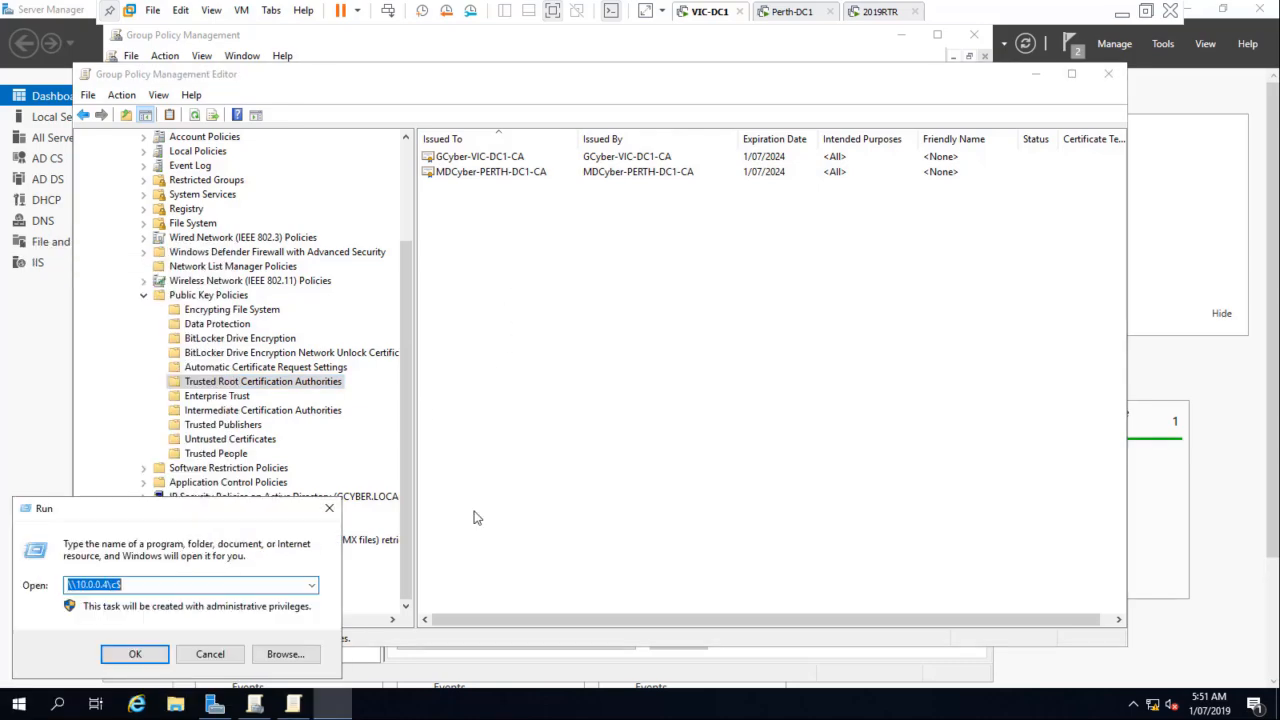
pyautogui.write('cmd')
pyautogui.press('Return')
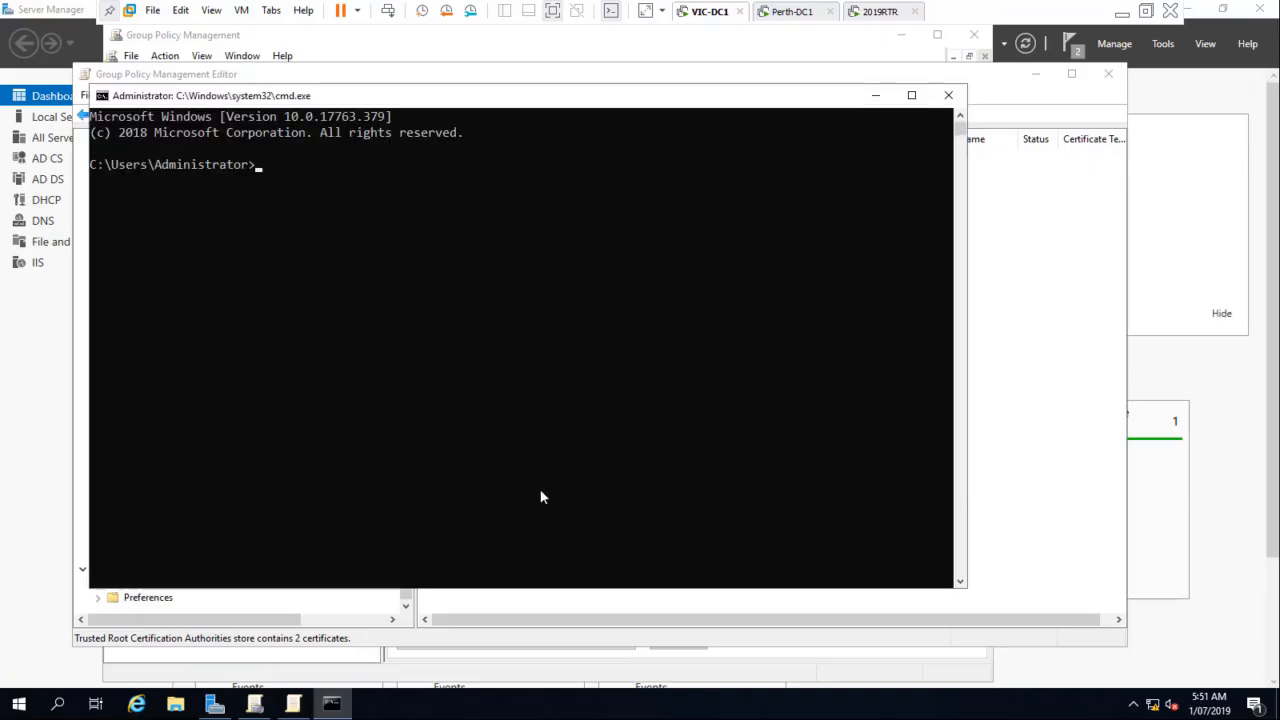
pyautogui.write('gpudat')
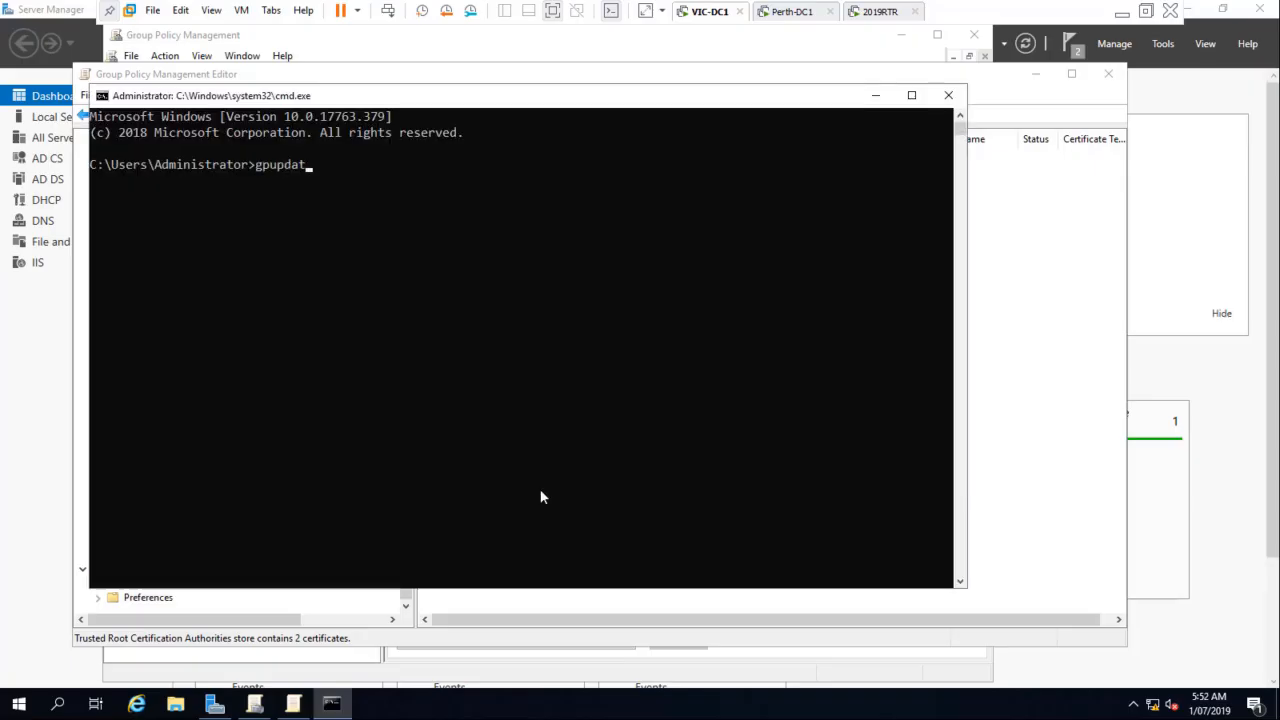
pyautogui.write('e /force')
pyautogui.press('Return')
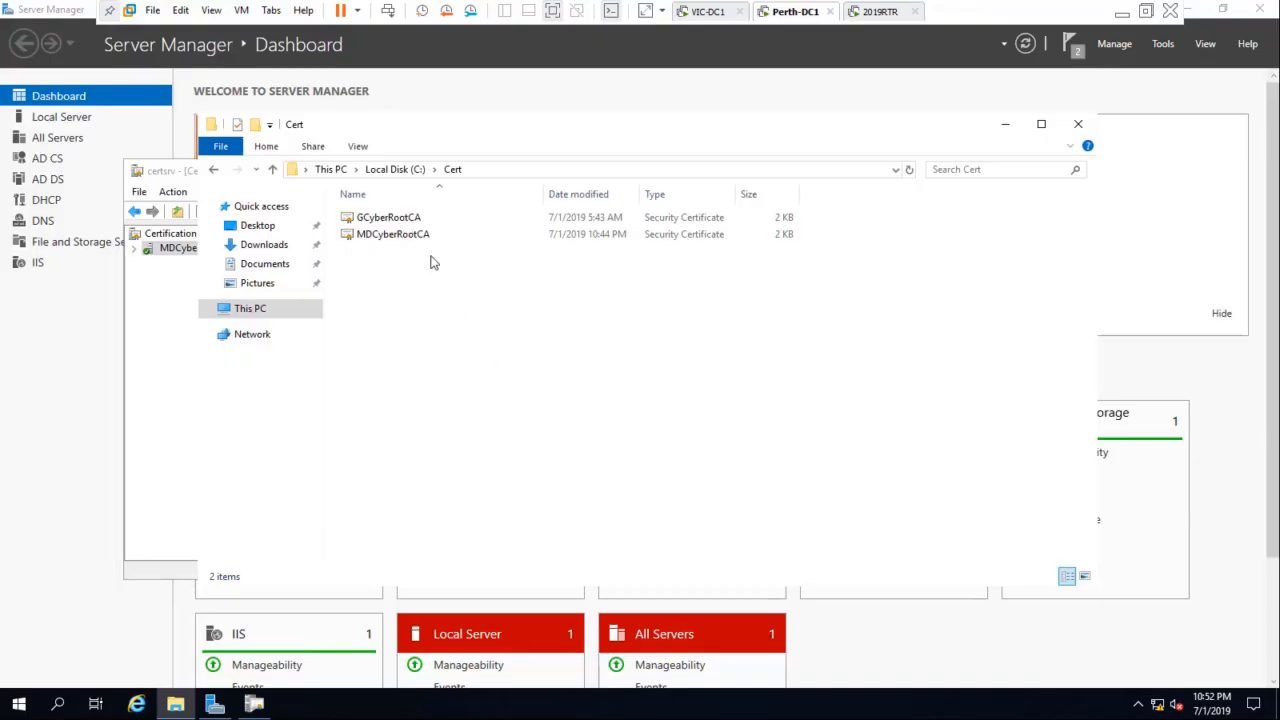
# Step: On Perth-DC1, clear away the Cert folder and Certification Authority windows, open Group Policy Management and select the MDCyber.local domain
pyautogui.click(1006, 129)
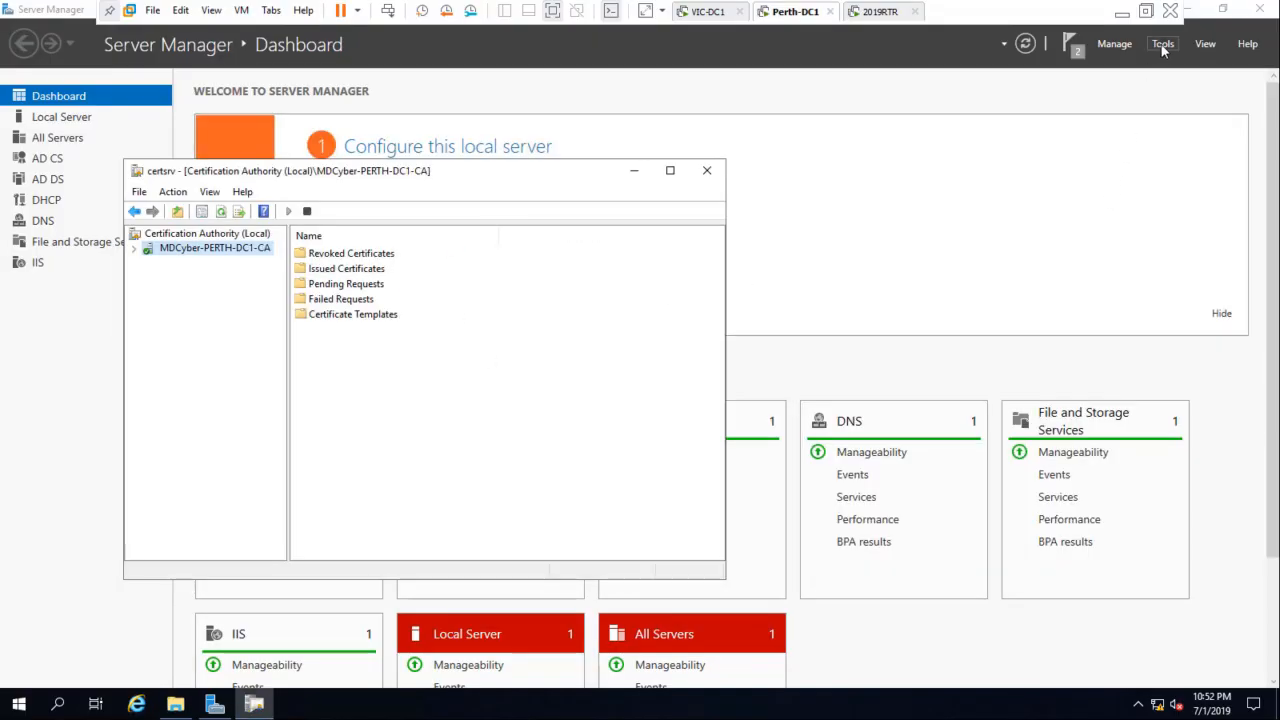
pyautogui.click(707, 171)
pyautogui.click(1163, 44)
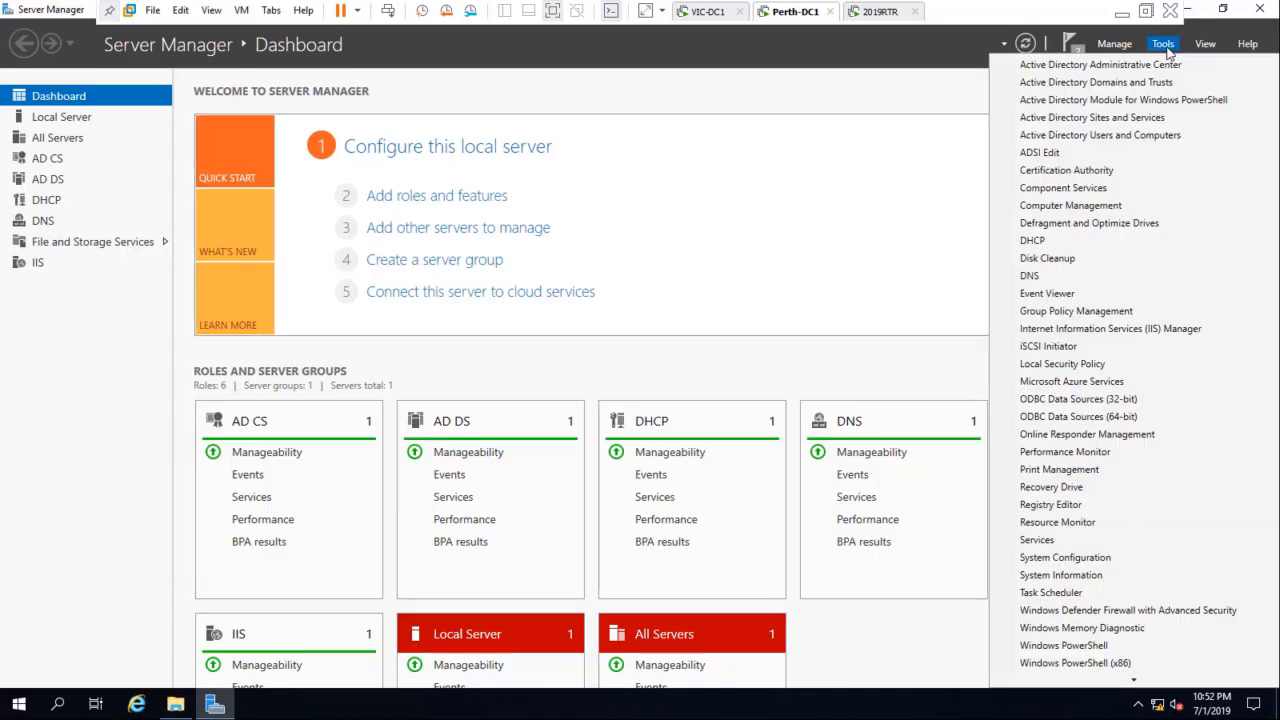
pyautogui.click(1090, 312)
pyautogui.click(199, 222)
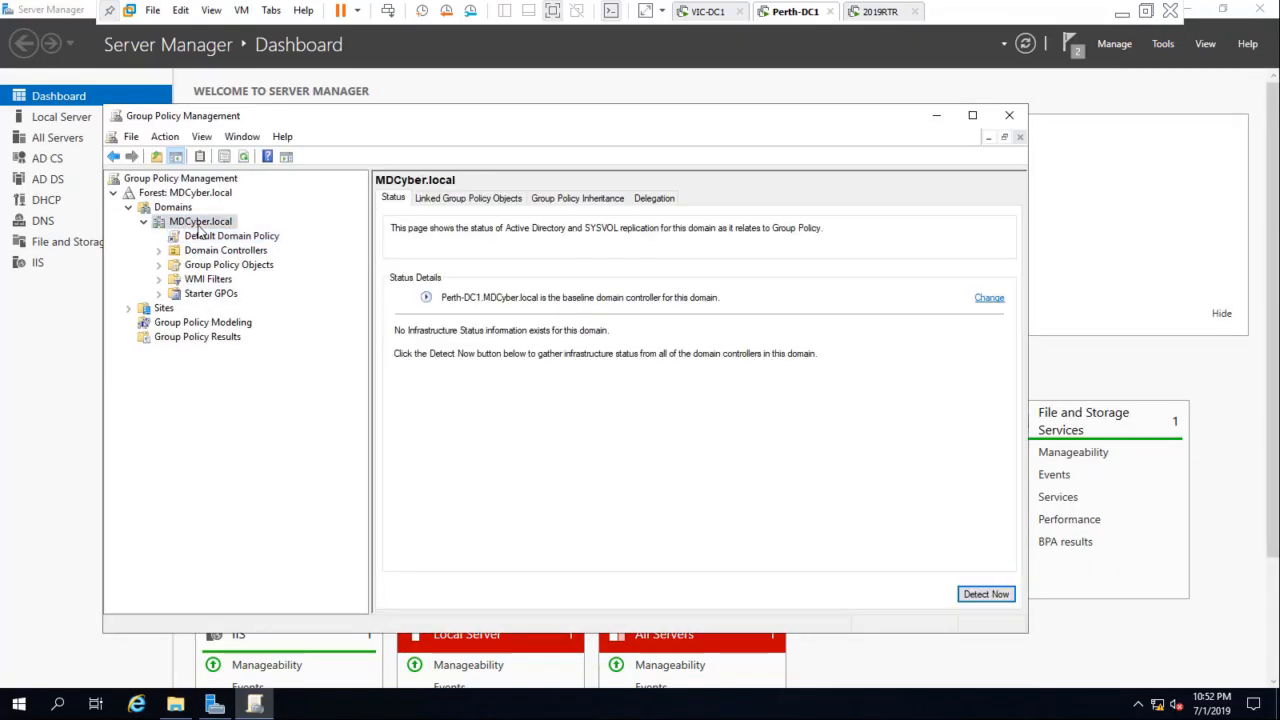
# Step: Create a group policy object named RootCA linked to the MDCyber.local domain, with no source starter GPO
pyautogui.rightClick(196, 226)
pyautogui.click(222, 232)
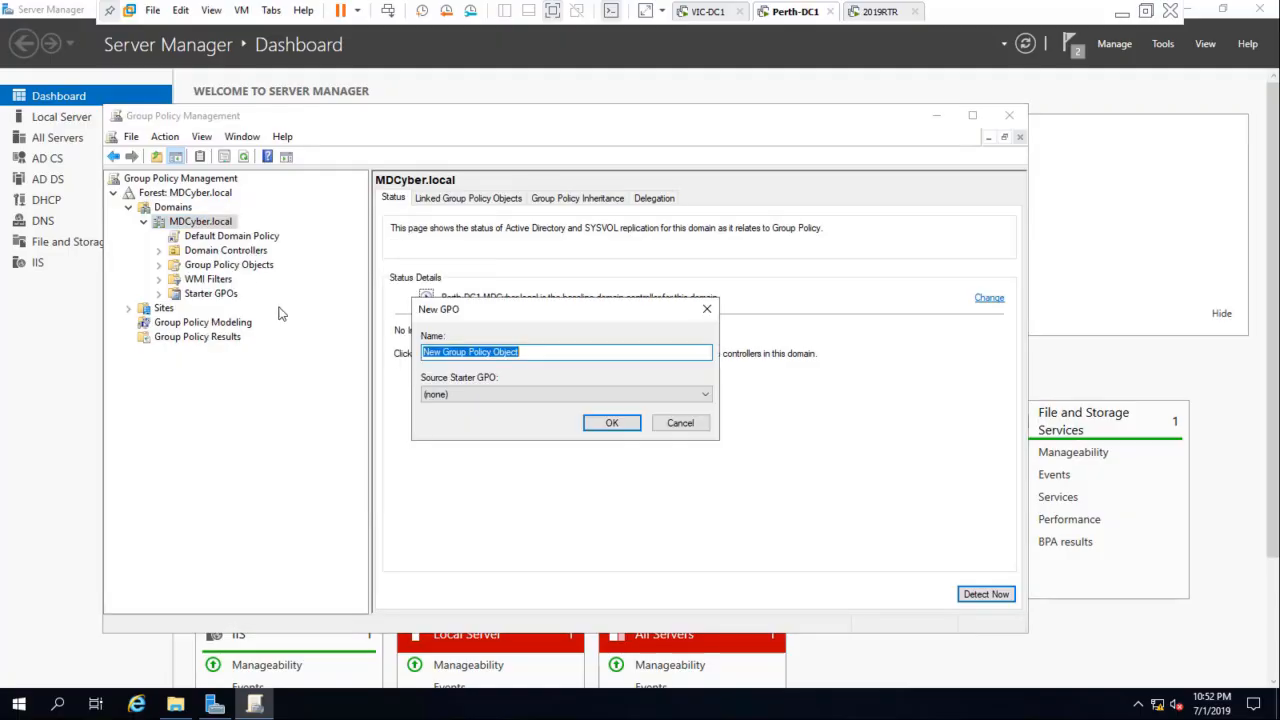
pyautogui.write('Ro')
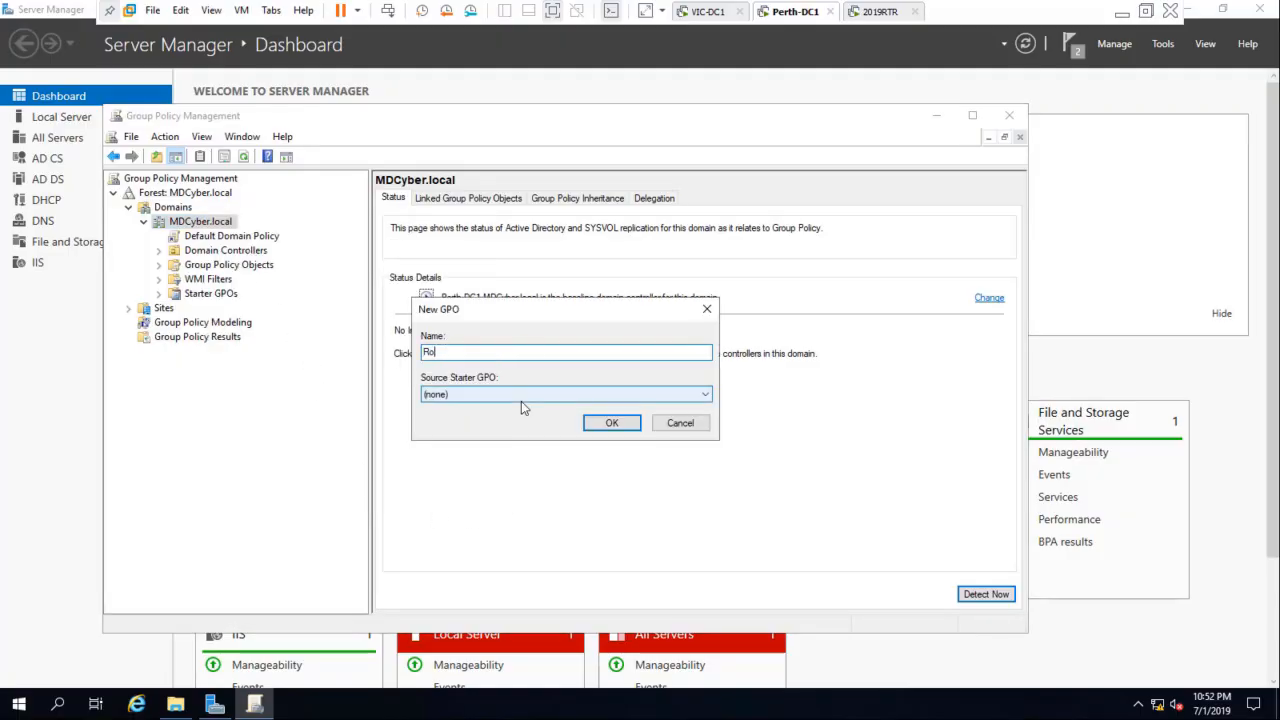
pyautogui.write('otCA')
pyautogui.press('Return')
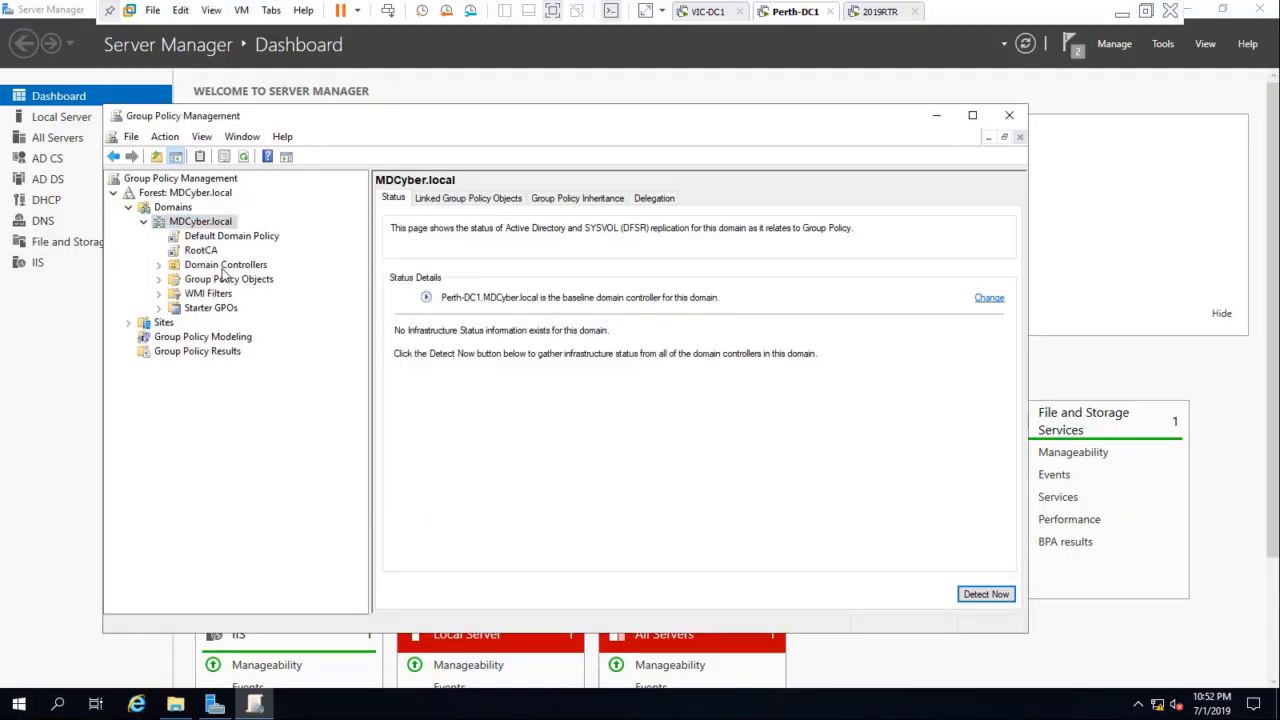
# Step: Open the RootCA policy under MDCyber.local for editing
pyautogui.click(199, 251)
pyautogui.rightClick(205, 253)
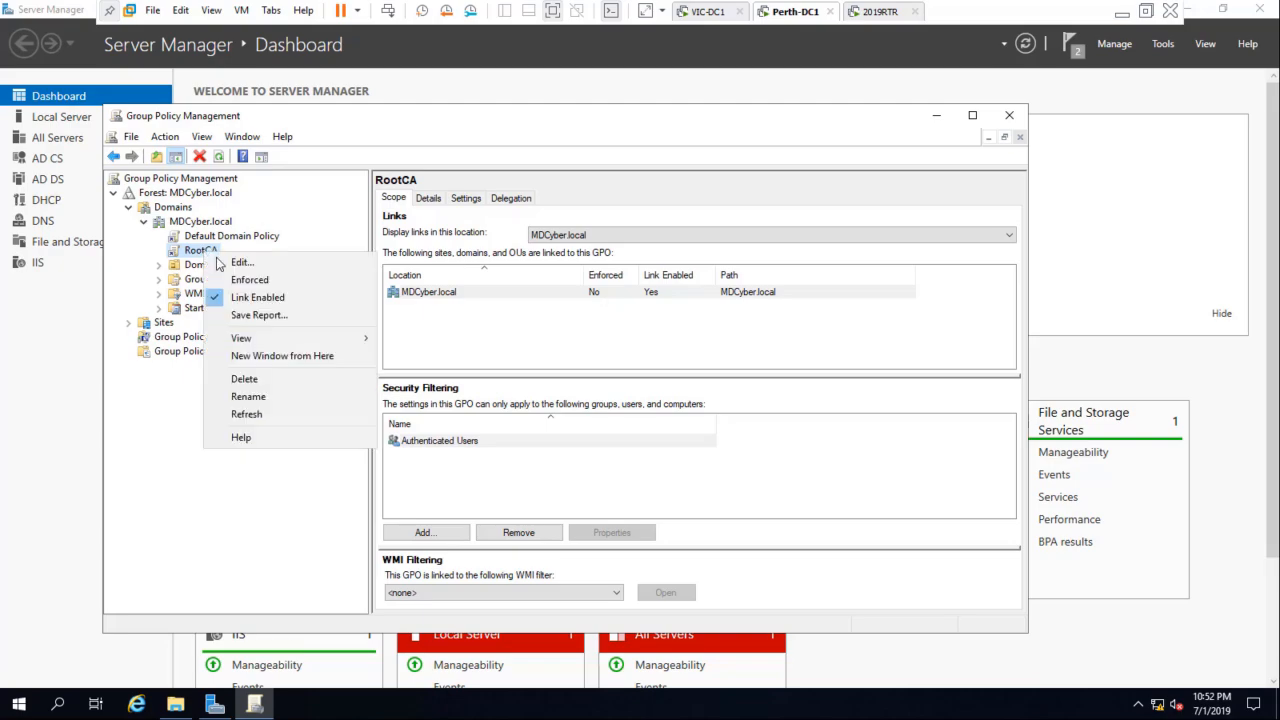
pyautogui.click(240, 261)
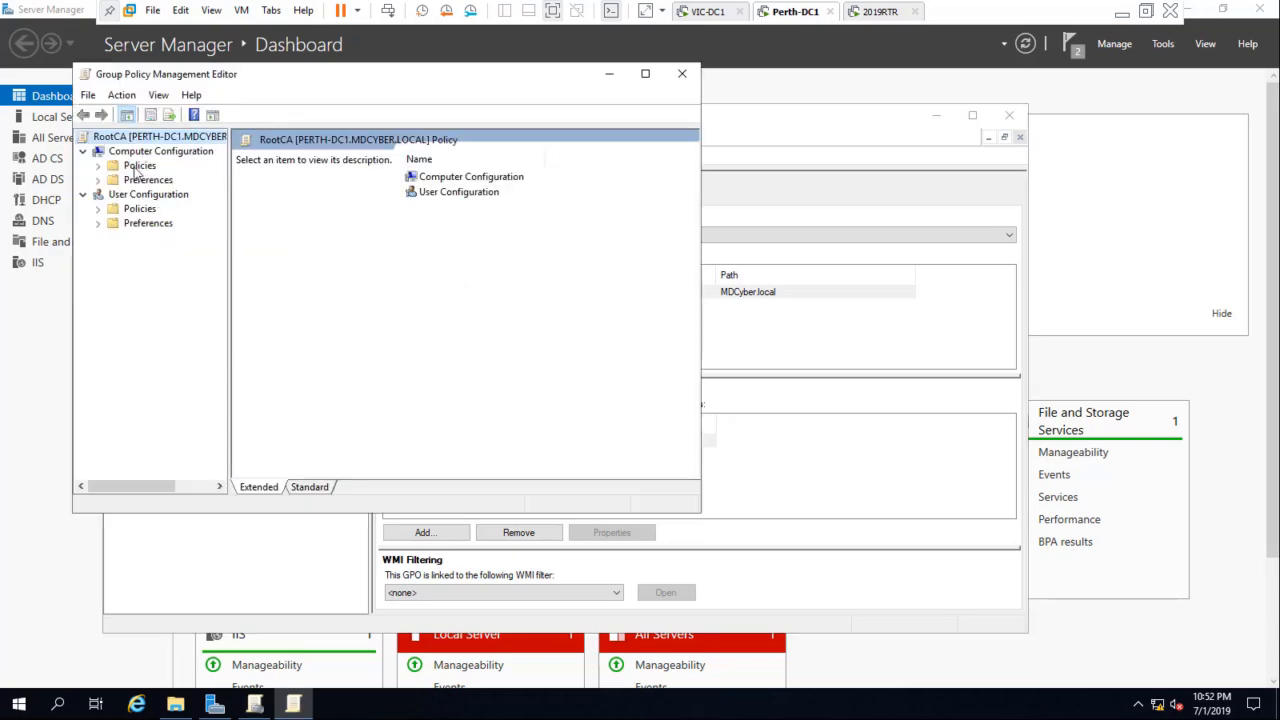
# Step: Open Trusted Root Certification Authorities under the computer's Windows Settings, Security Settings, Public Key Policies, and widen the policy tree
pyautogui.doubleClick(138, 167)
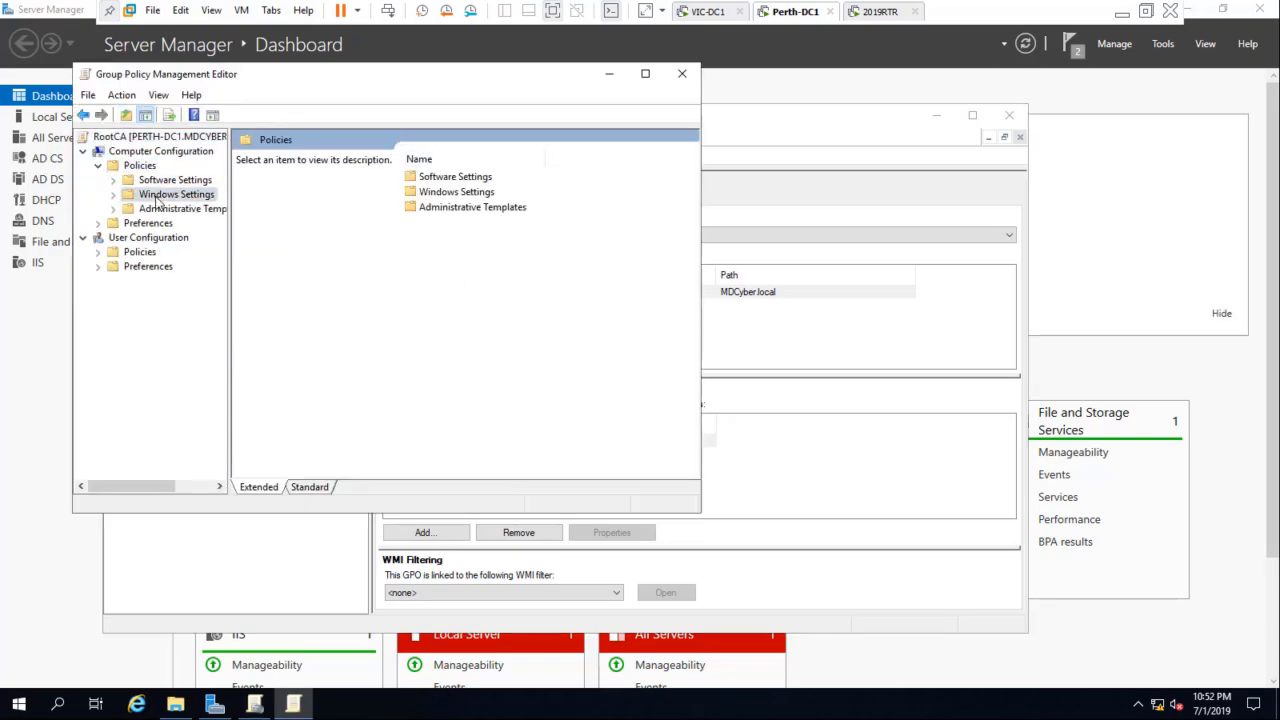
pyautogui.doubleClick(158, 196)
pyautogui.click(170, 255)
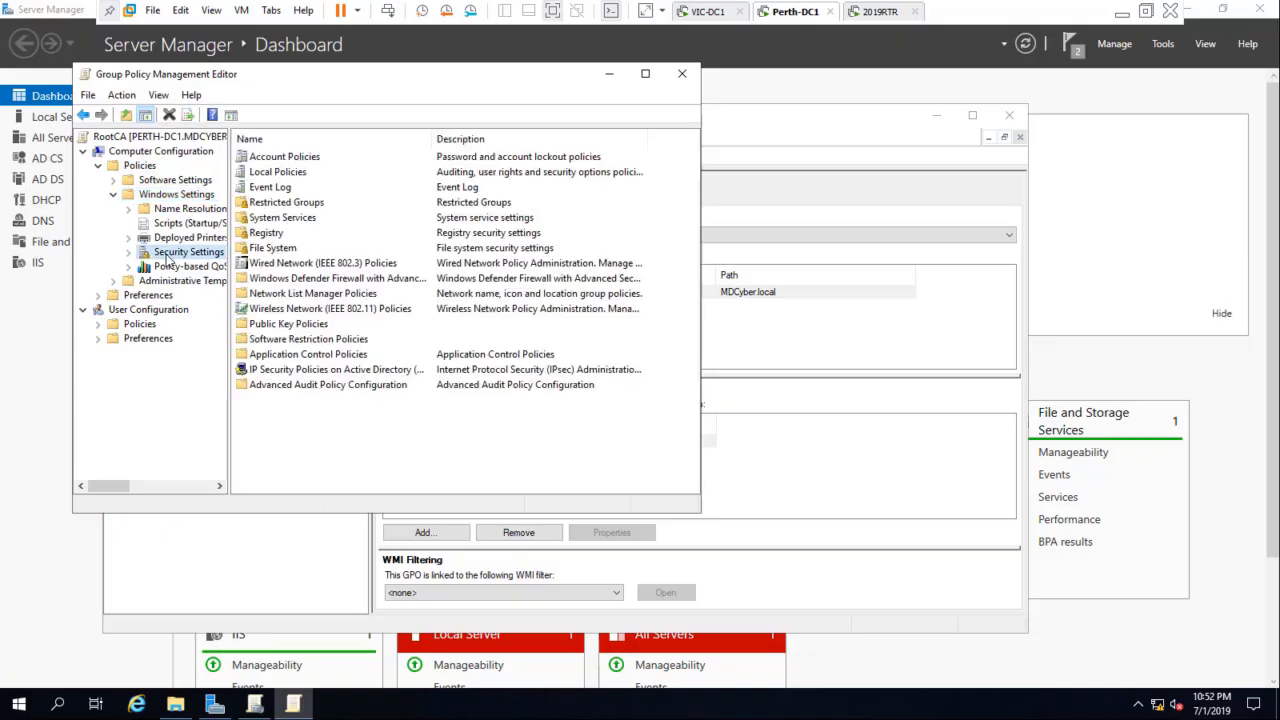
pyautogui.doubleClick(298, 327)
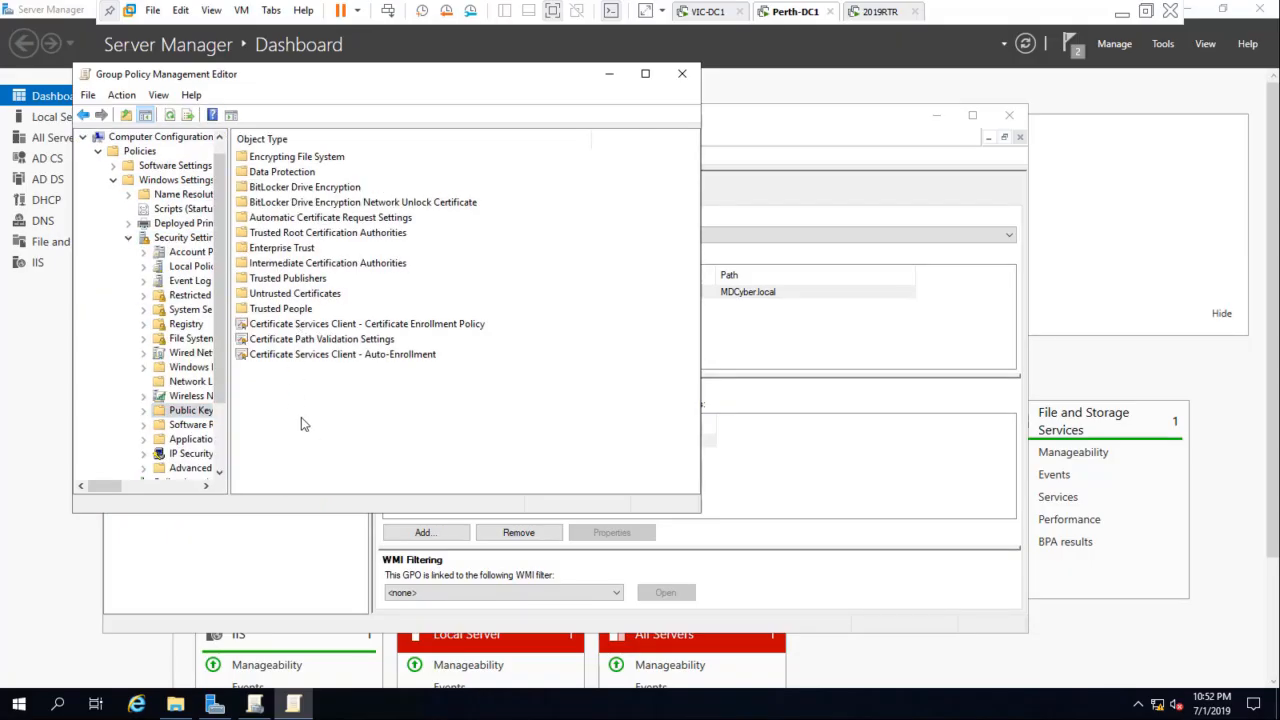
pyautogui.doubleClick(373, 234)
pyautogui.moveTo(229, 388); pyautogui.dragTo(393, 390)
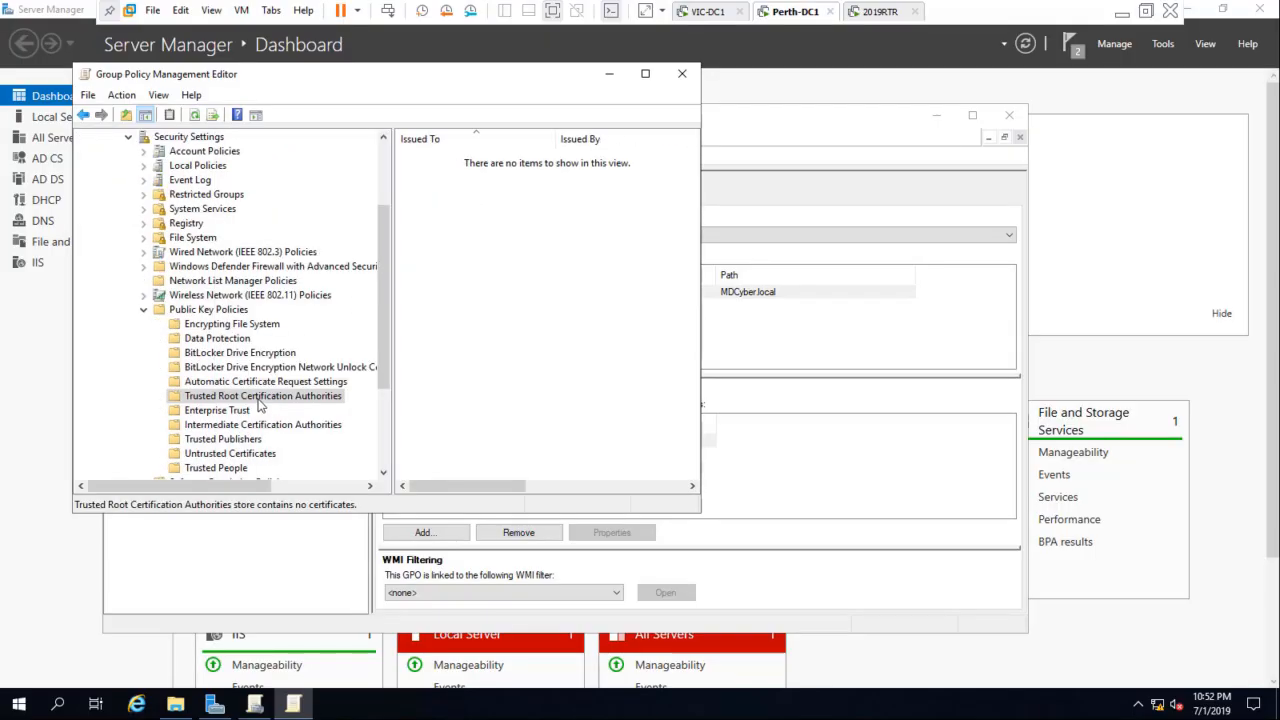
# Step: Import the MDCyberRootCA certificate from C:\Cert into the MDCyber policy's Trusted Root Certification Authorities store
pyautogui.rightClick(259, 398)
pyautogui.click(304, 408)
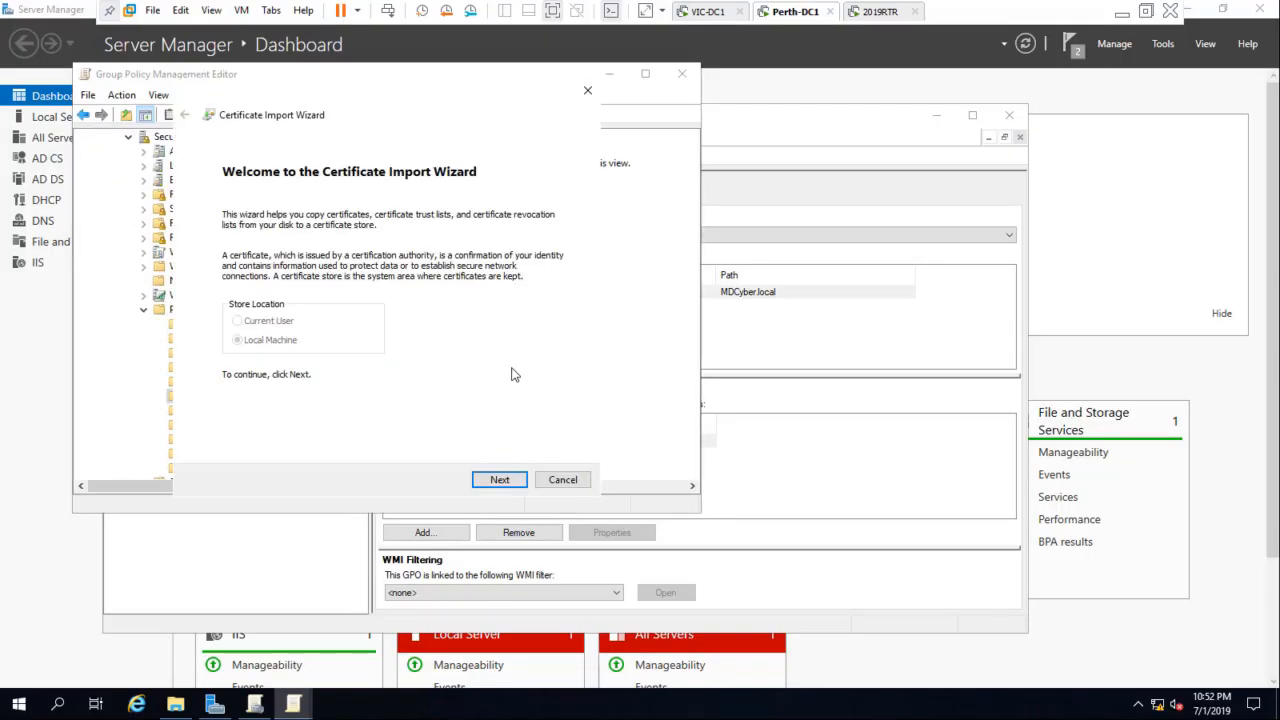
pyautogui.click(499, 479)
pyautogui.click(524, 241)
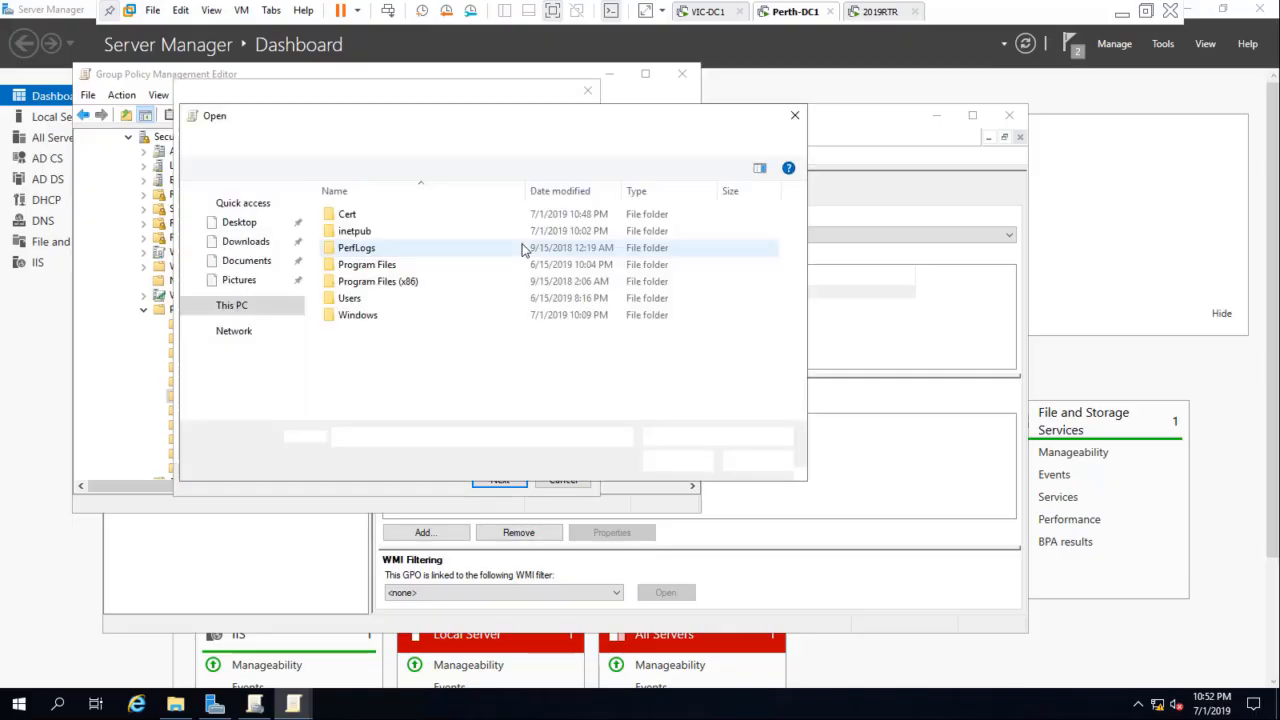
pyautogui.doubleClick(350, 216)
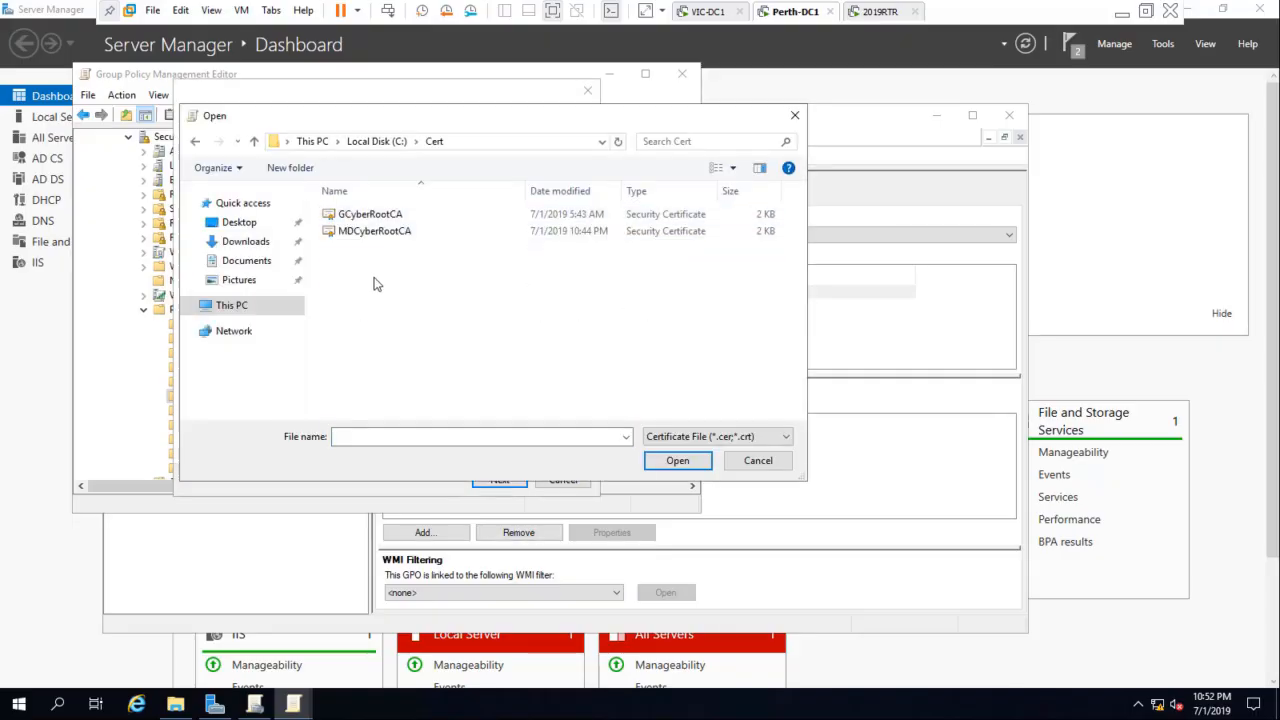
pyautogui.click(363, 236)
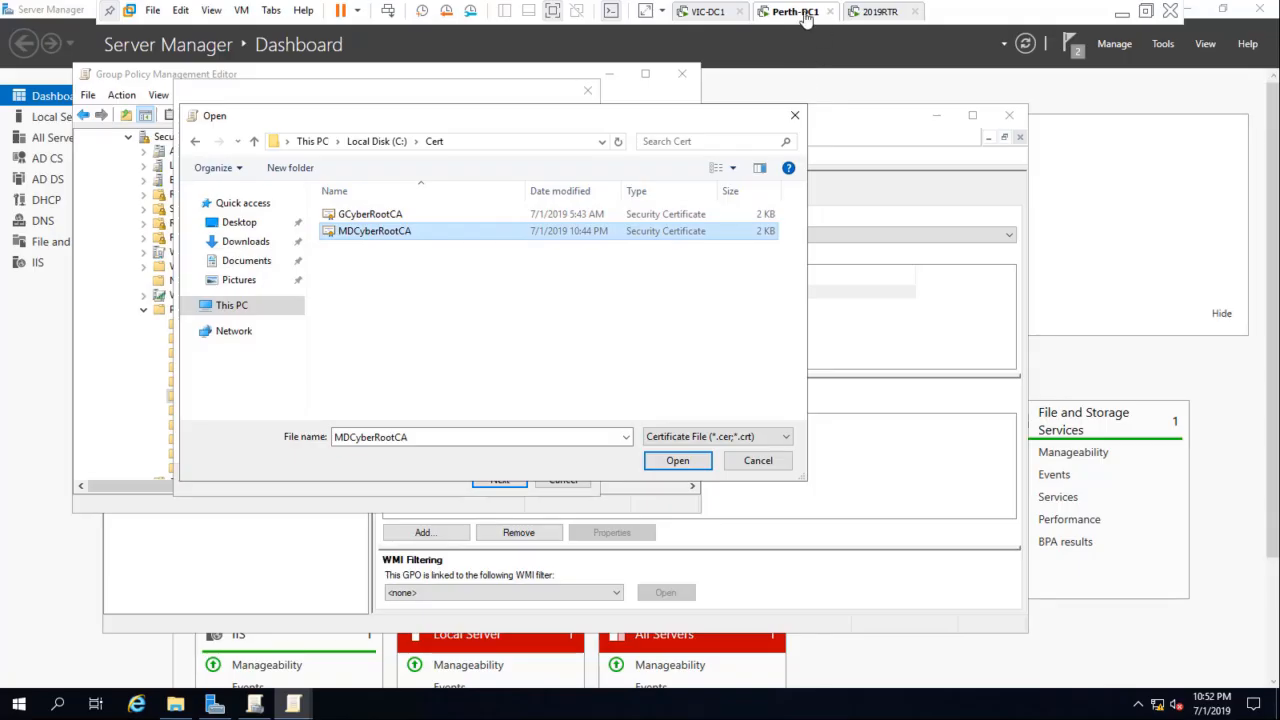
pyautogui.click(678, 462)
pyautogui.click(499, 479)
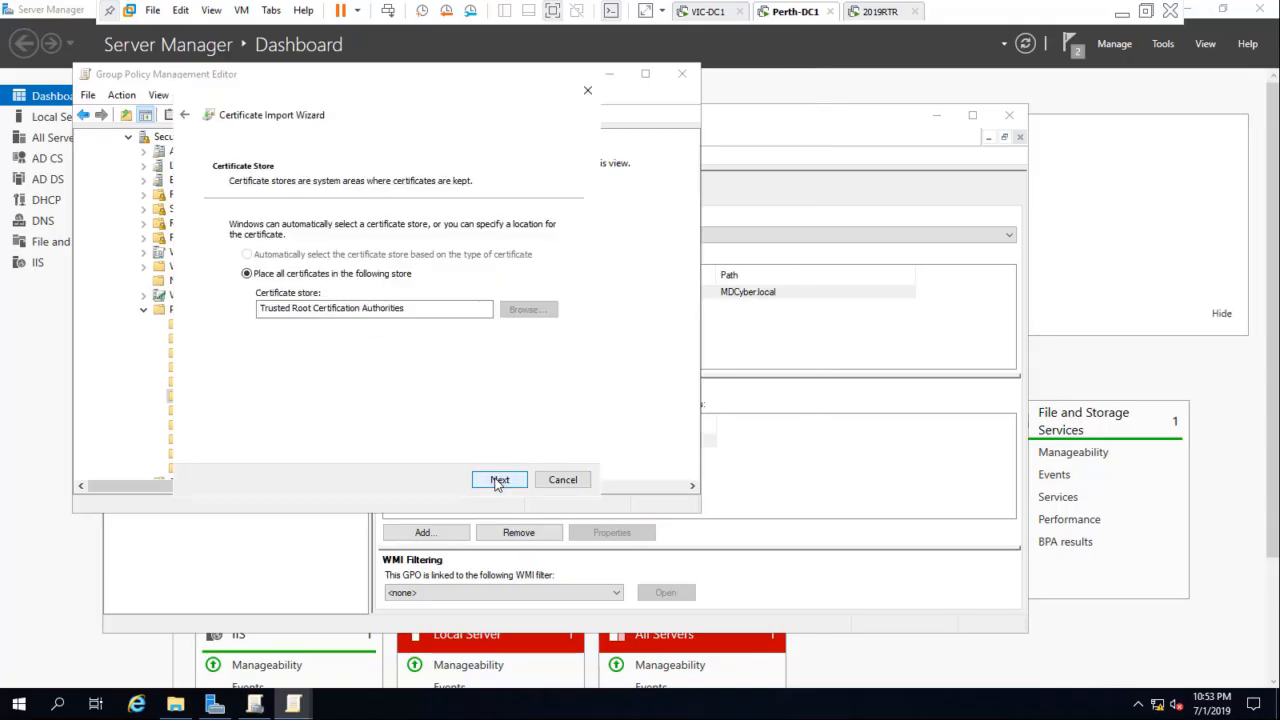
pyautogui.click(499, 479)
pyautogui.click(499, 480)
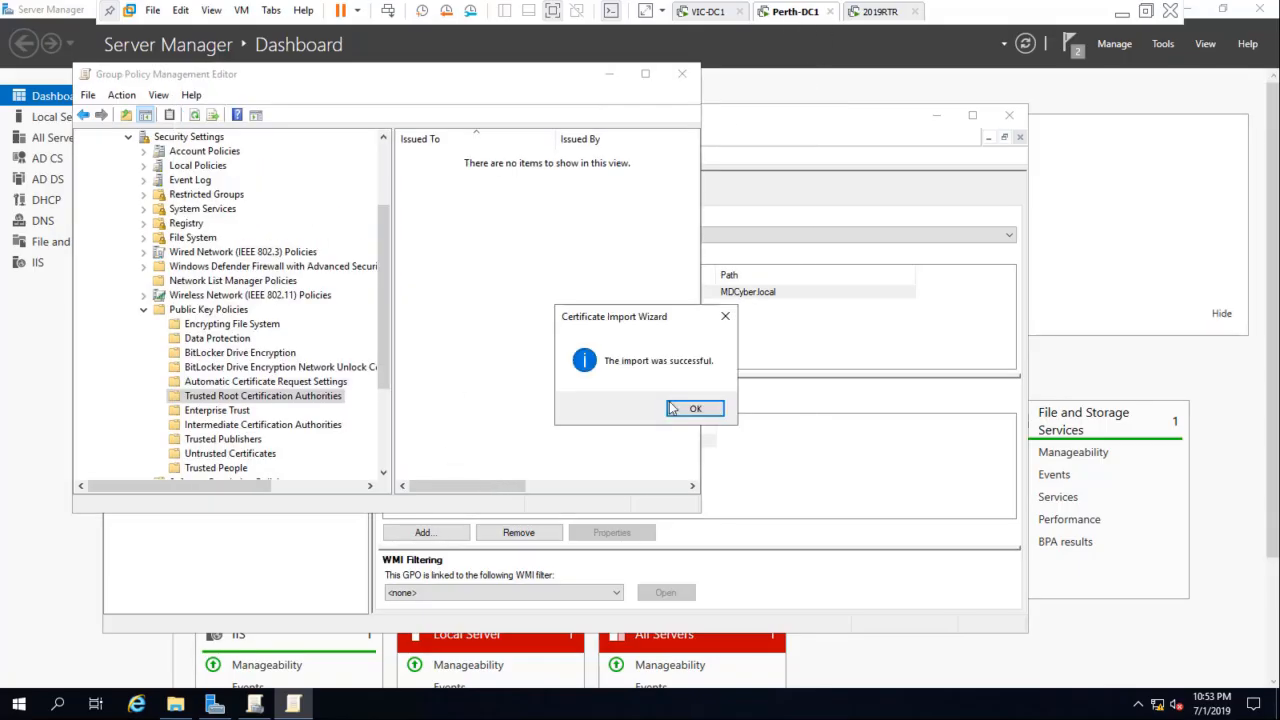
pyautogui.click(686, 410)
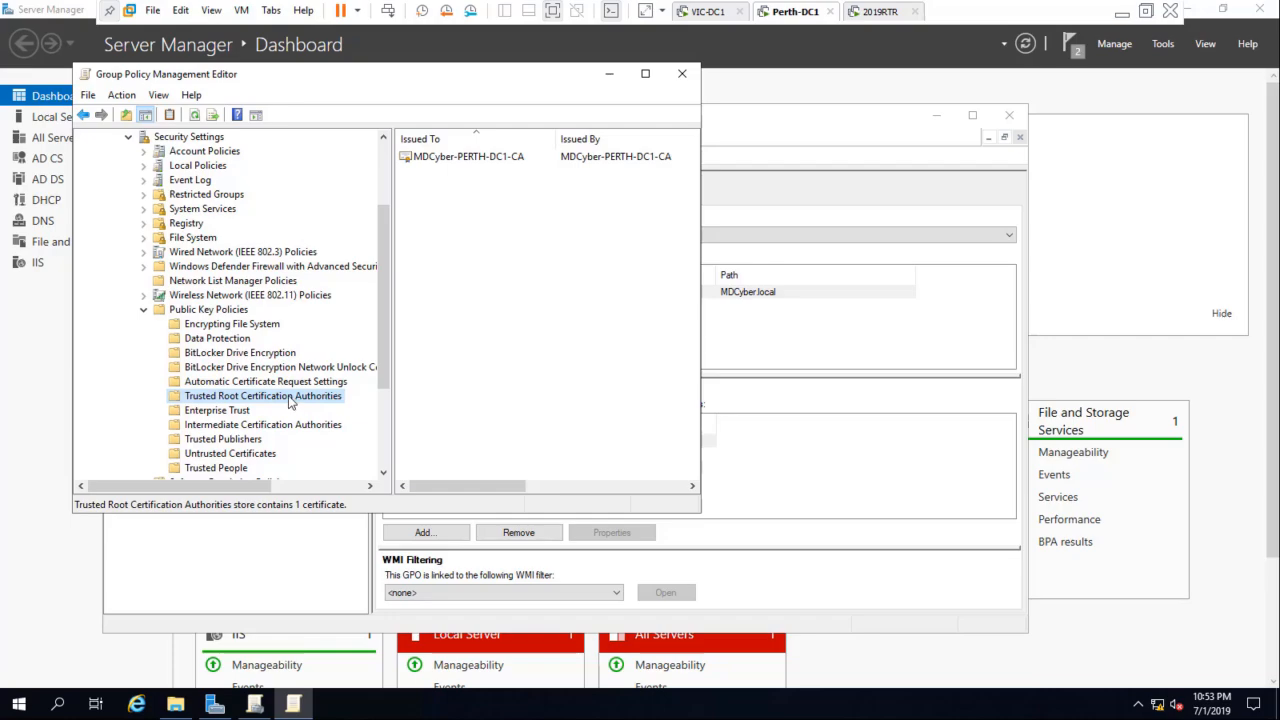
# Step: Import the GCyberRootCA certificate from C:\Cert into the MDCyber policy's Trusted Root Certification Authorities store
pyautogui.rightClick(290, 401)
pyautogui.click(333, 410)
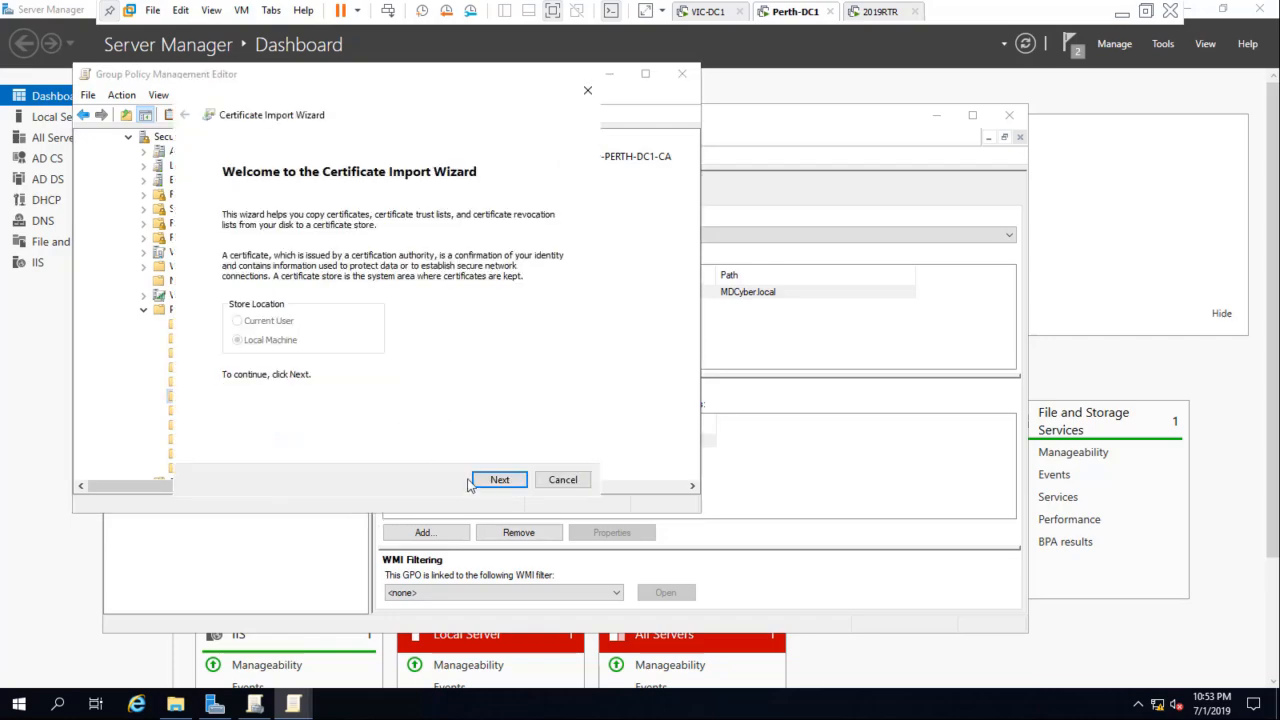
pyautogui.click(499, 480)
pyautogui.click(524, 244)
pyautogui.click(357, 220)
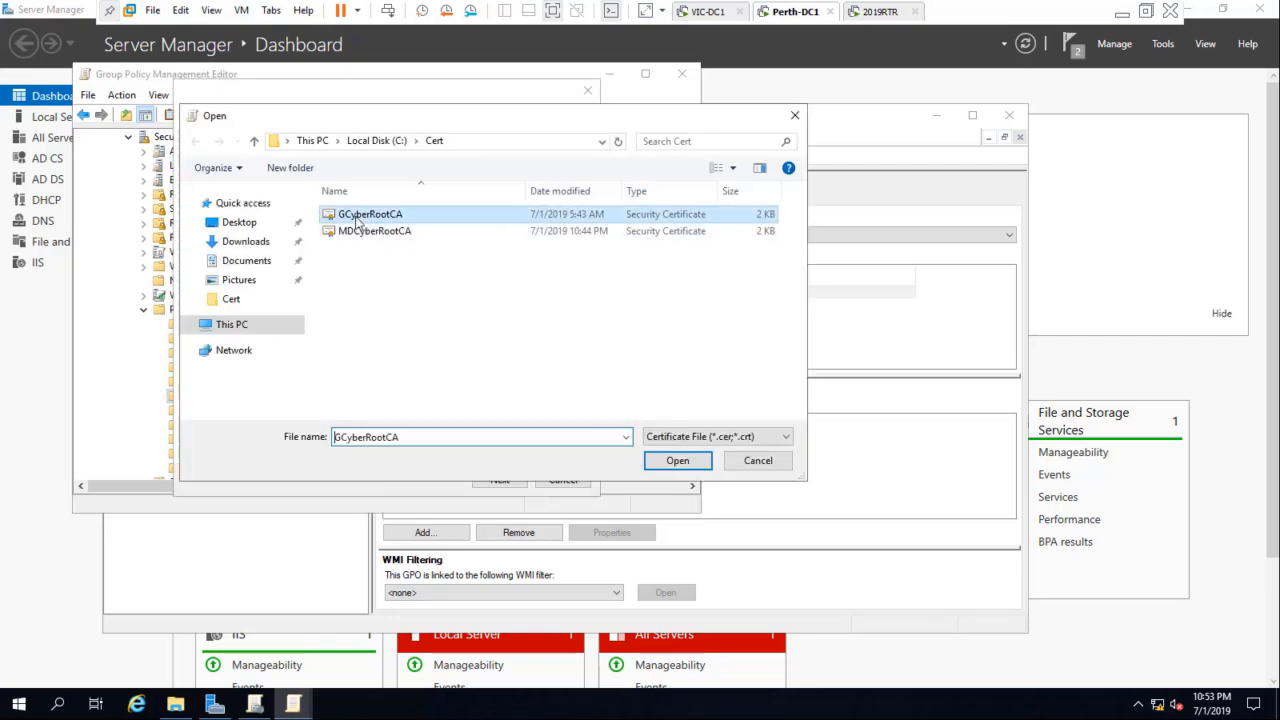
pyautogui.click(676, 460)
pyautogui.click(499, 480)
pyautogui.click(499, 480)
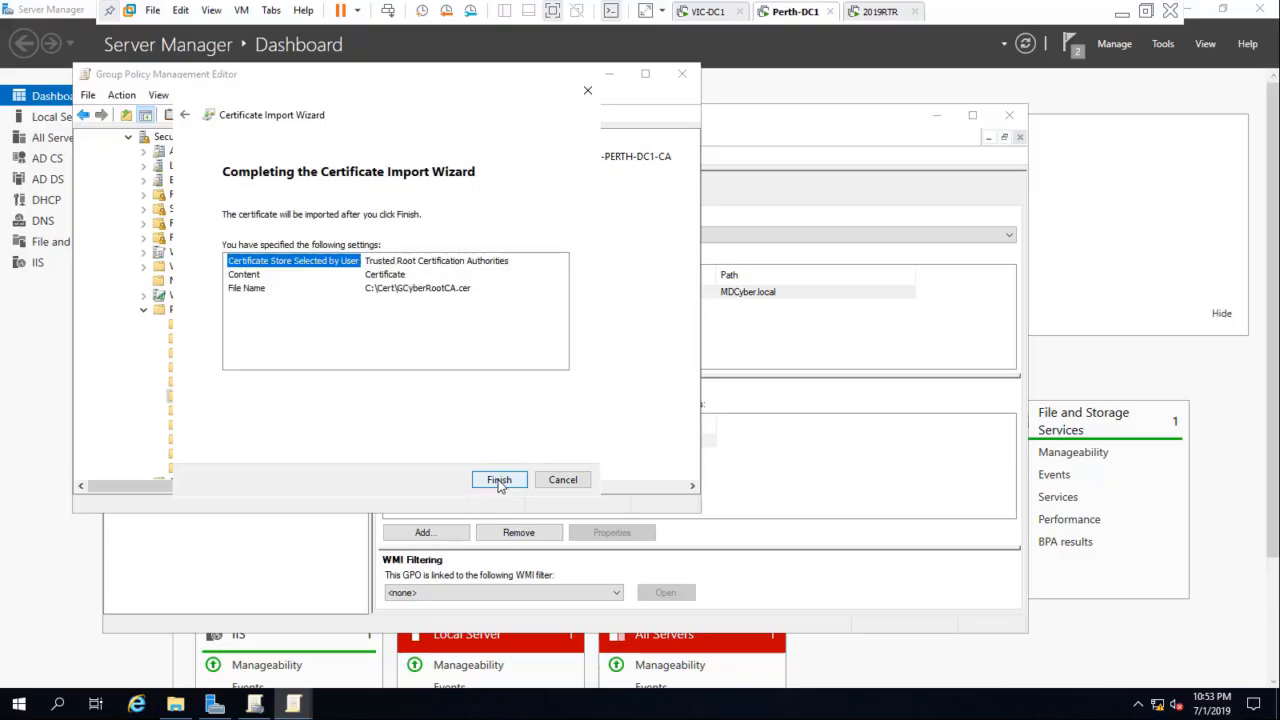
pyautogui.click(499, 480)
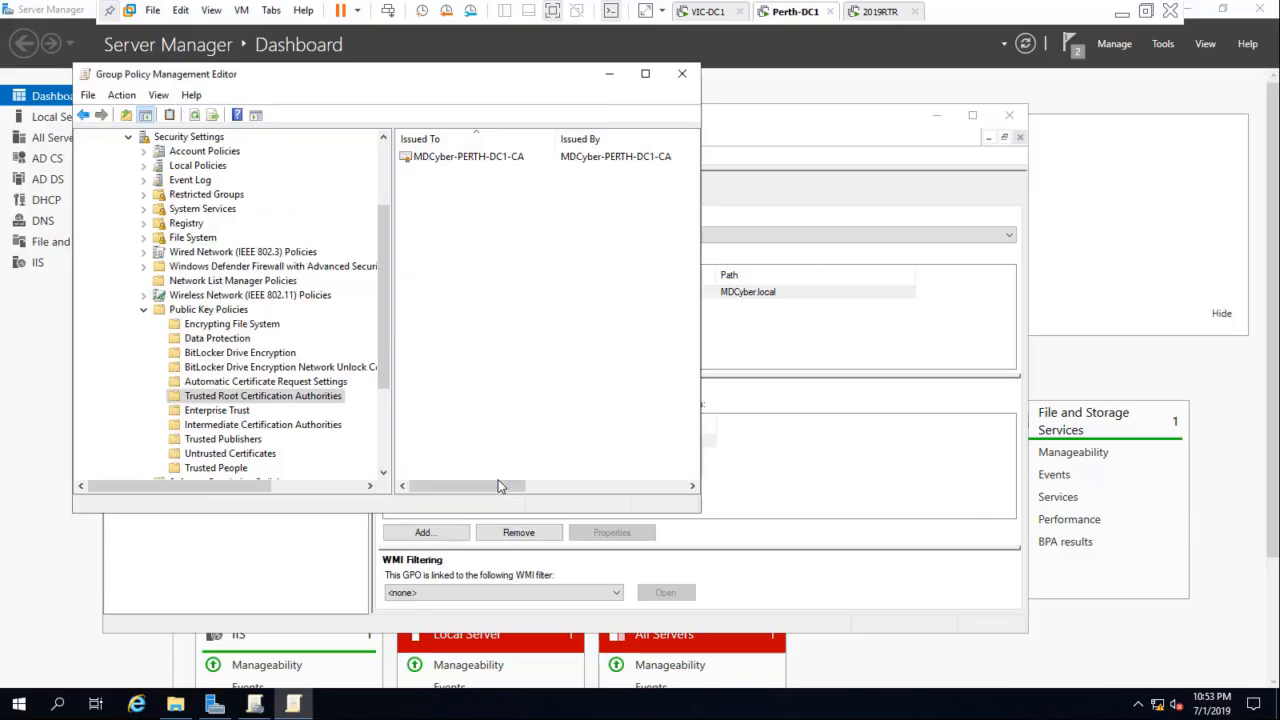
# Step: Force a Group Policy update on Perth-DC1 with gpupdate /force in a command prompt, and dismiss the certificate import message
pyautogui.rightClick(20, 700)
pyautogui.click(38, 630)
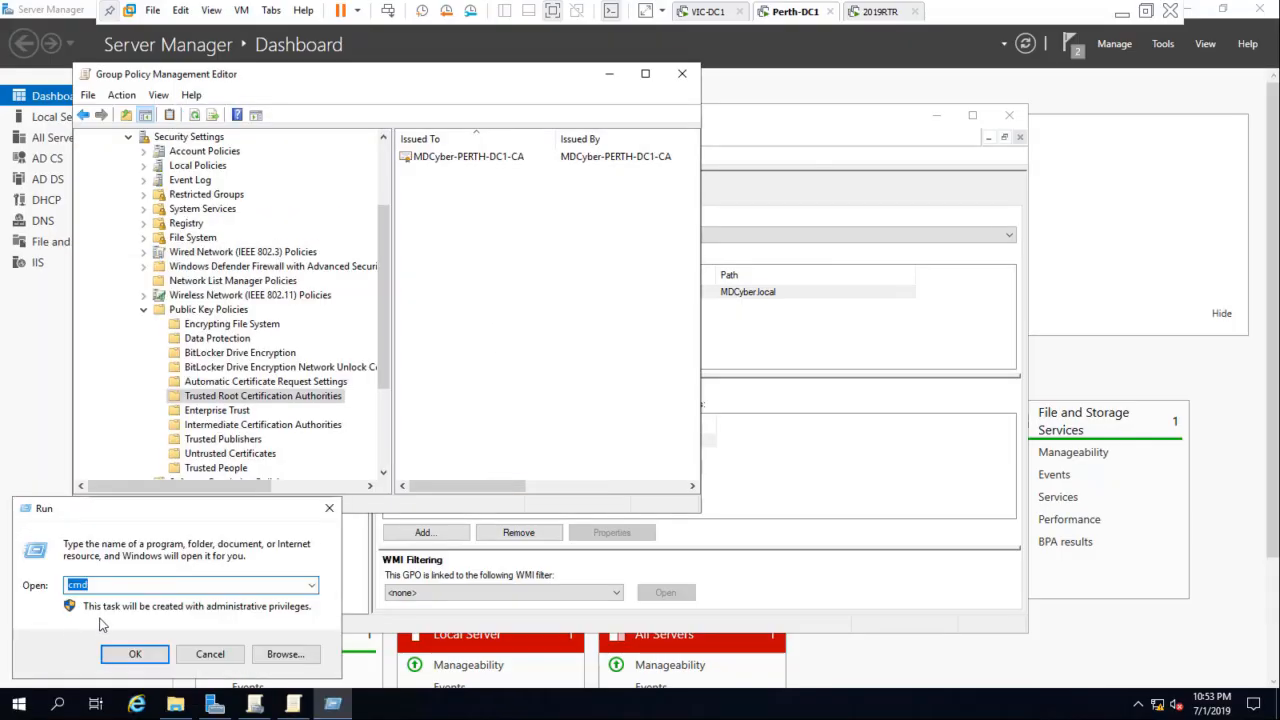
pyautogui.press('Return')
pyautogui.moveTo(508, 138); pyautogui.dragTo(891, 314)
pyautogui.click(712, 400)
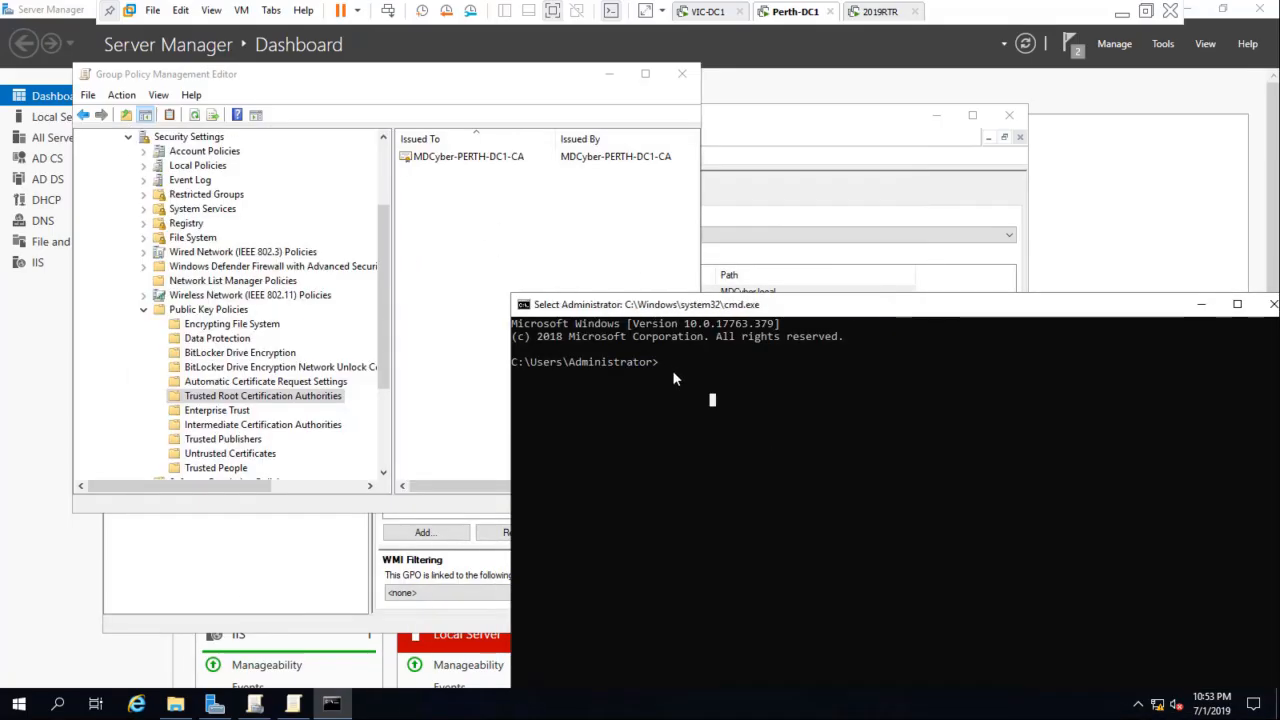
pyautogui.press('Escape')
pyautogui.write('gp')
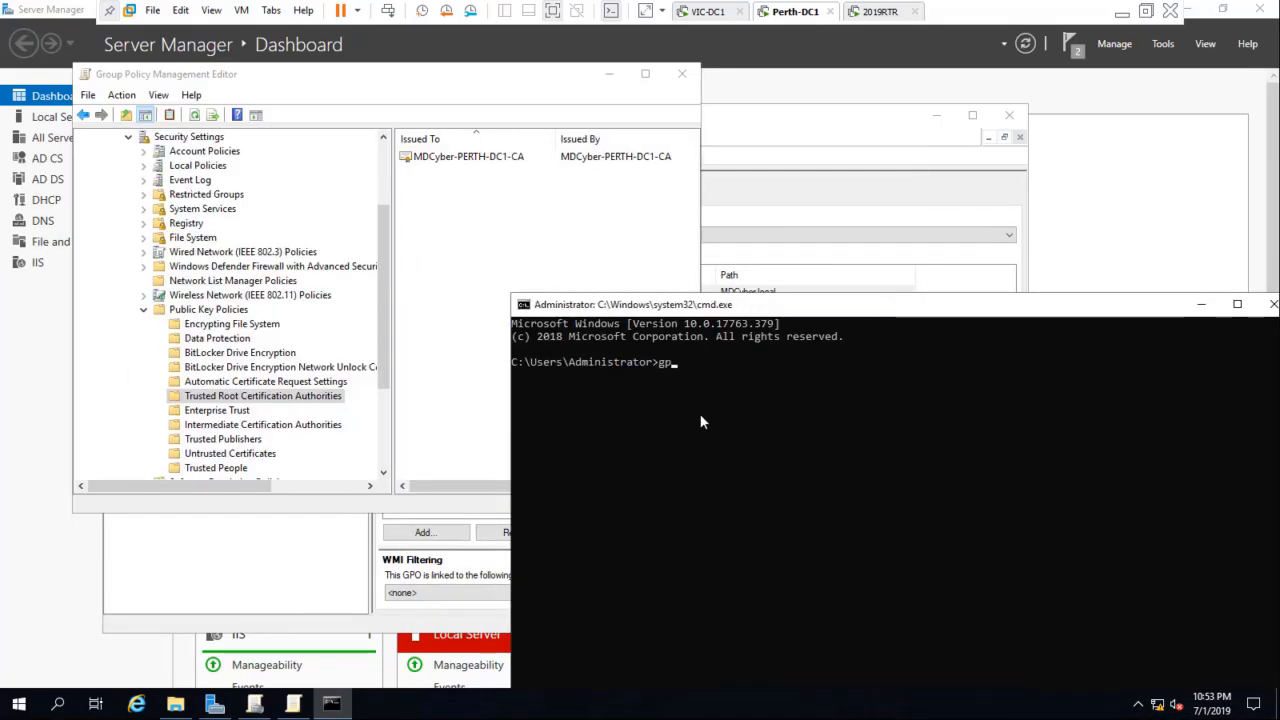
pyautogui.write('update /fo')
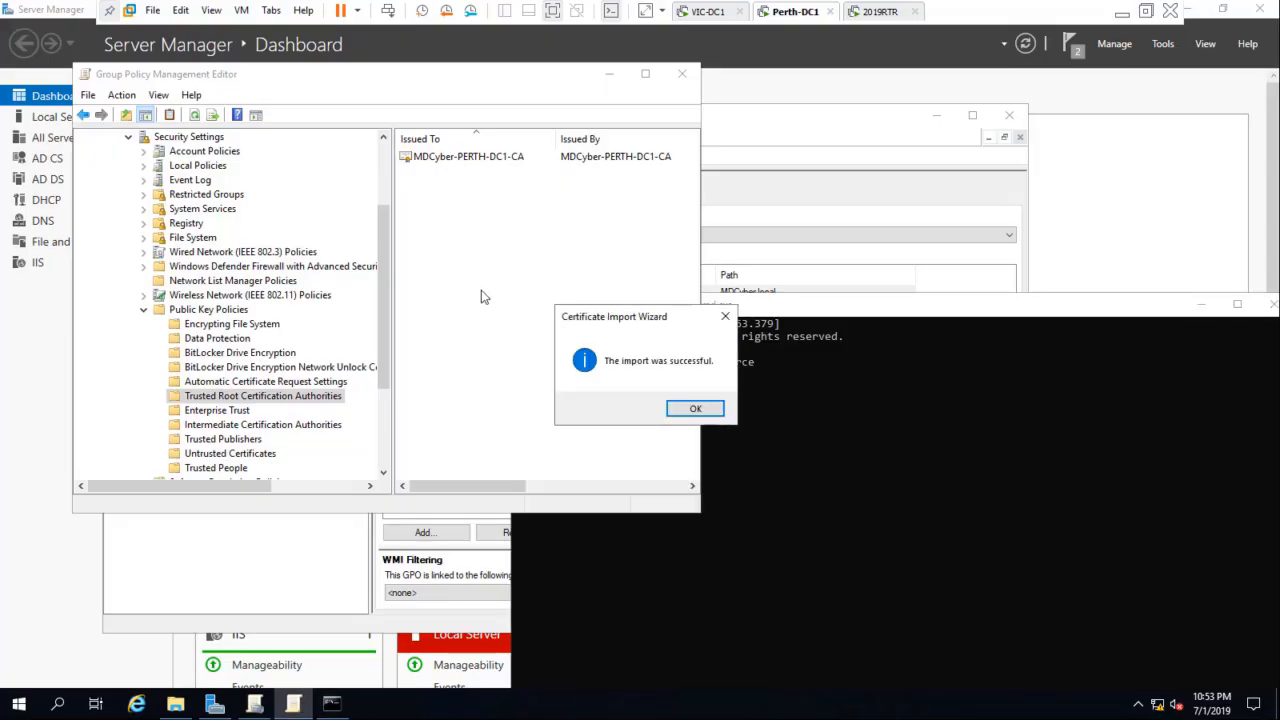
pyautogui.click(695, 410)
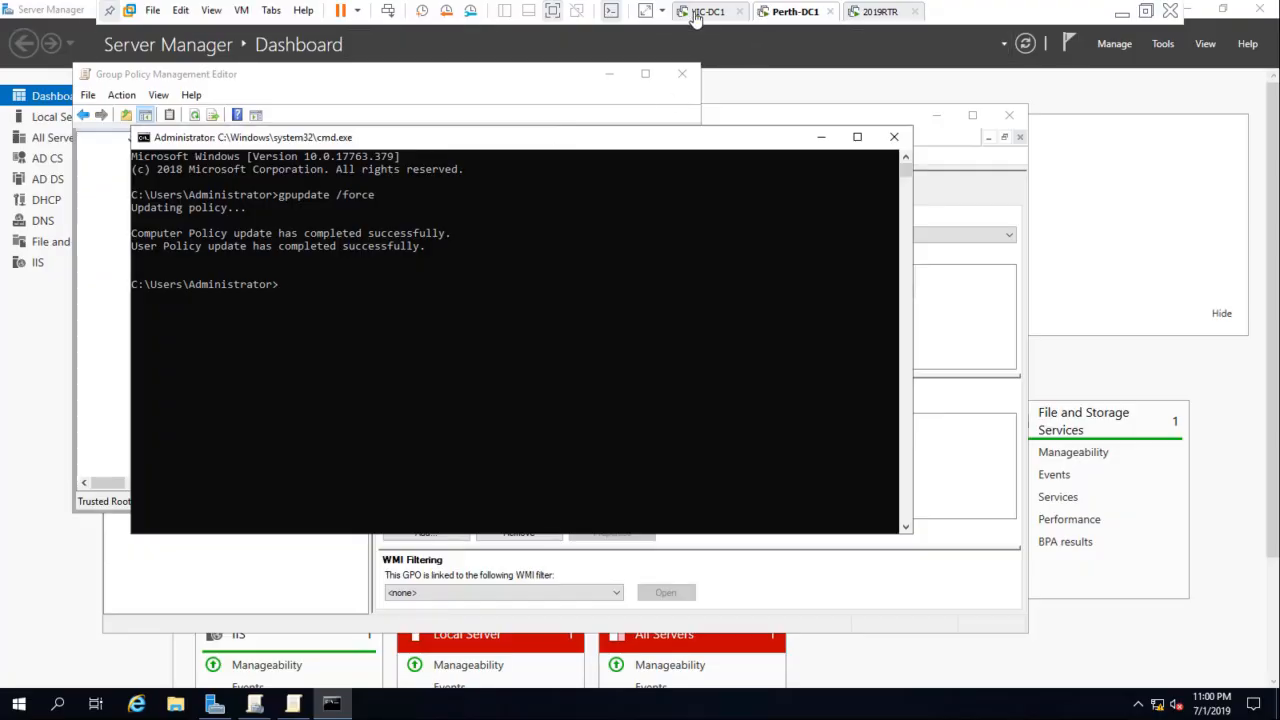
# Step: Check the policy update on VIC-DC1, return to Perth-DC1 and close its command prompt, policy editor and Group Policy Management windows
pyautogui.click(706, 11)
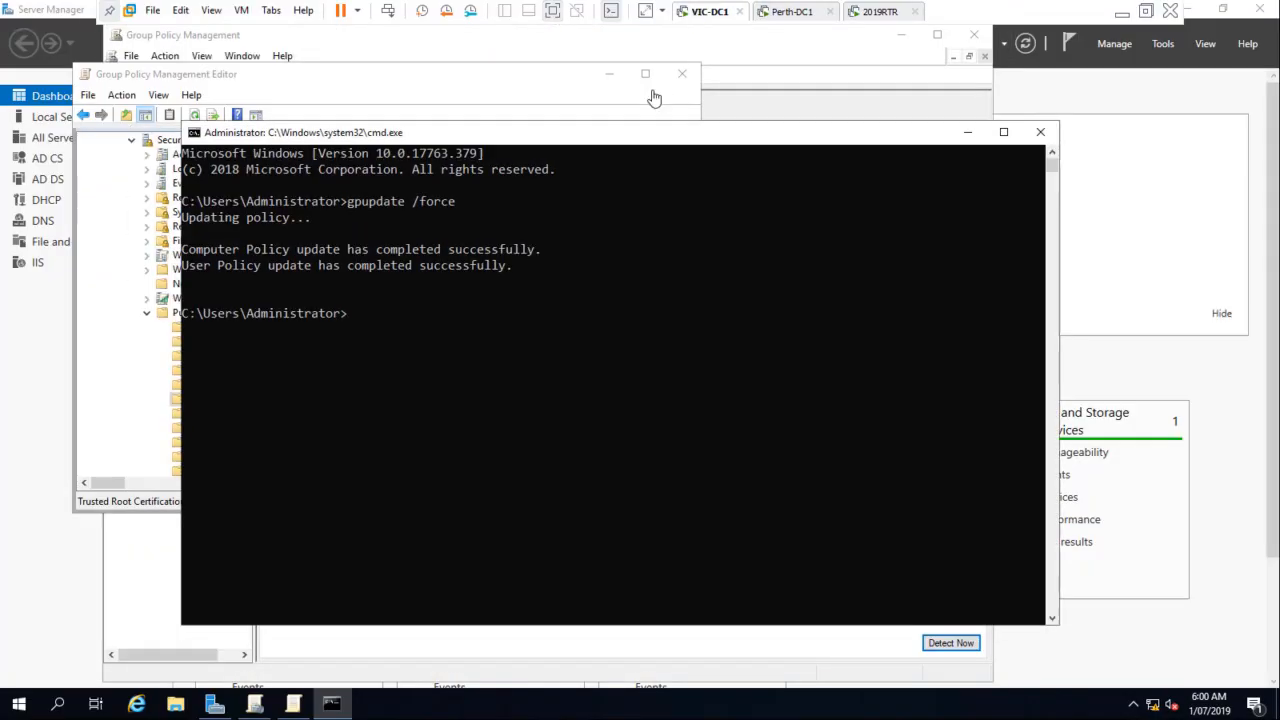
pyautogui.click(797, 11)
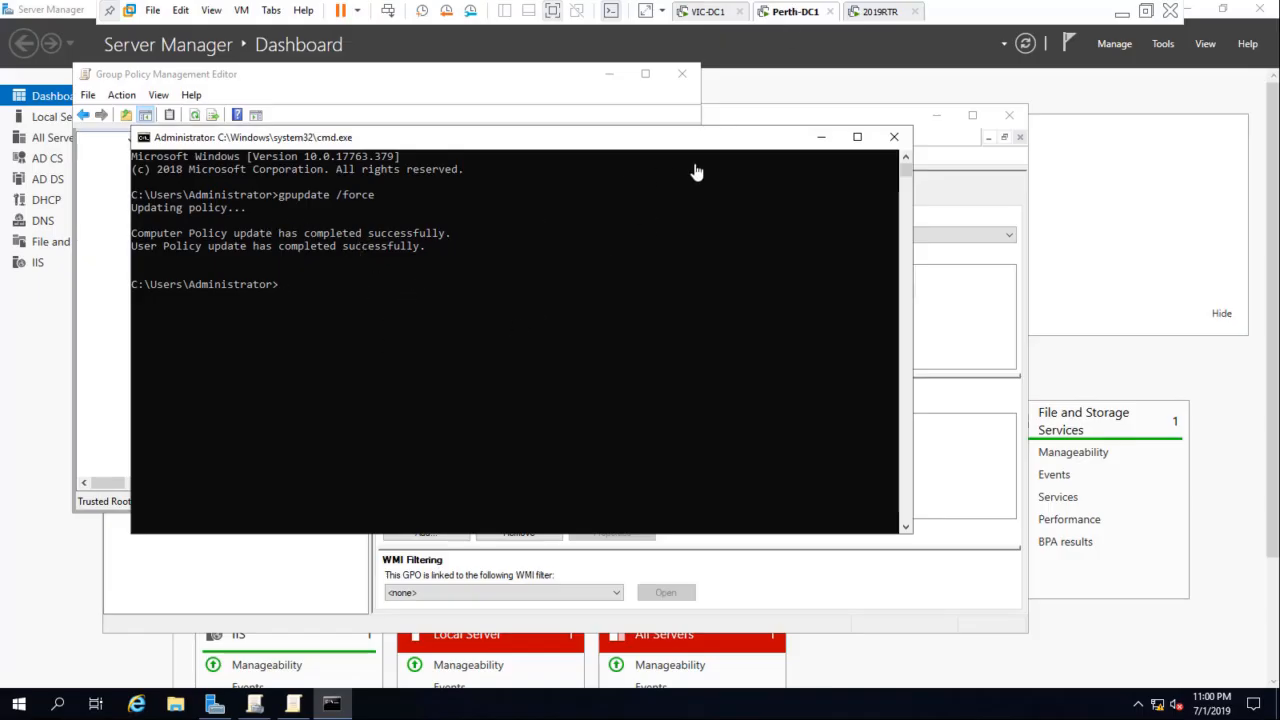
pyautogui.click(894, 137)
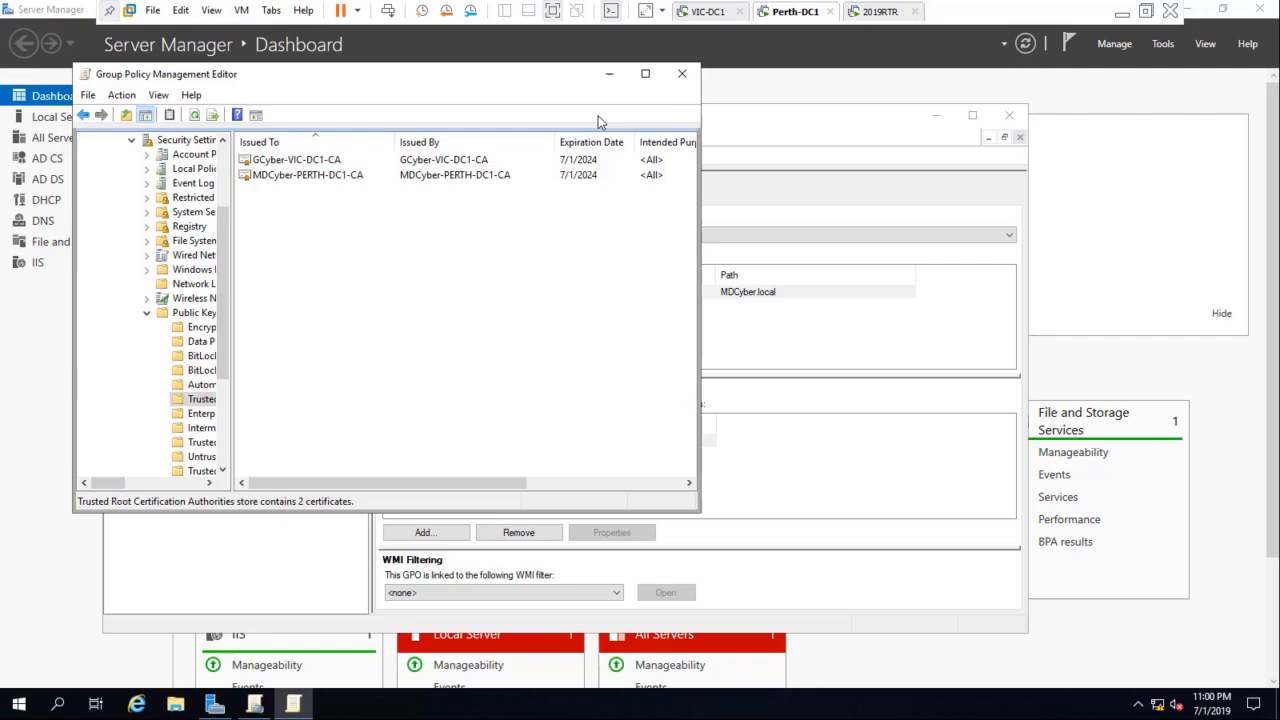
pyautogui.click(682, 75)
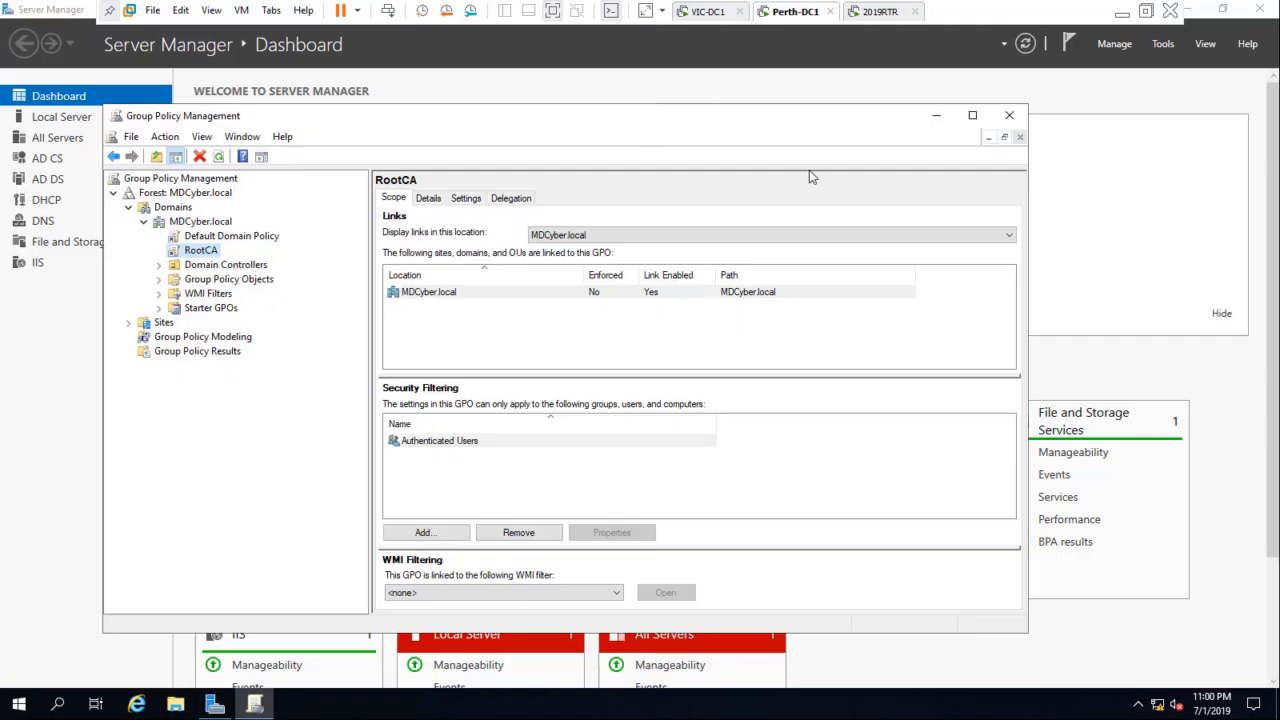
pyautogui.click(1009, 116)
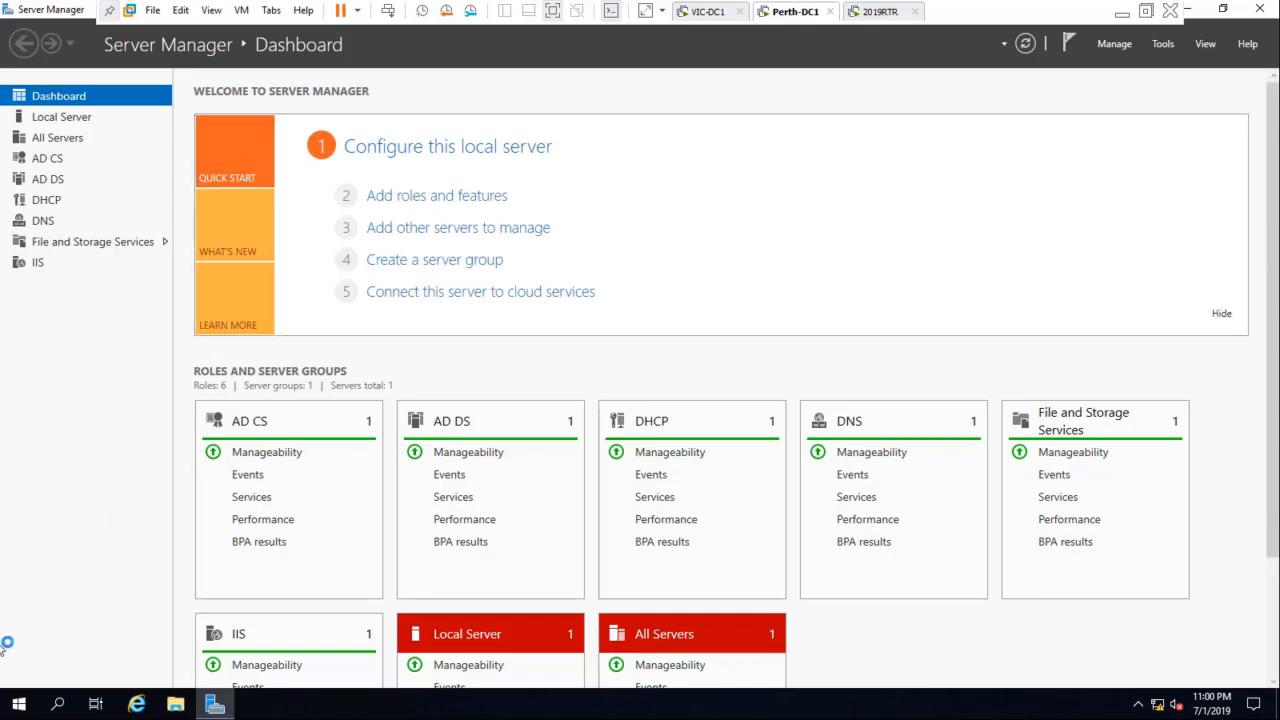
# Step: Shut down the Perth-DC1 server with the reason Other (Unplanned)
pyautogui.click(28, 707)
pyautogui.click(19, 668)
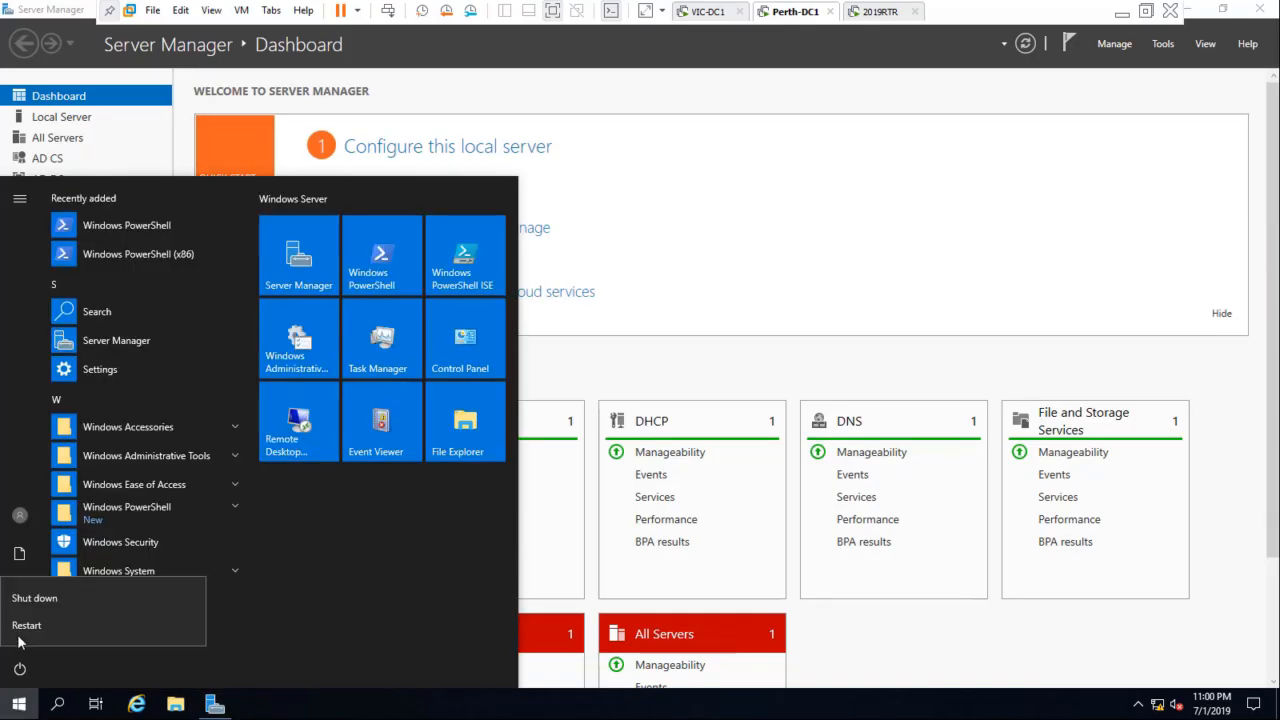
pyautogui.click(32, 600)
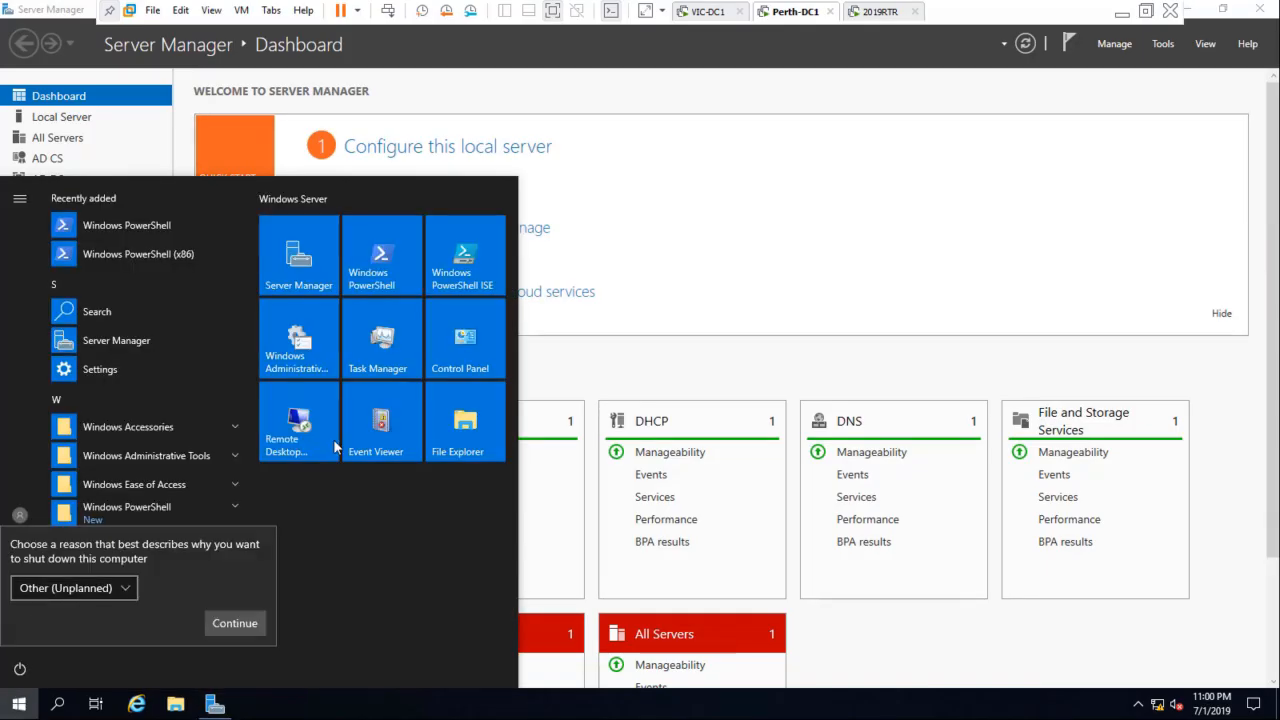
pyautogui.click(246, 623)
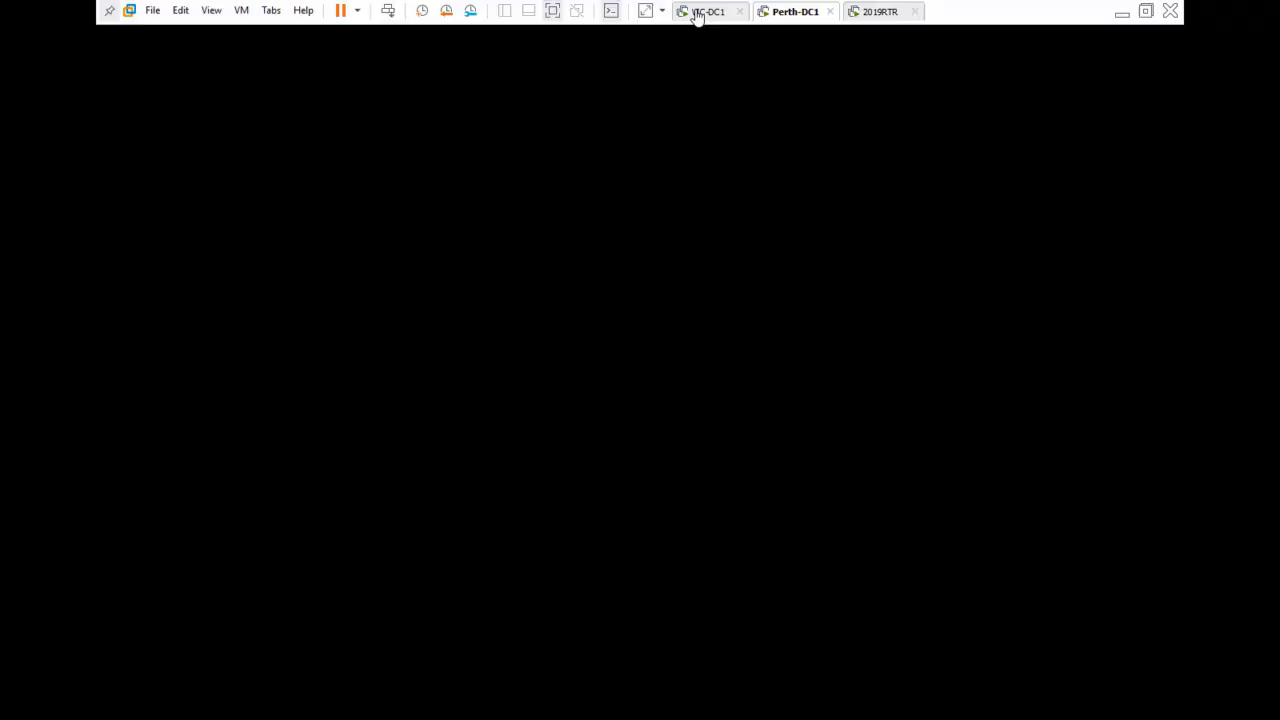
# Step: Switch to VIC-DC1 and close its command prompt, policy editor and Group Policy Management windows
pyautogui.click(698, 12)
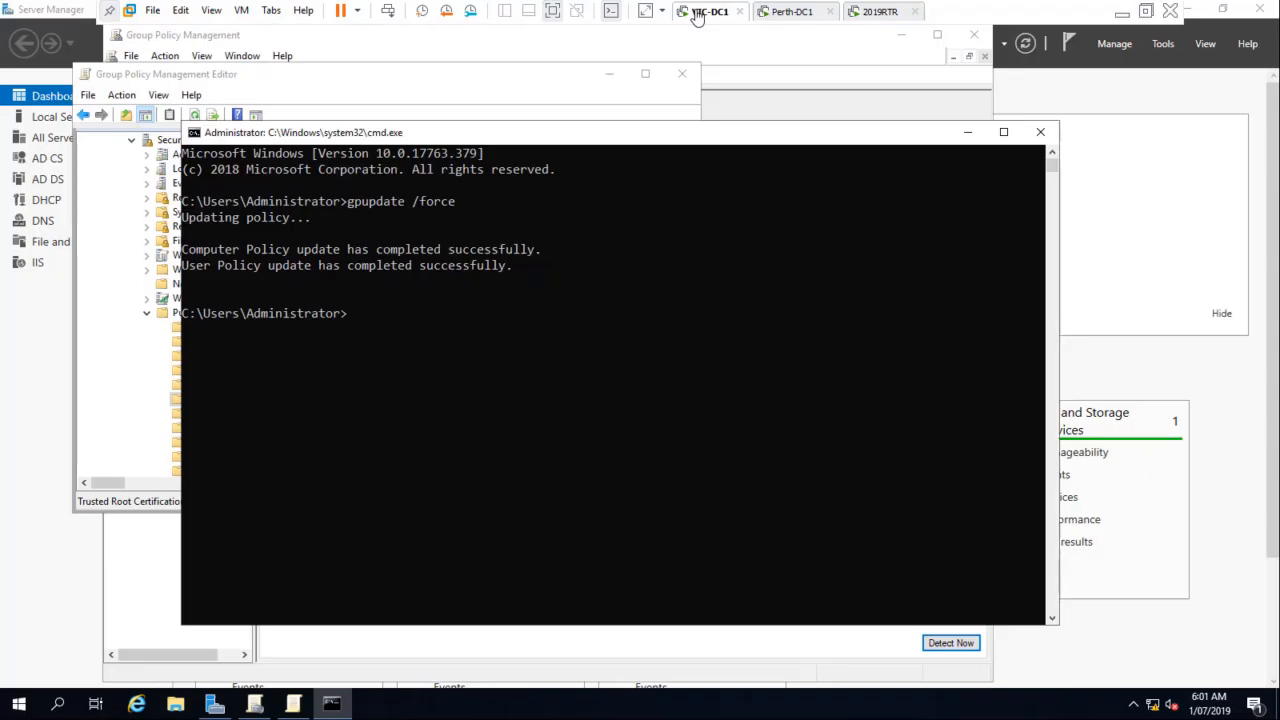
pyautogui.click(1040, 133)
pyautogui.click(682, 74)
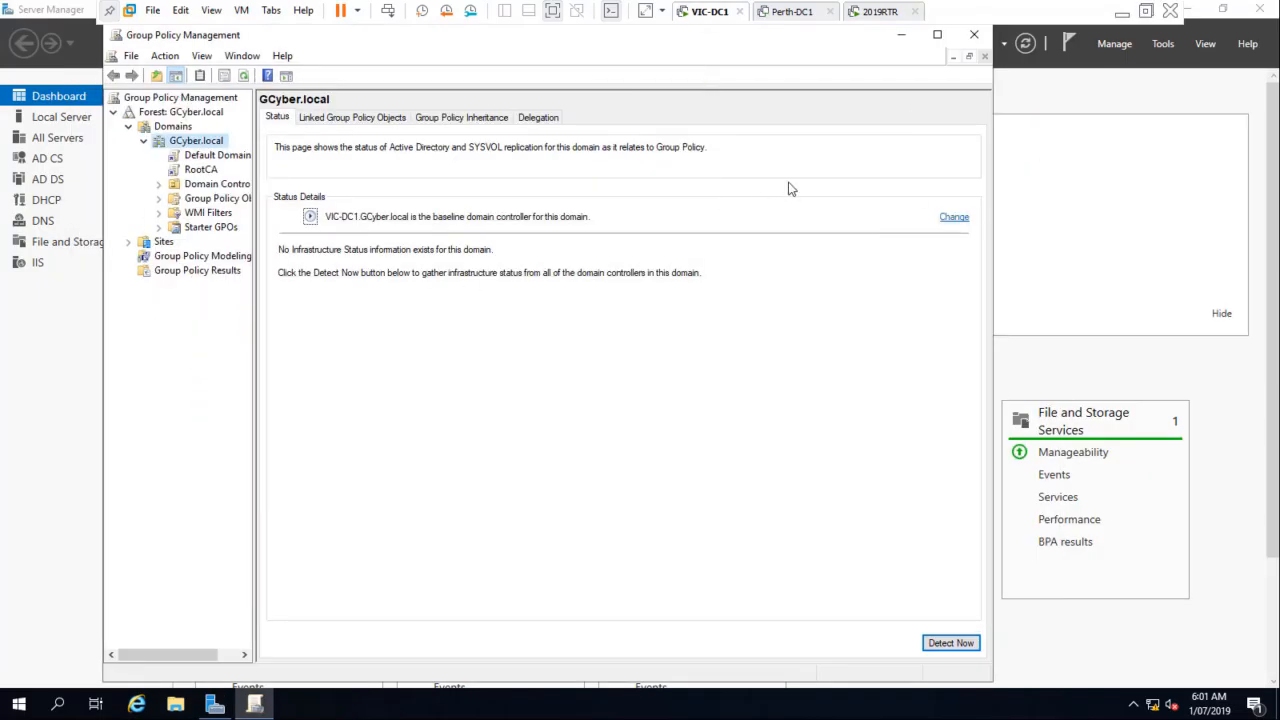
pyautogui.click(974, 34)
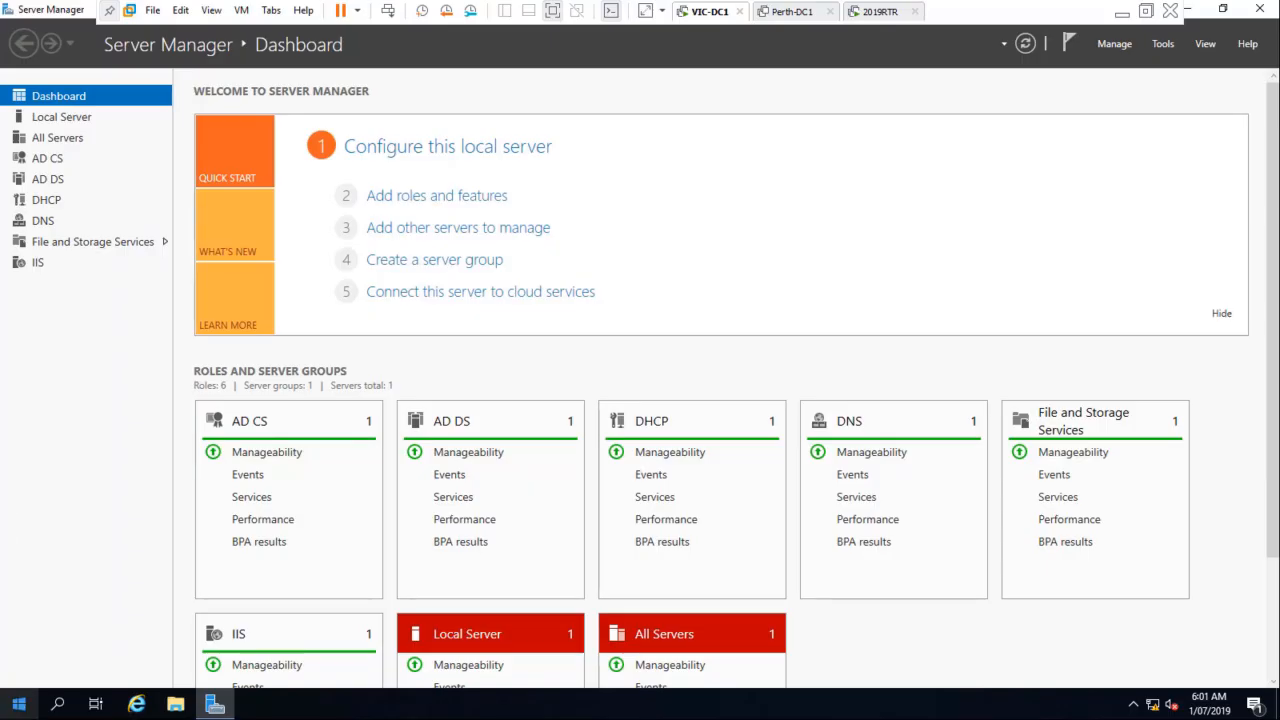
# Step: Shut down the VIC-DC1 server from Windows
pyautogui.rightClick(16, 710)
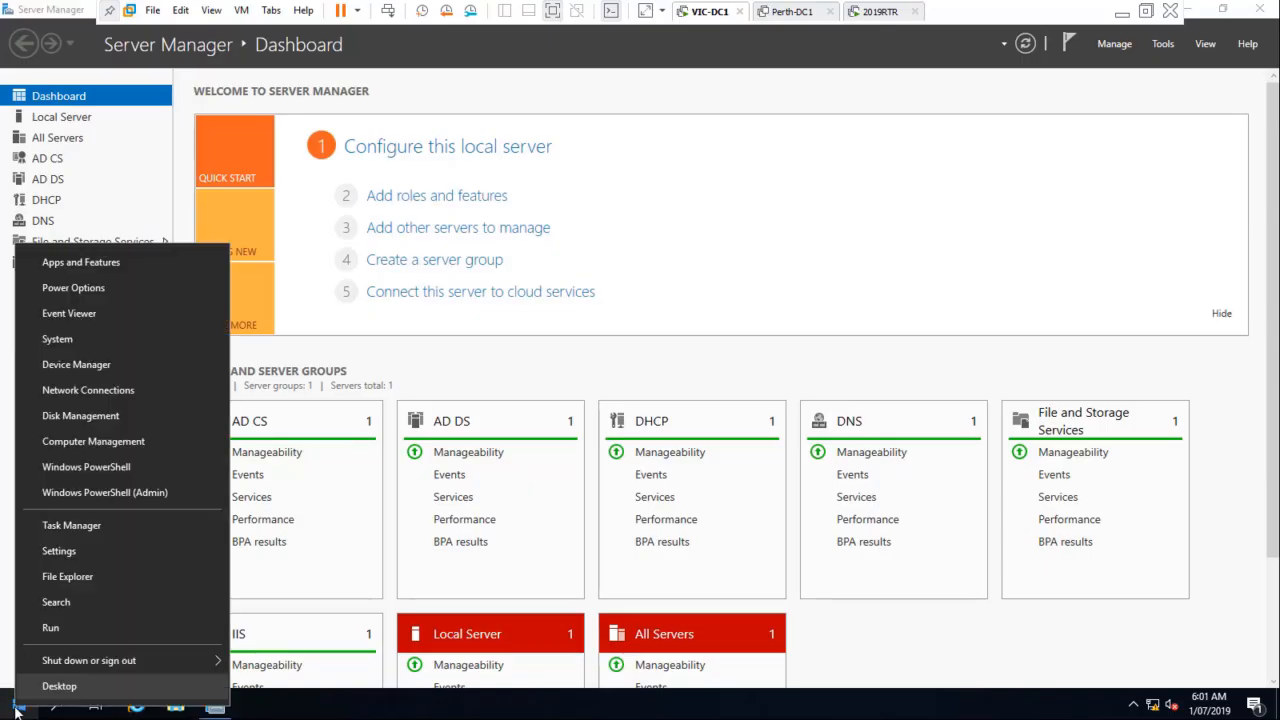
pyautogui.click(16, 710)
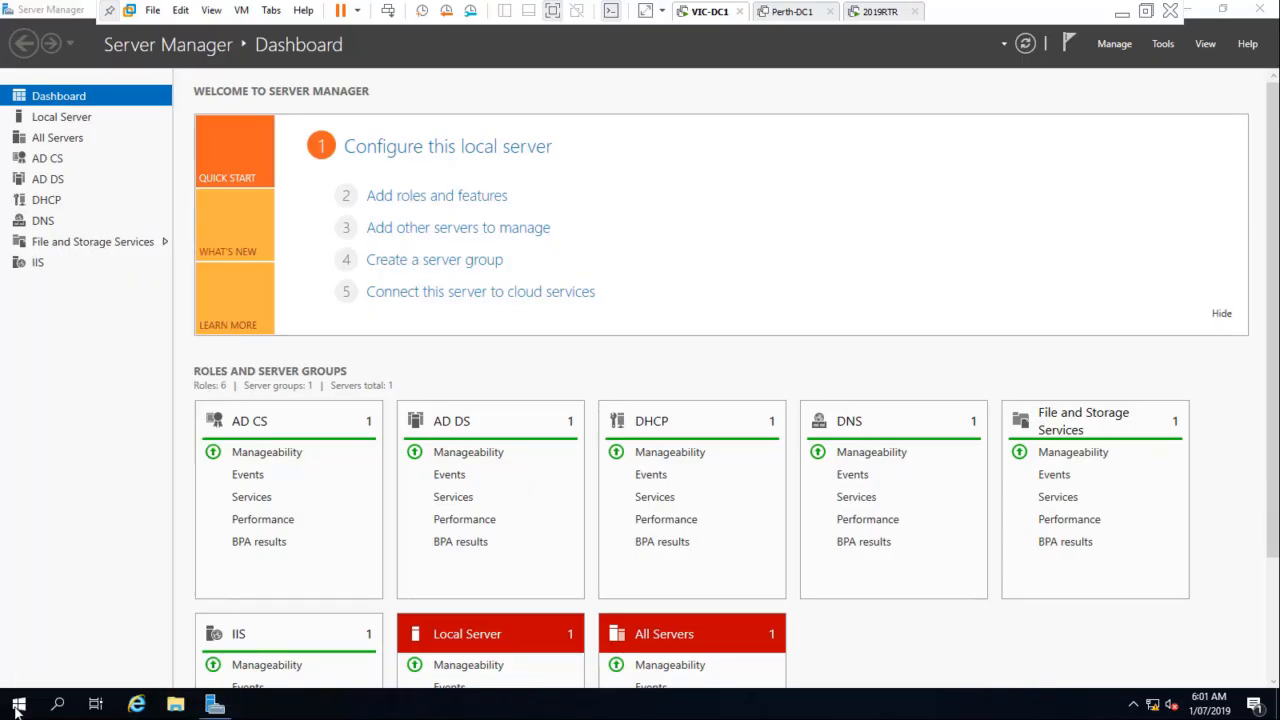
pyautogui.click(16, 710)
pyautogui.click(20, 515)
pyautogui.click(19, 668)
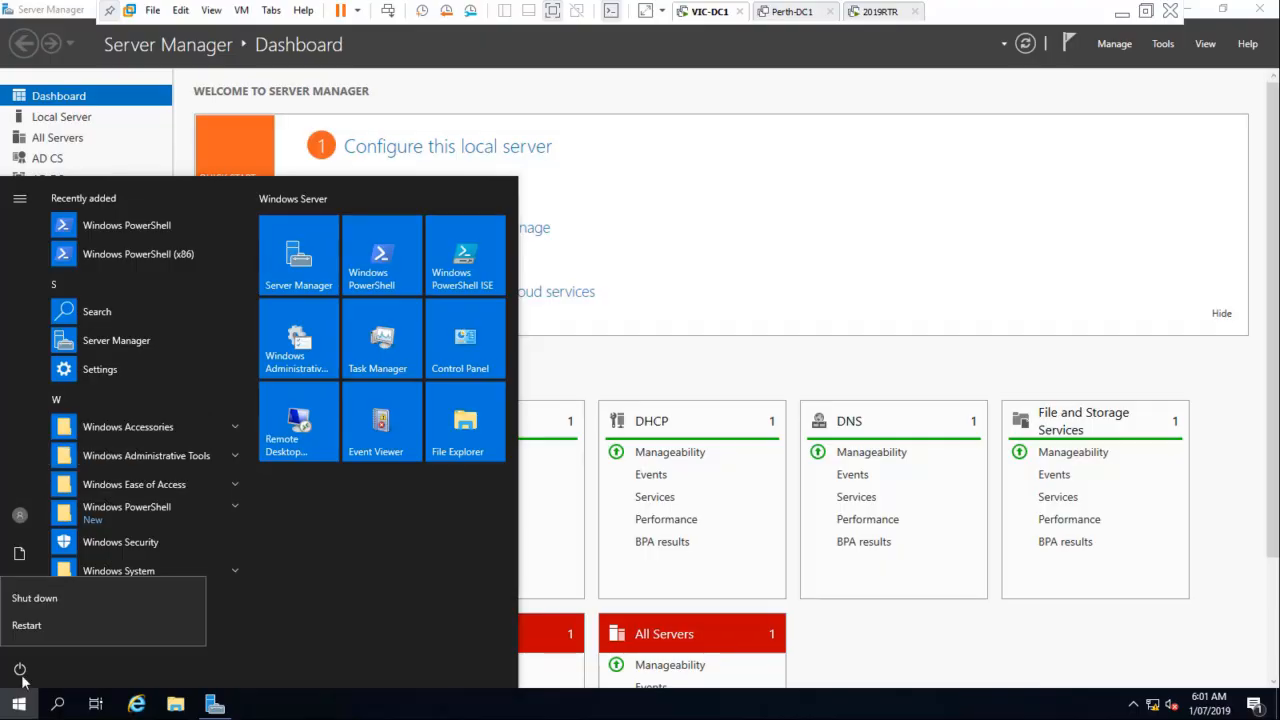
pyautogui.click(44, 624)
pyautogui.click(248, 544)
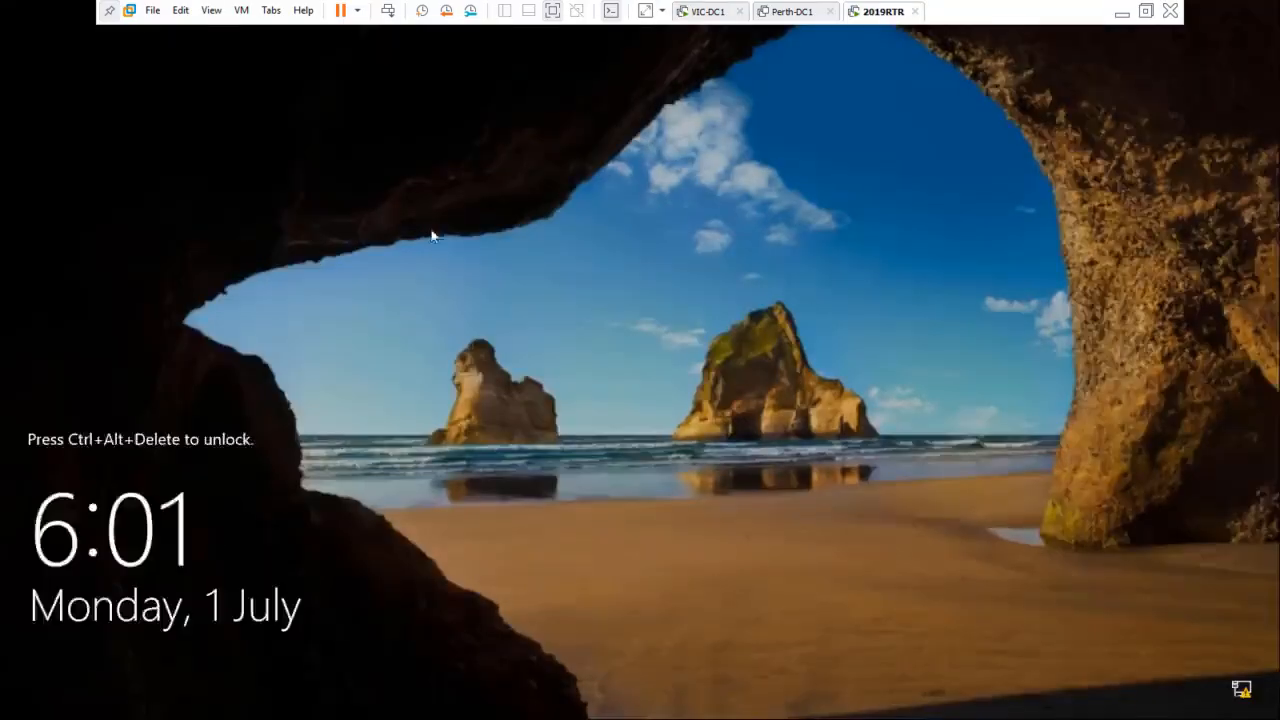
# Step: Shut down the 2019RTR guest and leave full-screen mode to return to the virtual machine library
pyautogui.click(359, 12)
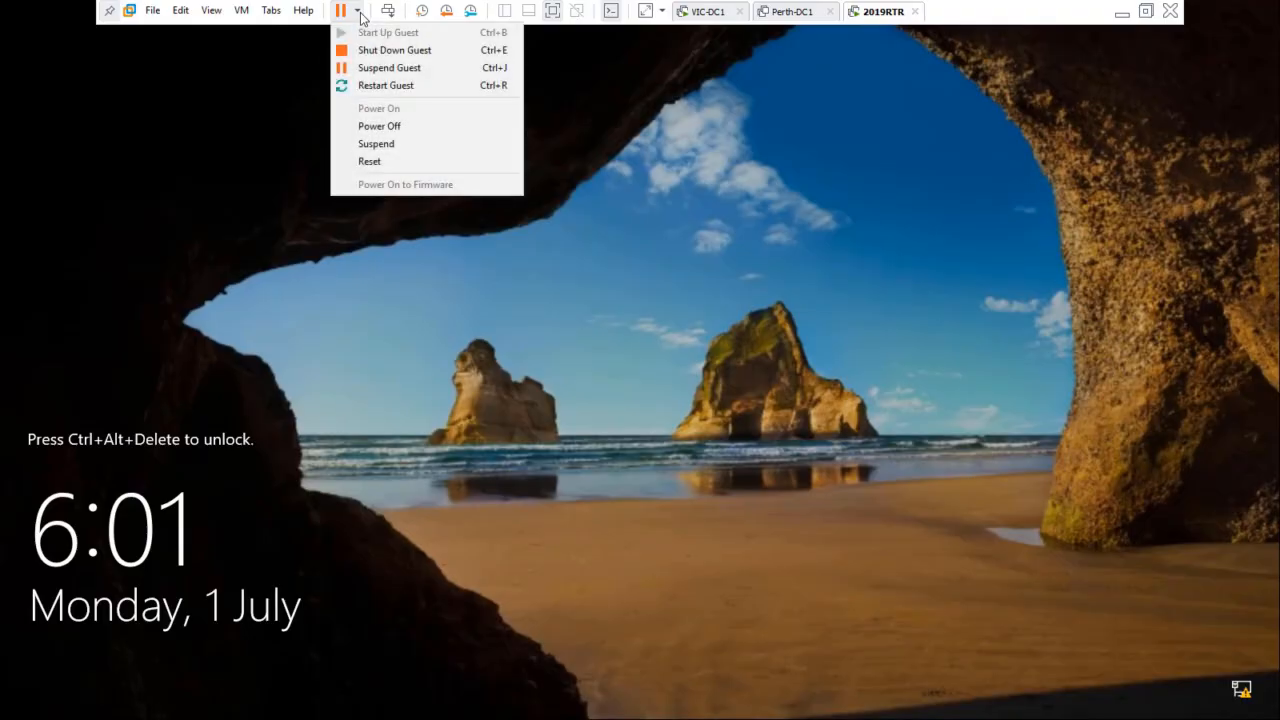
pyautogui.click(373, 51)
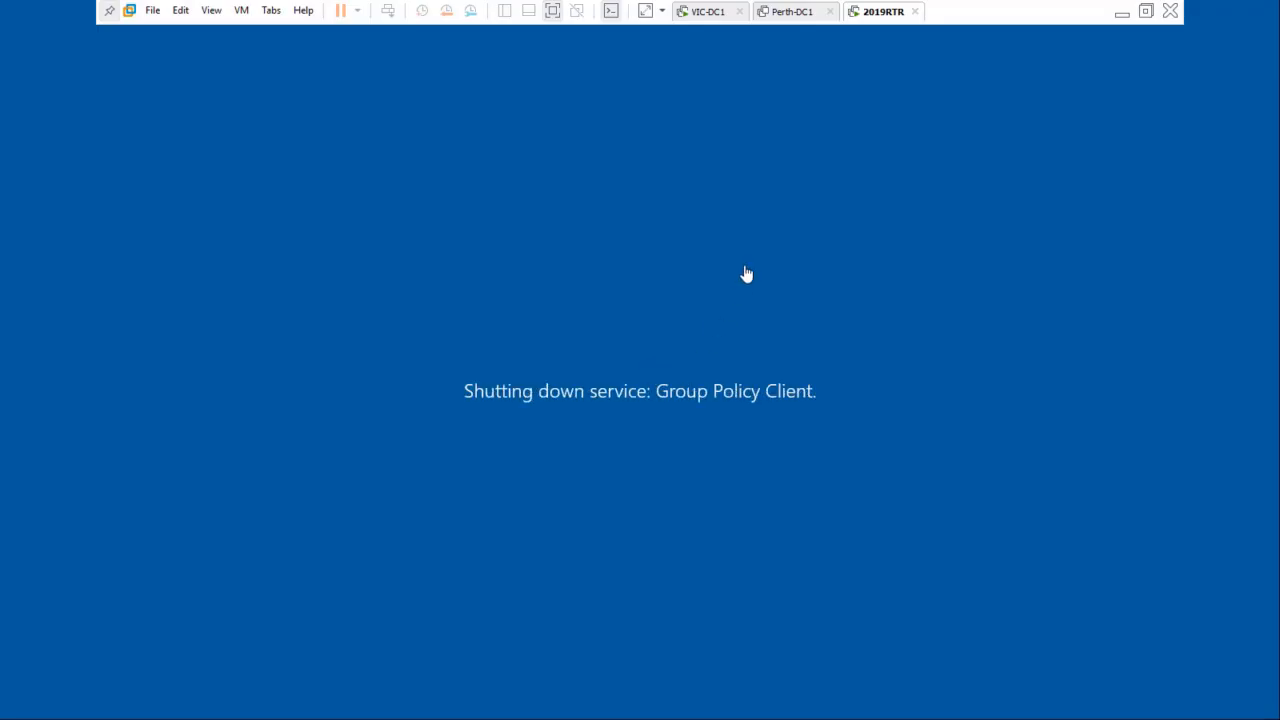
pyautogui.click(1146, 14)
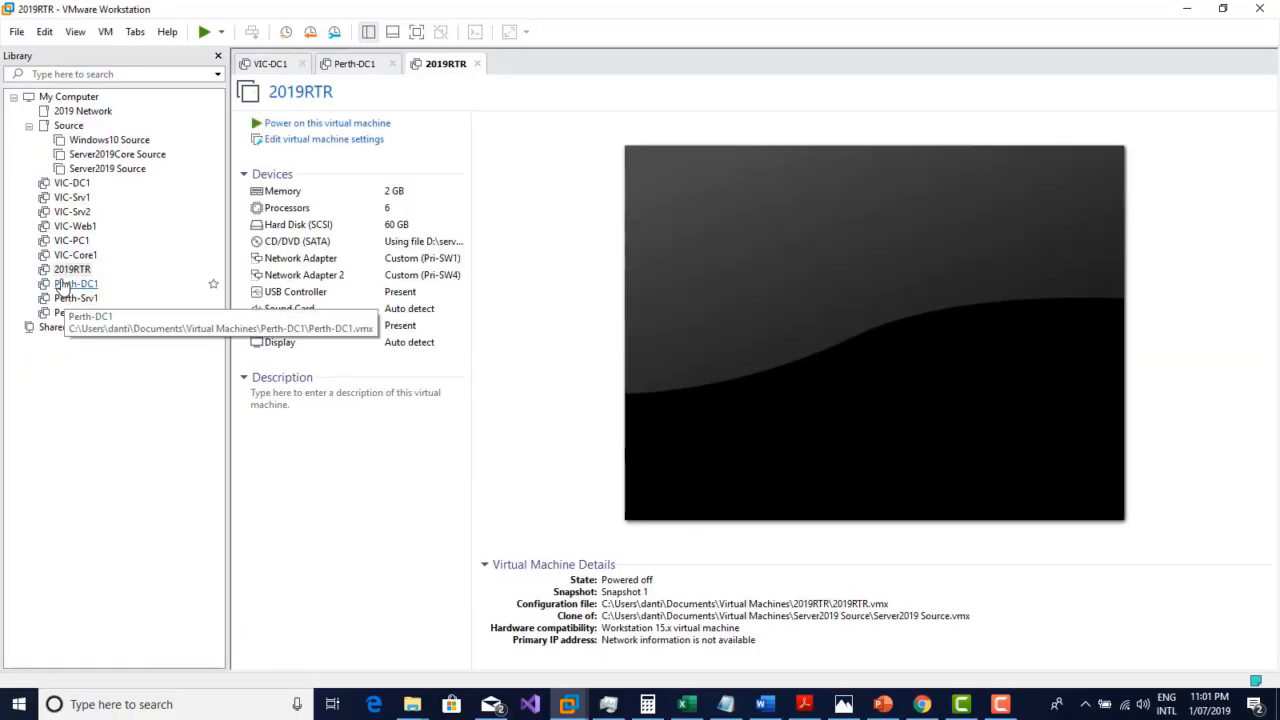
# Step: Set up a new snapshot of Perth-DC1 with the description "CA is installed and exch CARoot with VIC-DC1 Gcyber.local"
pyautogui.click(78, 285)
pyautogui.rightClick(81, 289)
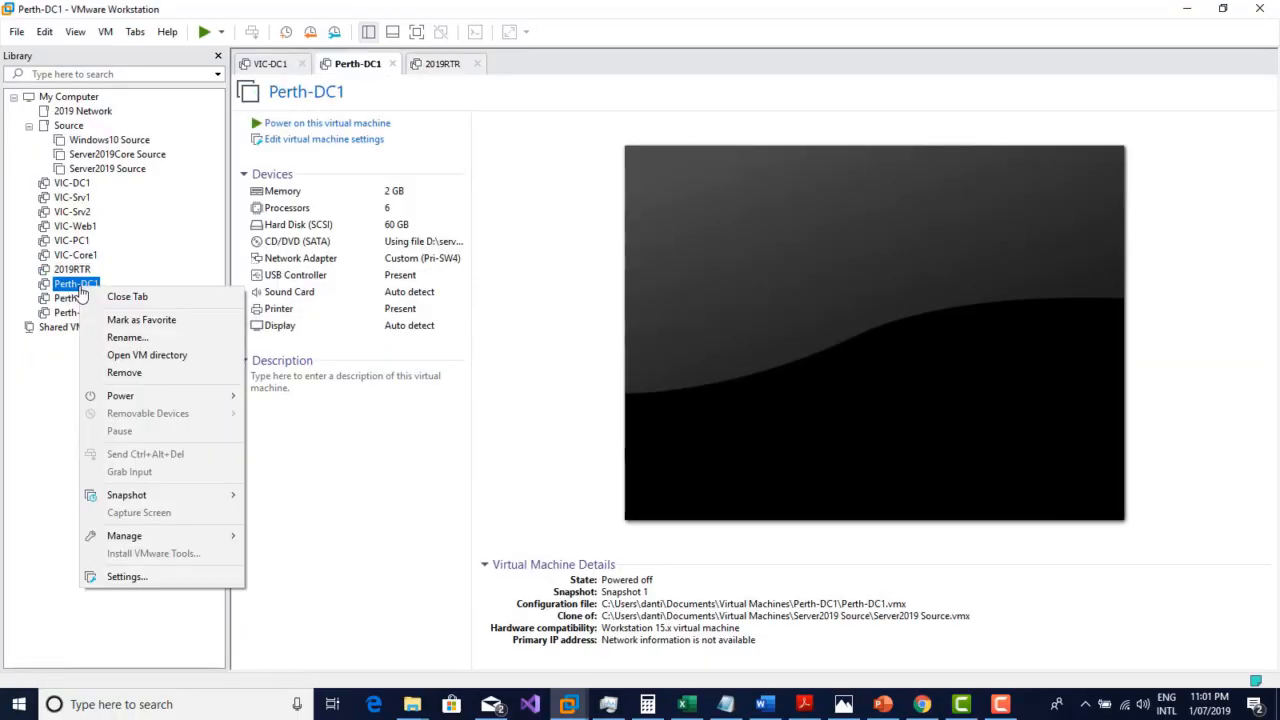
pyautogui.moveTo(162, 500)
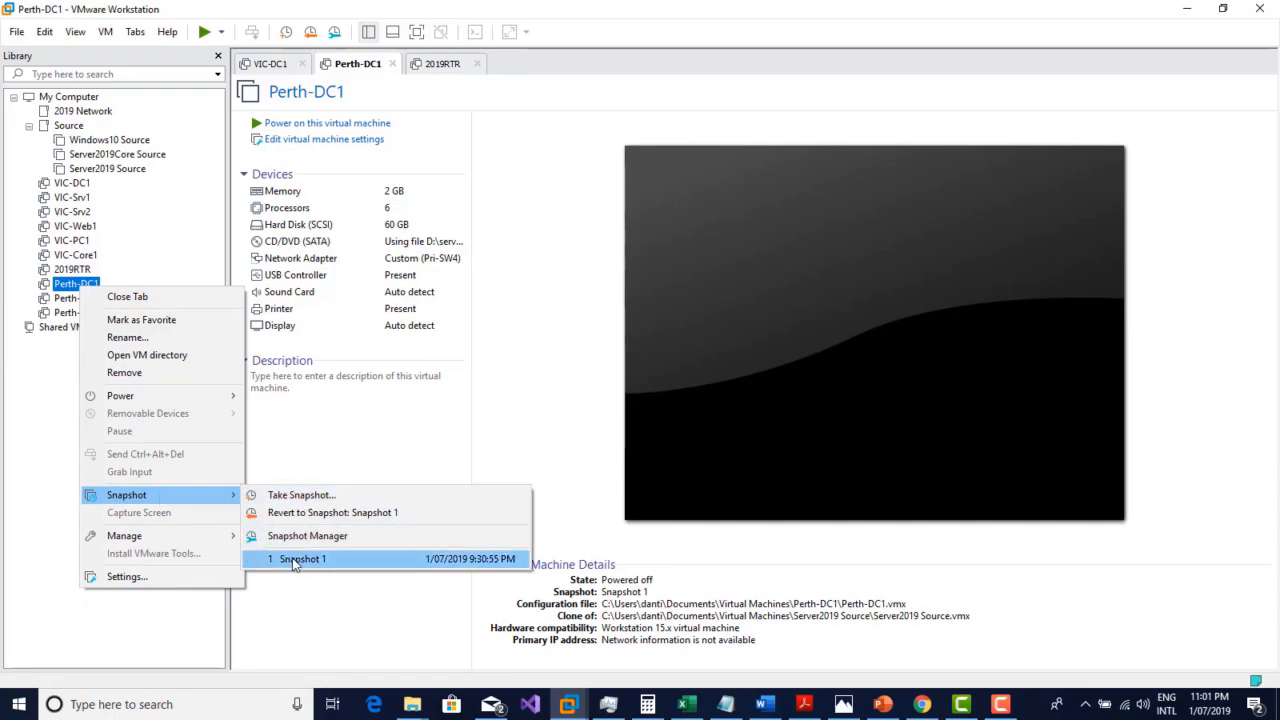
pyautogui.click(302, 496)
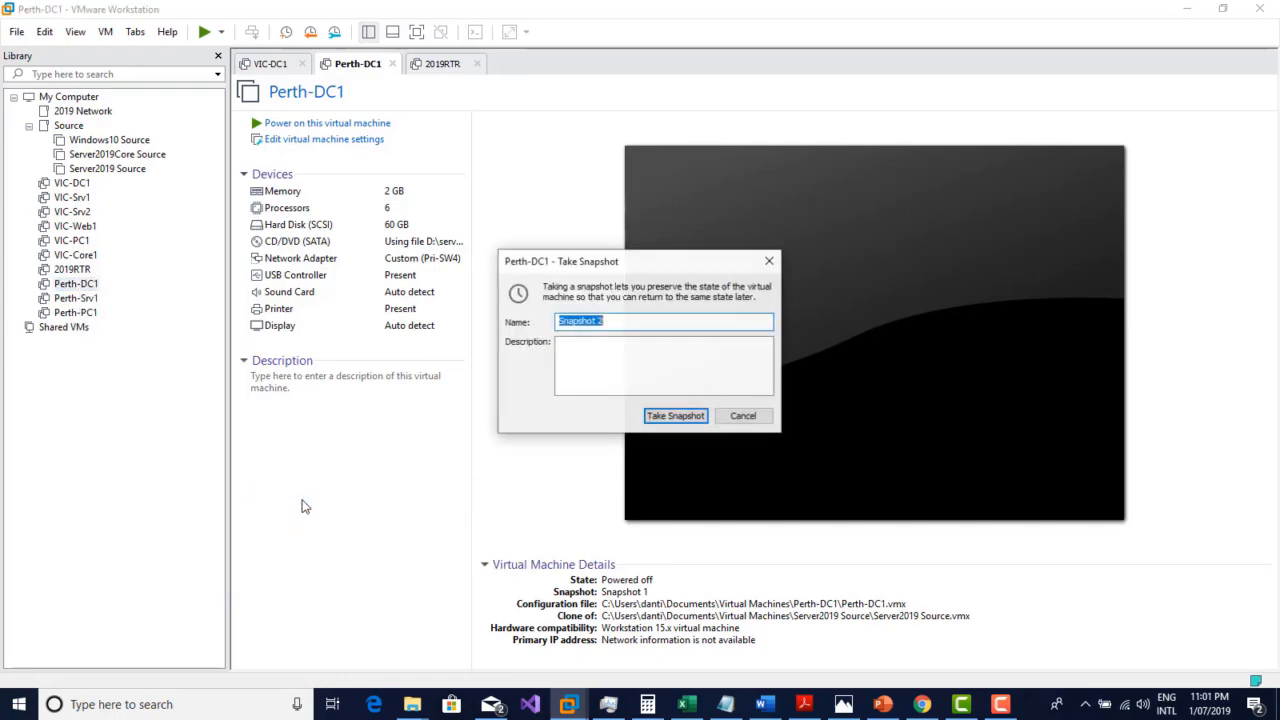
pyautogui.click(597, 351)
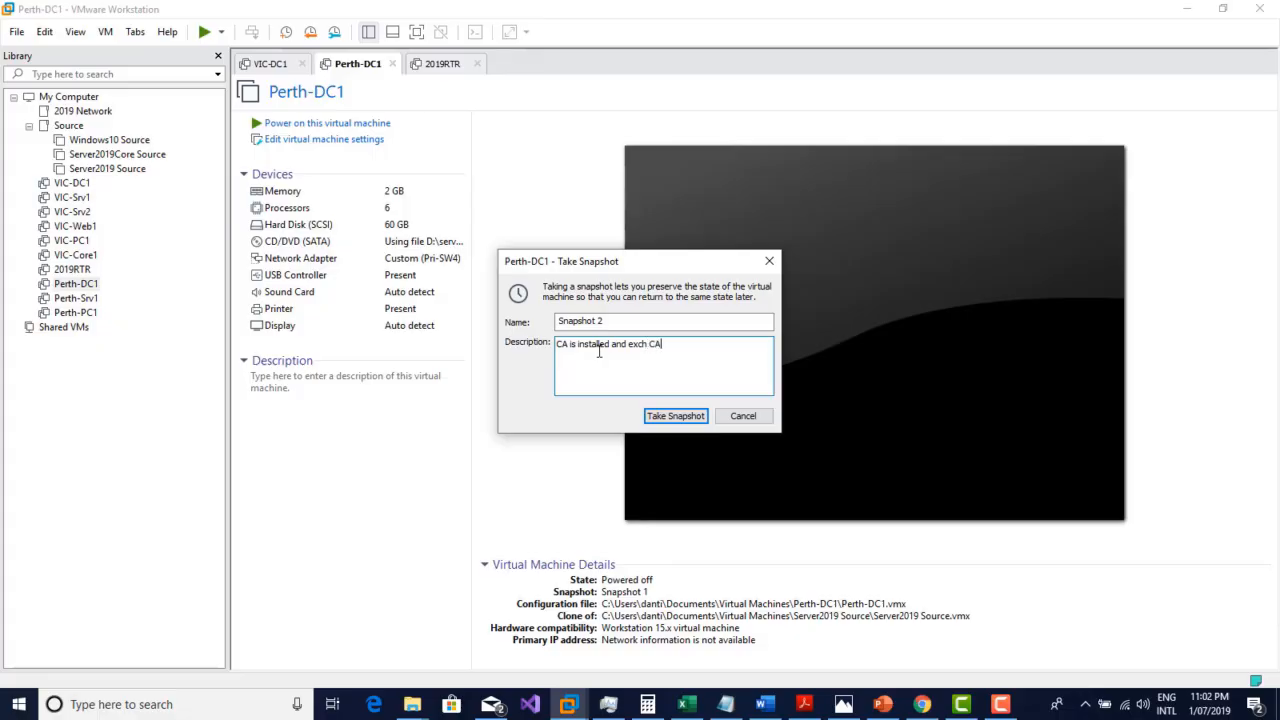
pyautogui.write('Root with VIC-DC1 Gcyber.local')
# Step: Copy the whole snapshot description and take the Perth-DC1 snapshot
pyautogui.hotkey('ctrl', 'a')
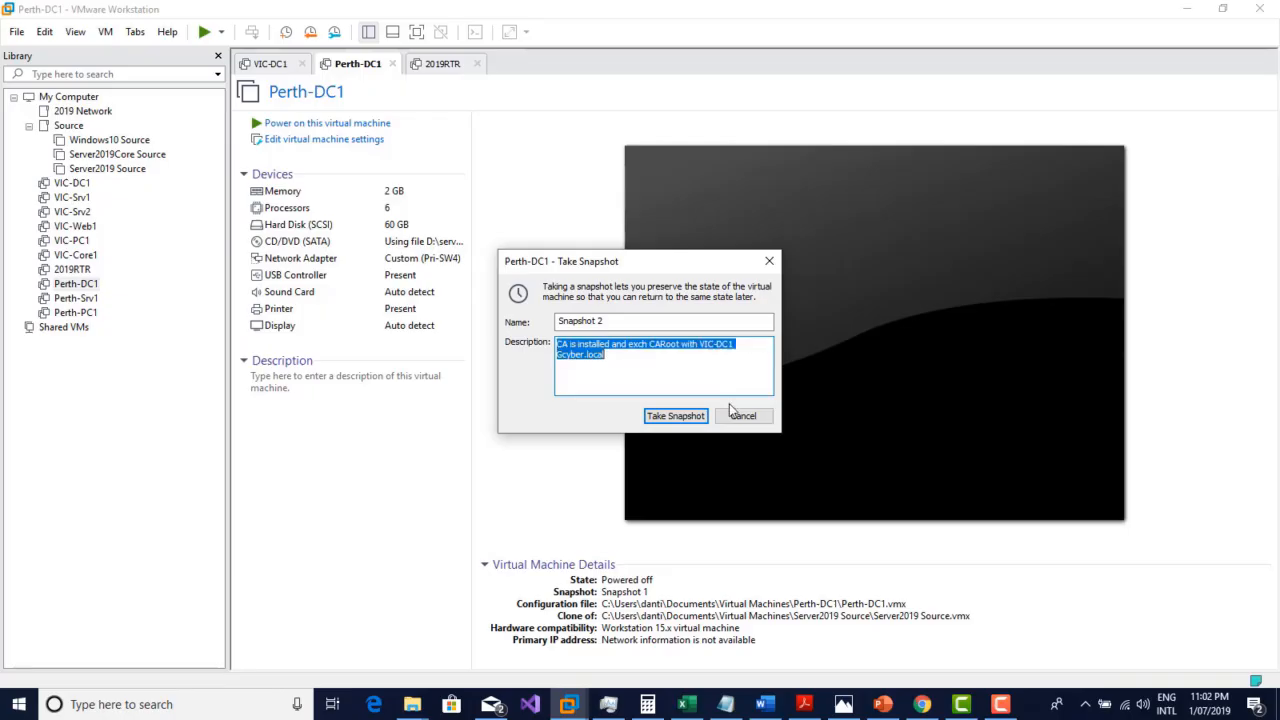
pyautogui.rightClick(589, 360)
pyautogui.click(612, 407)
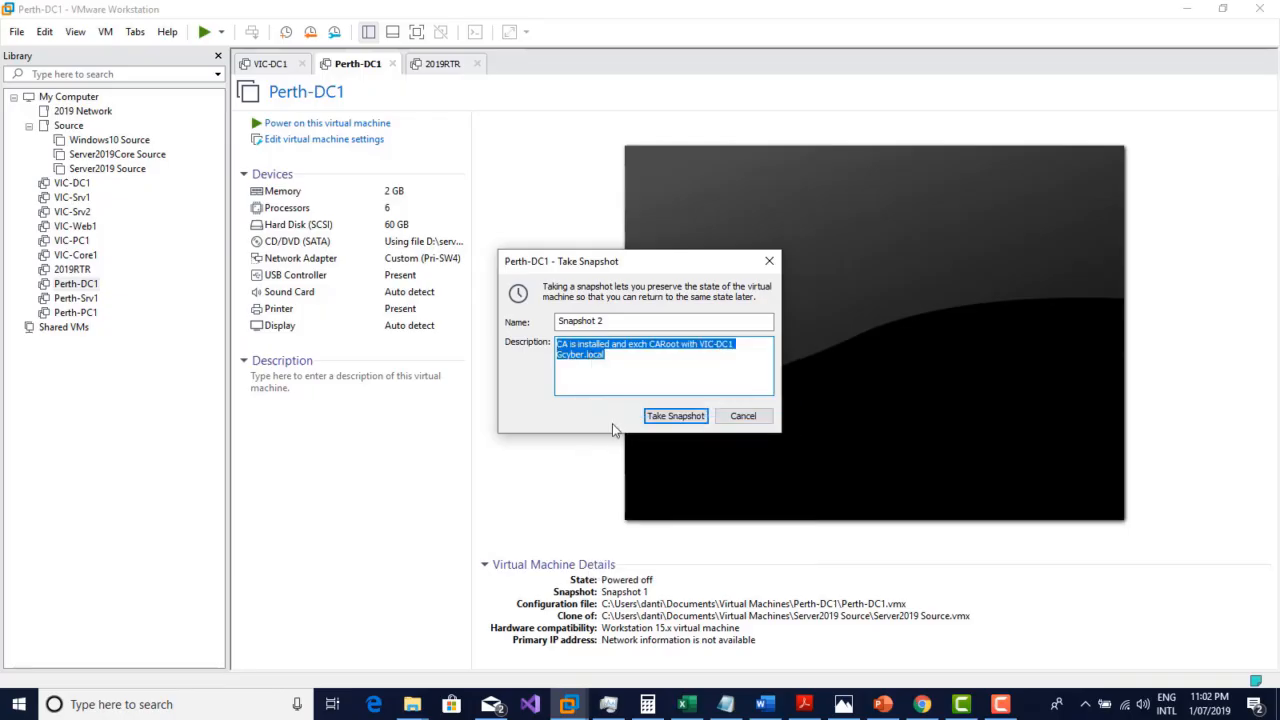
pyautogui.click(672, 414)
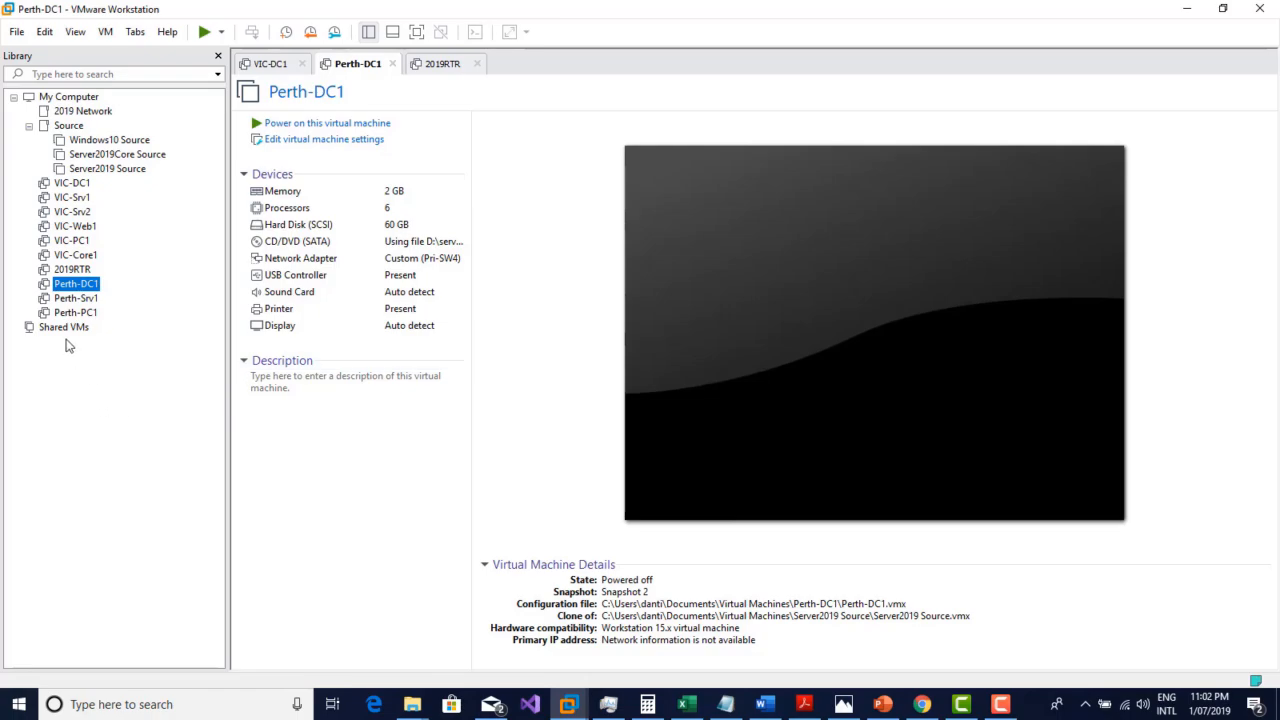
# Step: Set up a new snapshot of VIC-DC1 and paste the copied Perth-DC1 snapshot text as its description
pyautogui.click(72, 187)
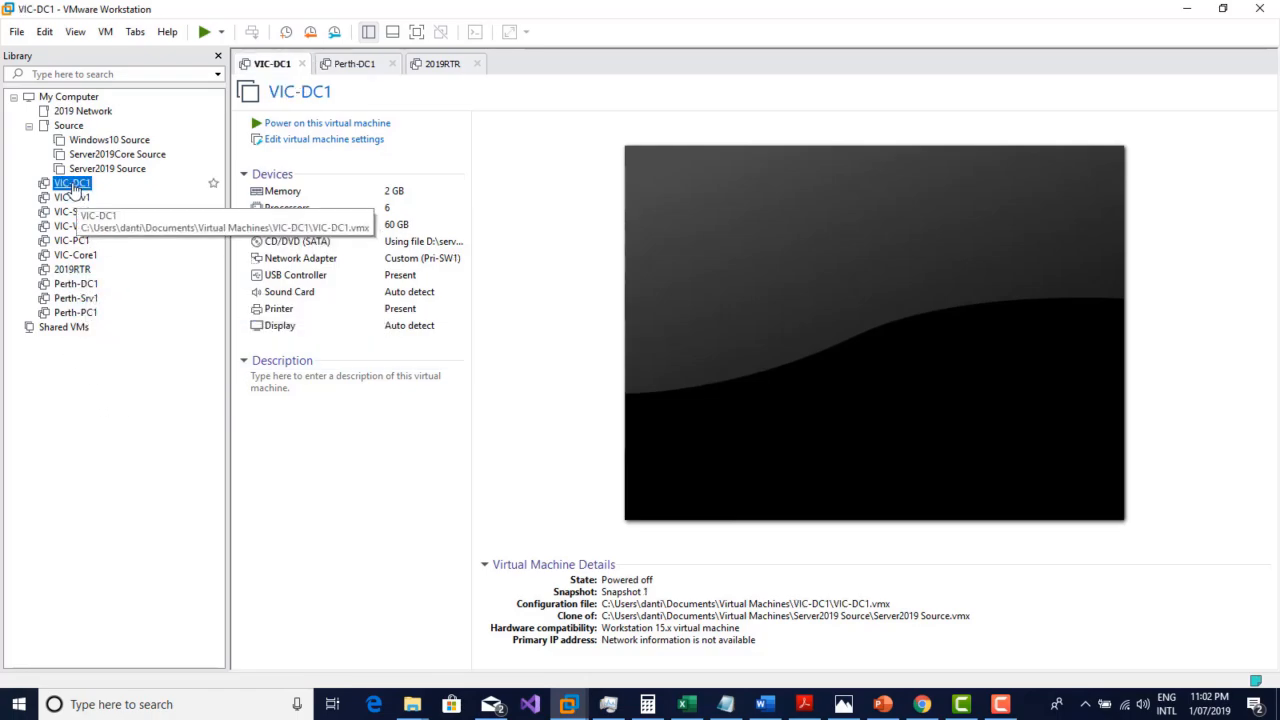
pyautogui.rightClick(73, 189)
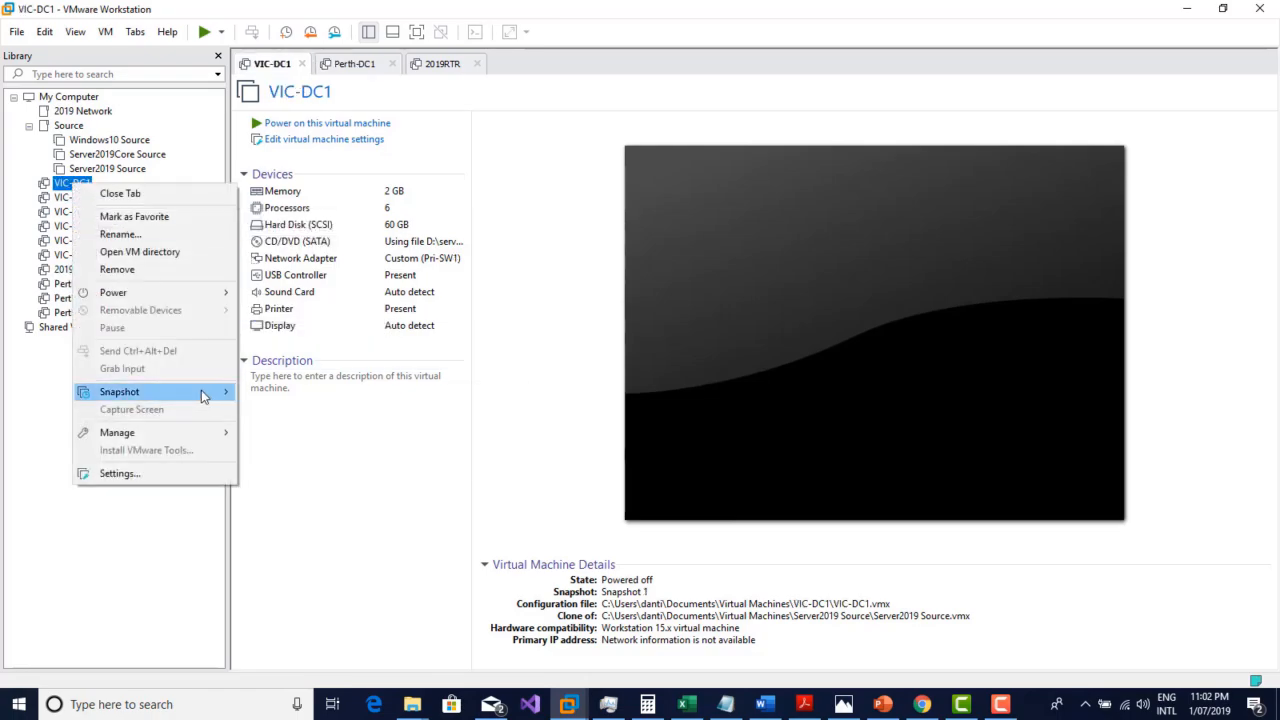
pyautogui.moveTo(206, 391)
pyautogui.click(283, 398)
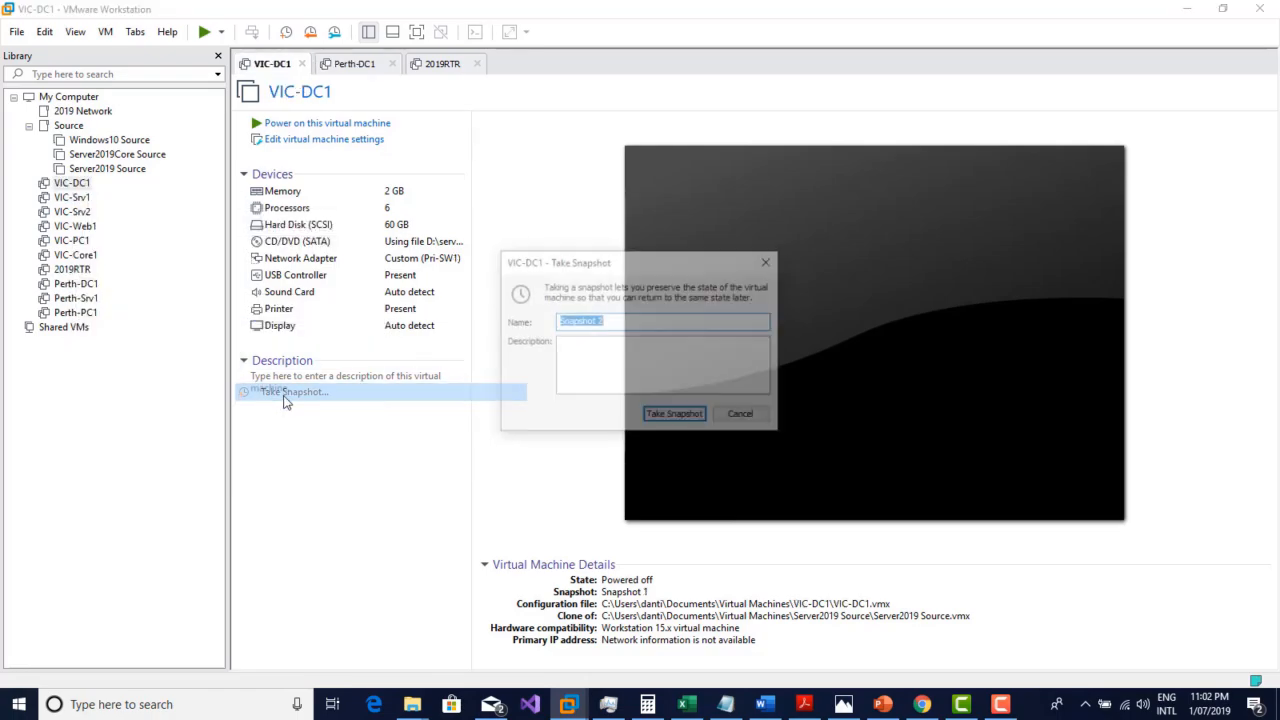
pyautogui.click(585, 344)
pyautogui.hotkey('ctrl', 'v')
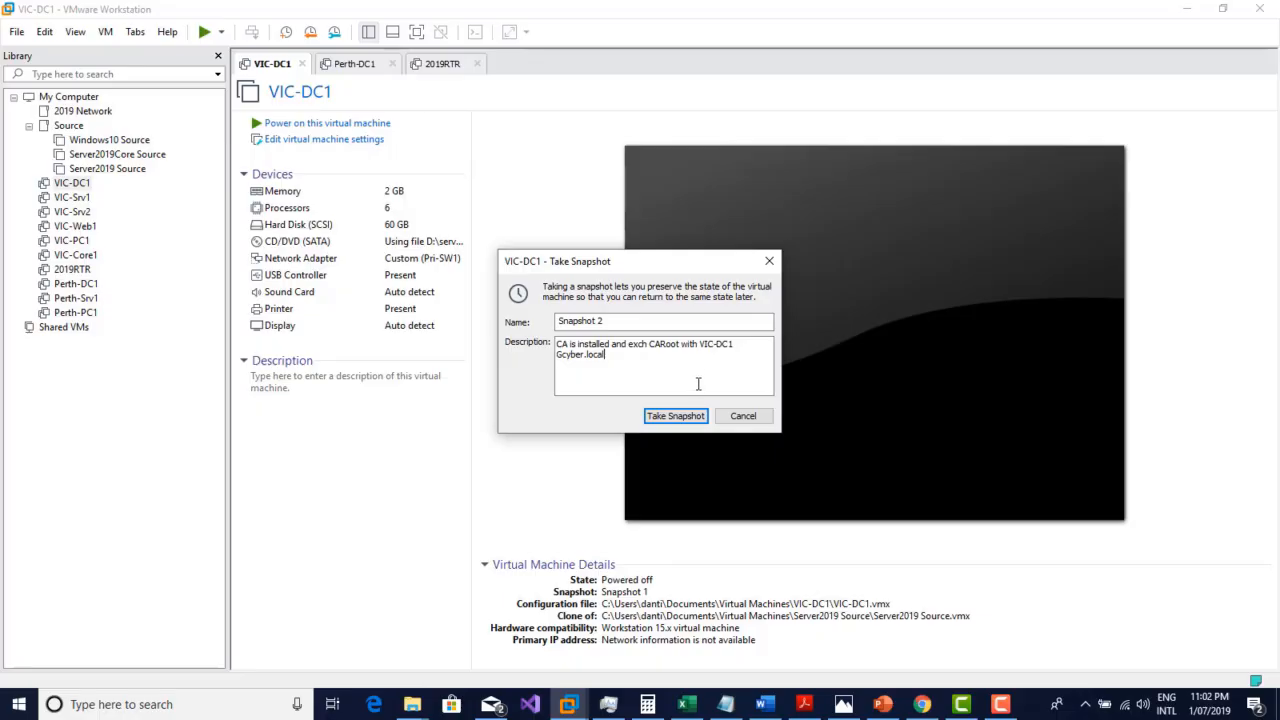
# Step: Correct the description to "CA is installed and exch CARoot with Perth-DC1 MDcyber.local" and take the VIC-DC1 snapshot
pyautogui.click(714, 345)
pyautogui.press('BackSpace')
pyautogui.press('BackSpace')
pyautogui.press('BackSpace')
pyautogui.press('BackSpace')
pyautogui.write('Perth-DC1 ')
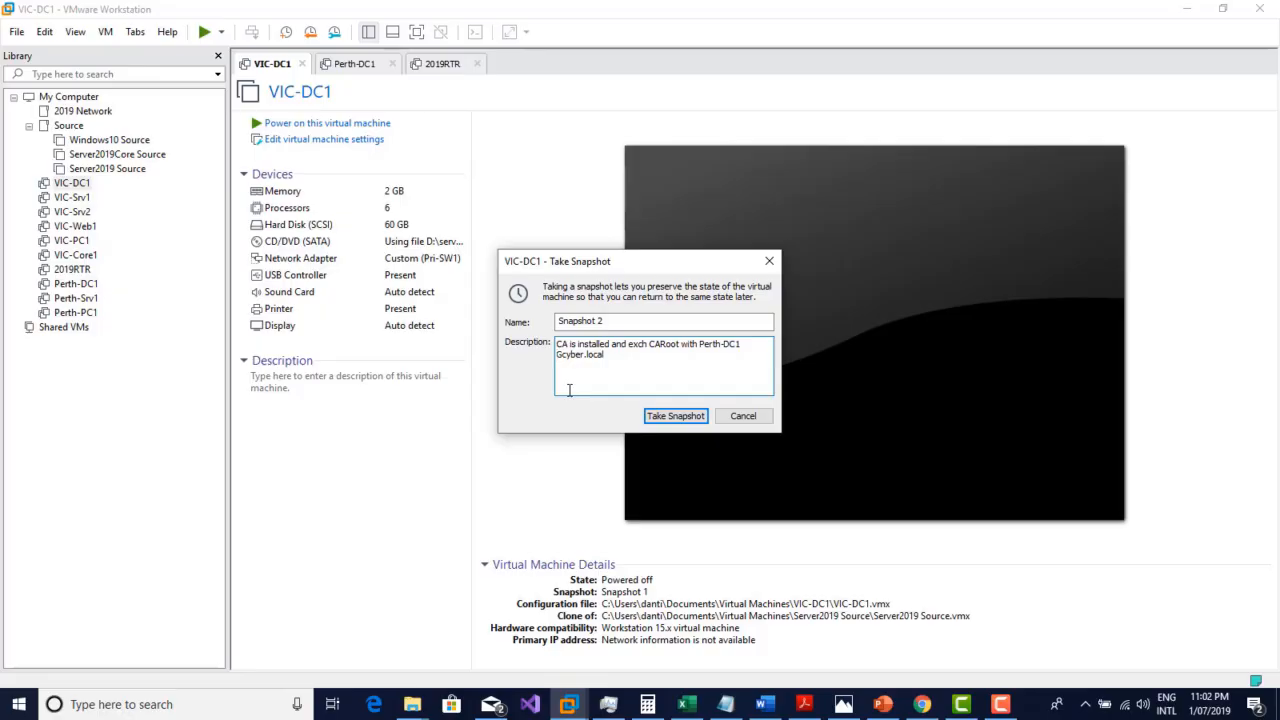
pyautogui.write('MD')
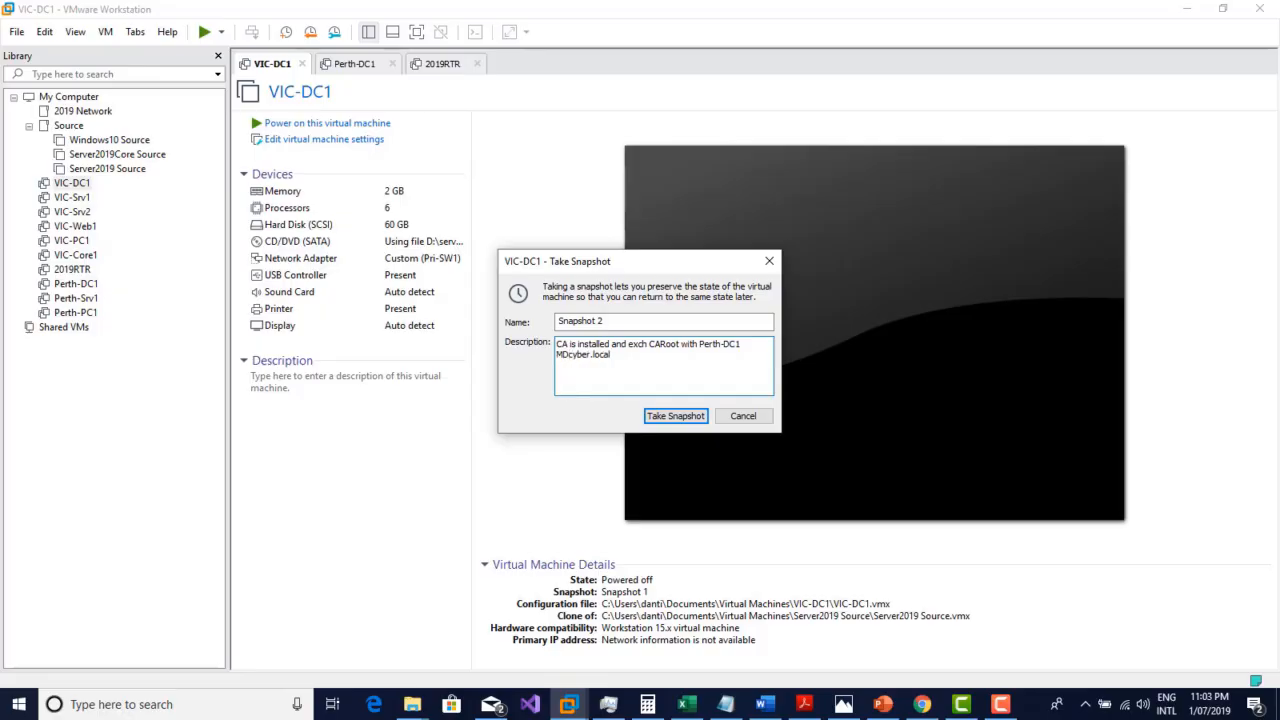
pyautogui.click(686, 416)
# Step: Review the details of Snapshot 1 and Snapshot 2 in Perth-DC1's Snapshot Manager, and close the manager
pyautogui.click(70, 285)
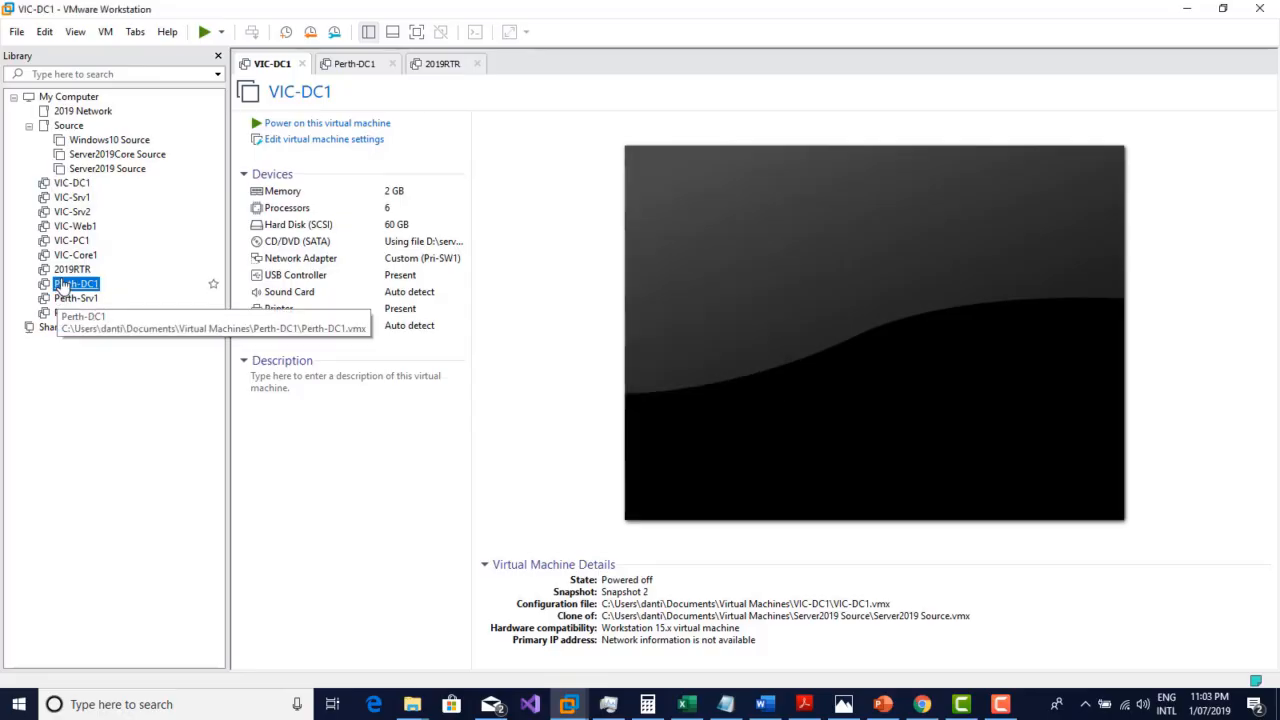
pyautogui.rightClick(70, 286)
pyautogui.moveTo(142, 488)
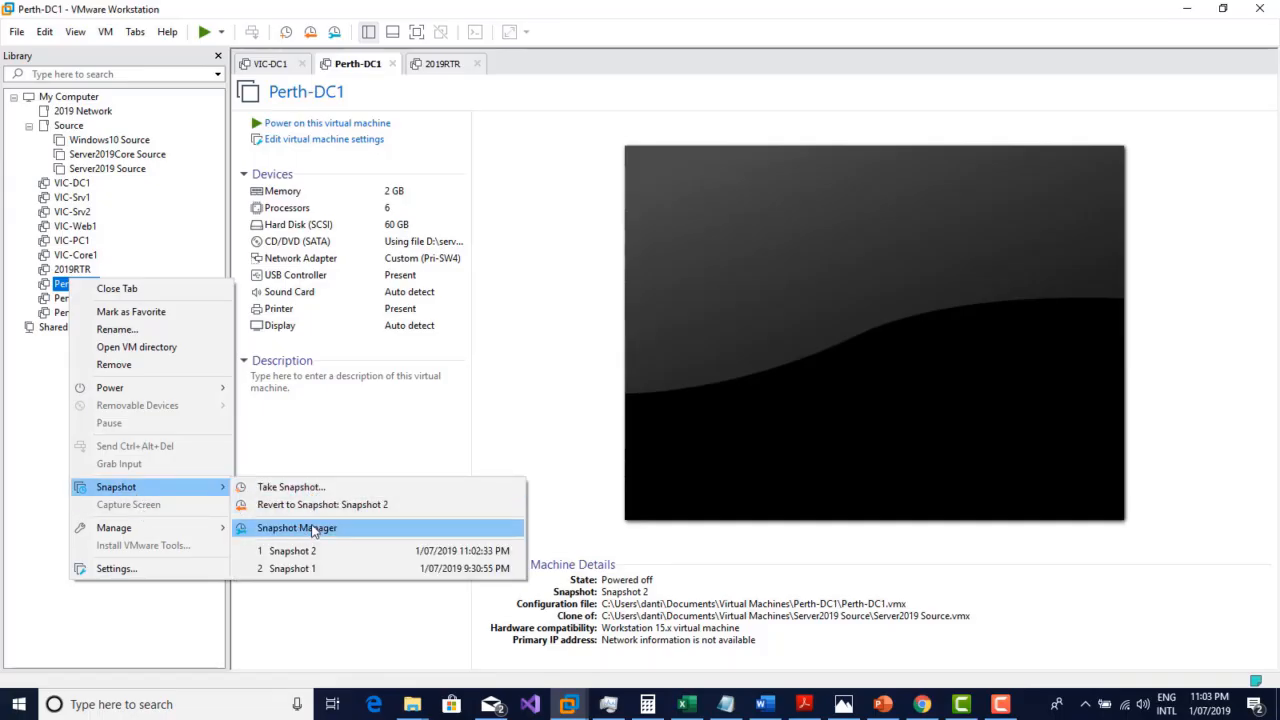
pyautogui.click(312, 529)
pyautogui.moveTo(266, 22); pyautogui.dragTo(486, 71)
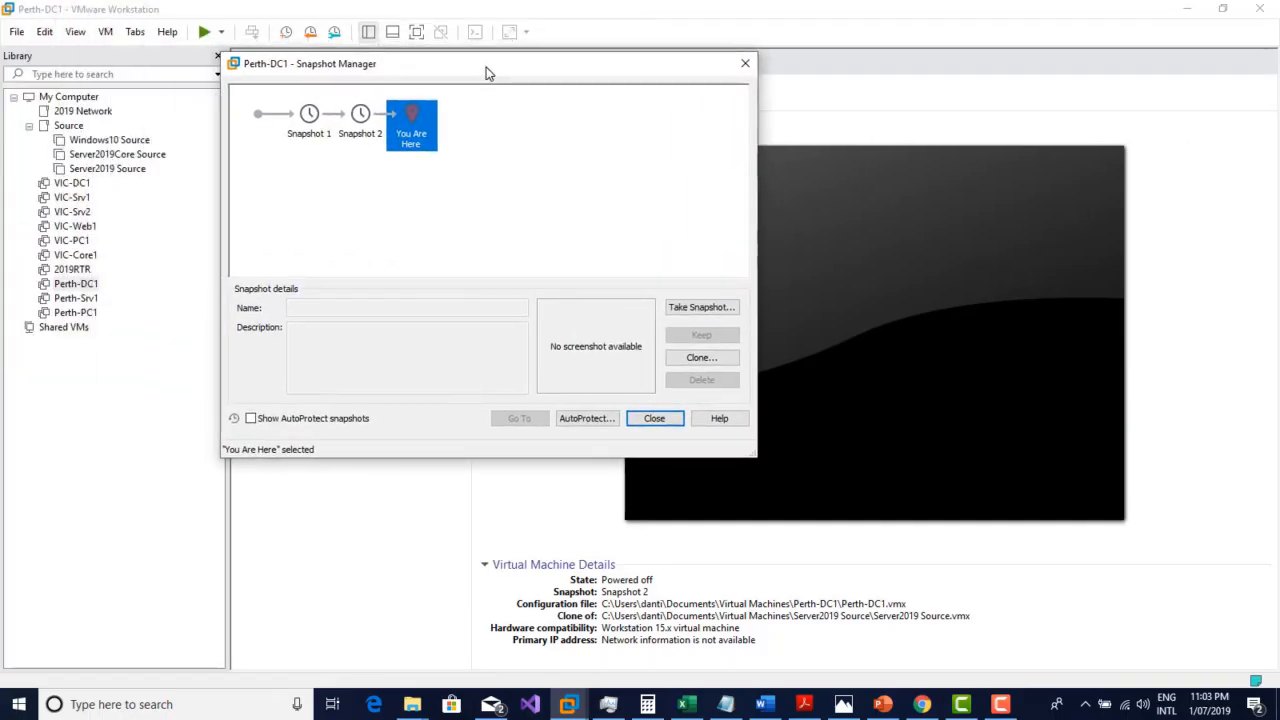
pyautogui.click(316, 138)
pyautogui.click(358, 135)
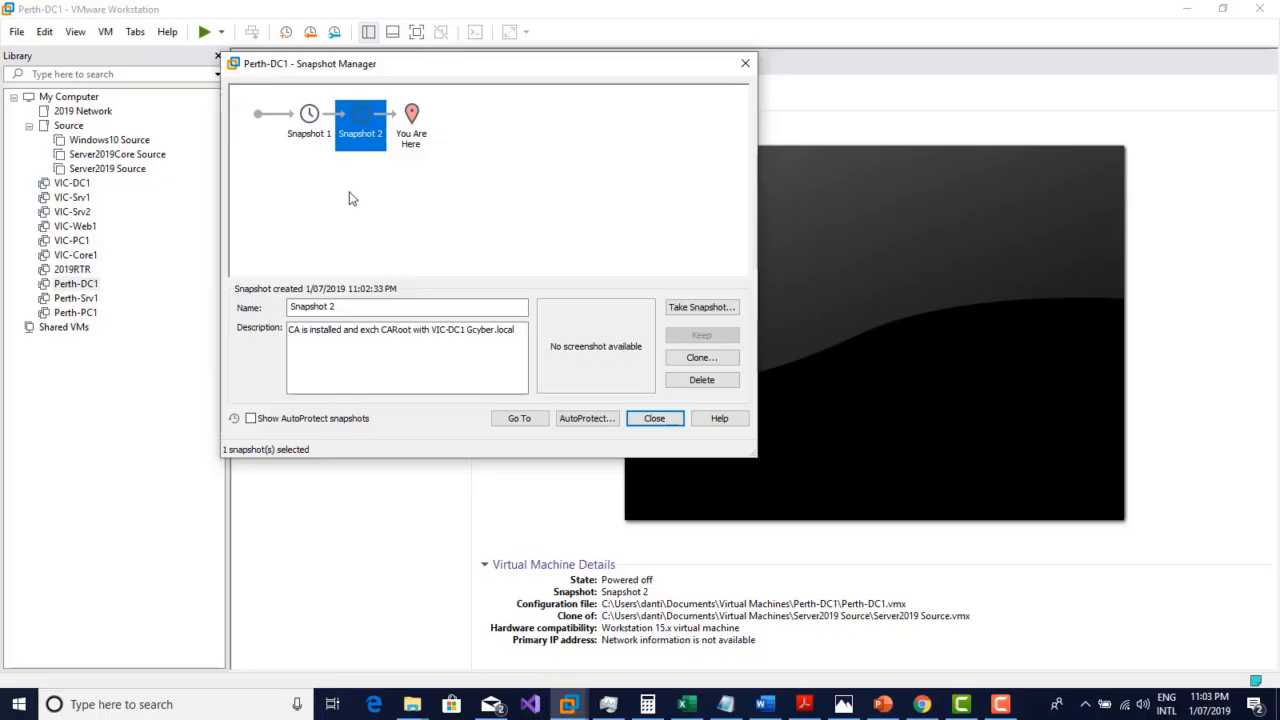
pyautogui.click(654, 418)
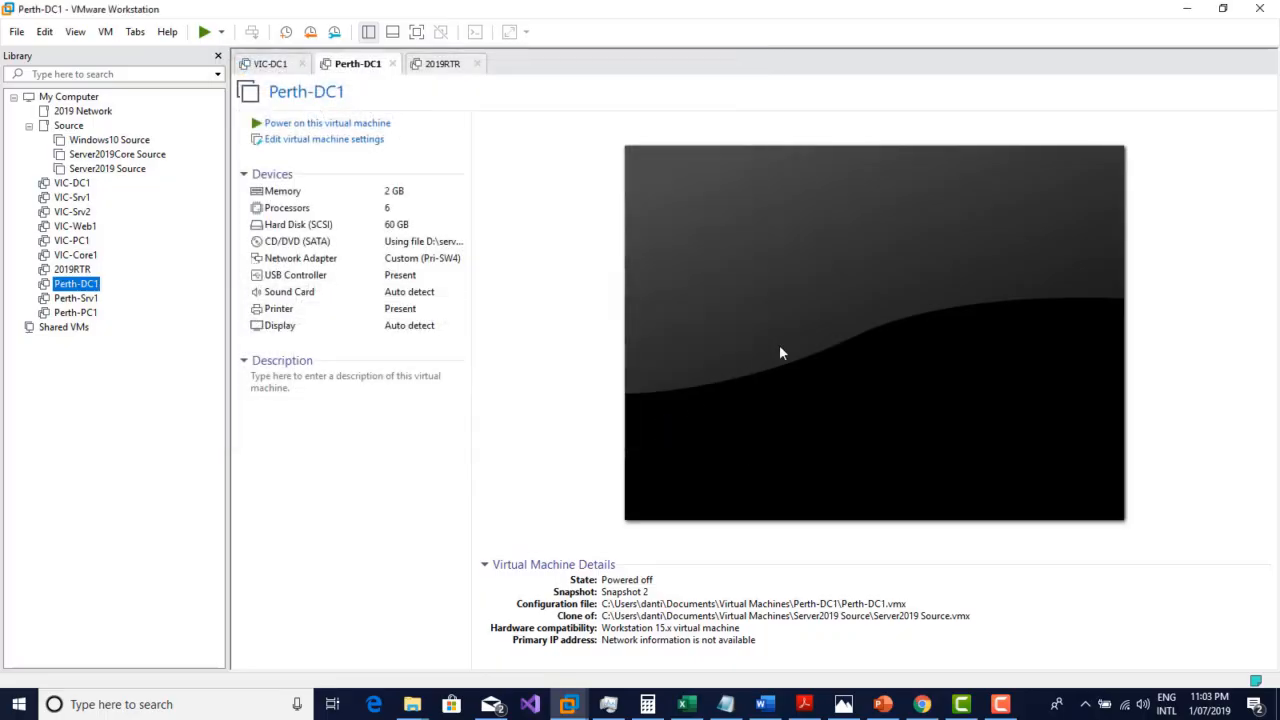